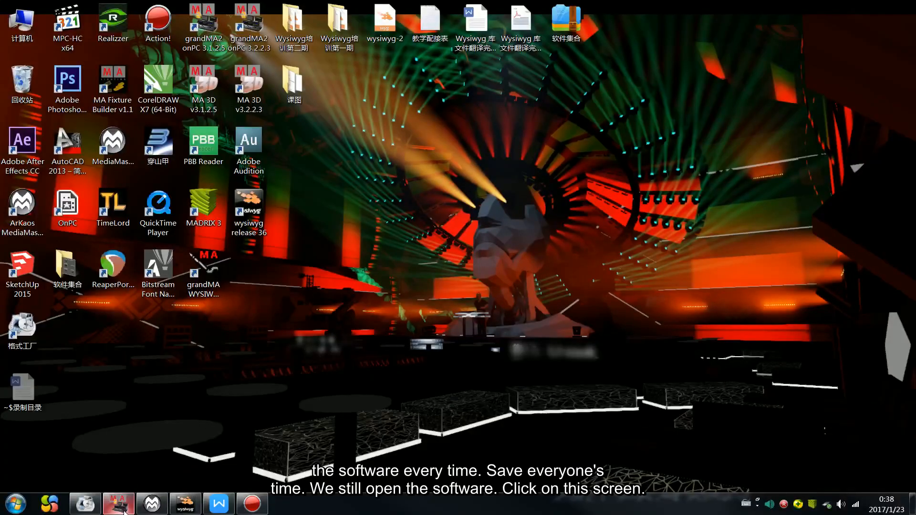
- Switch to grandMA2 onPC and show Screen 2 with the Layout-1 view
click(122, 501)
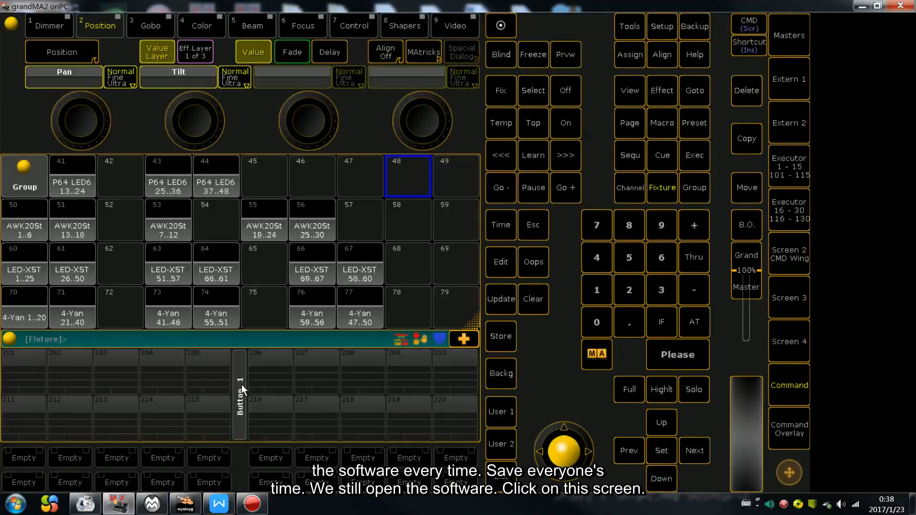
click(800, 251)
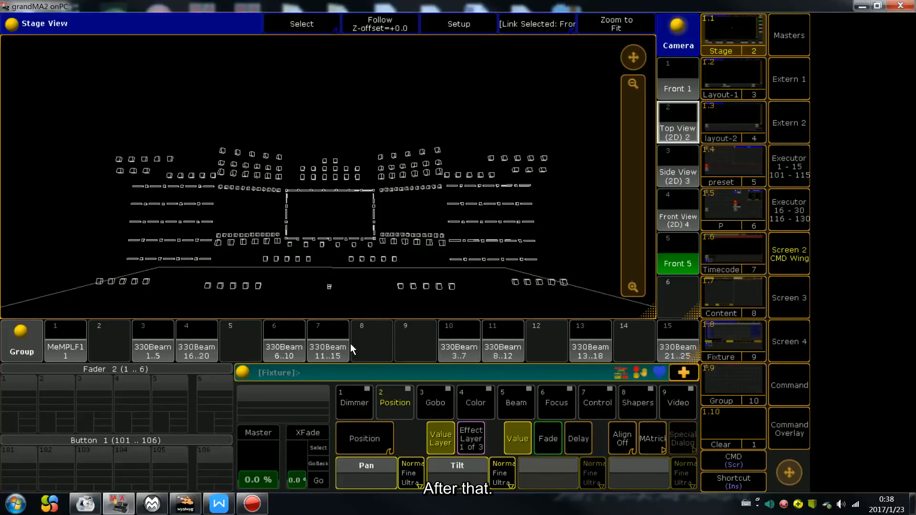
click(370, 349)
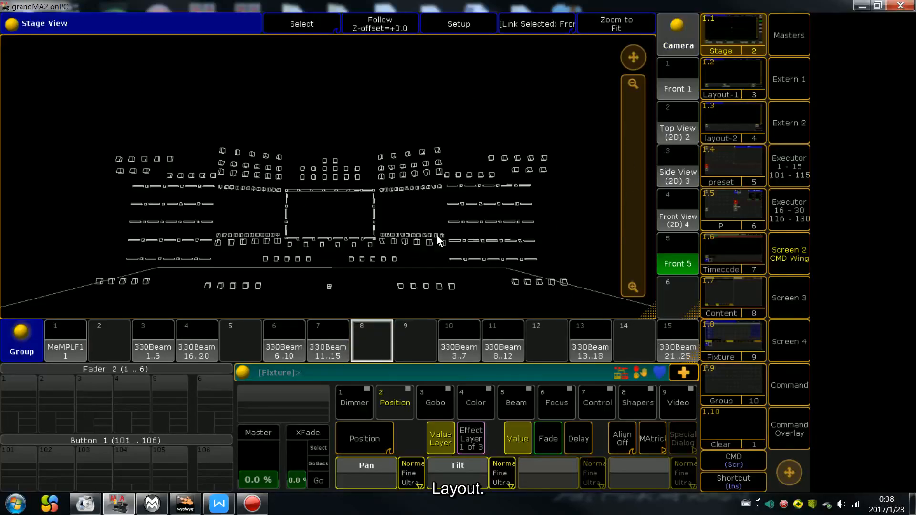
click(728, 86)
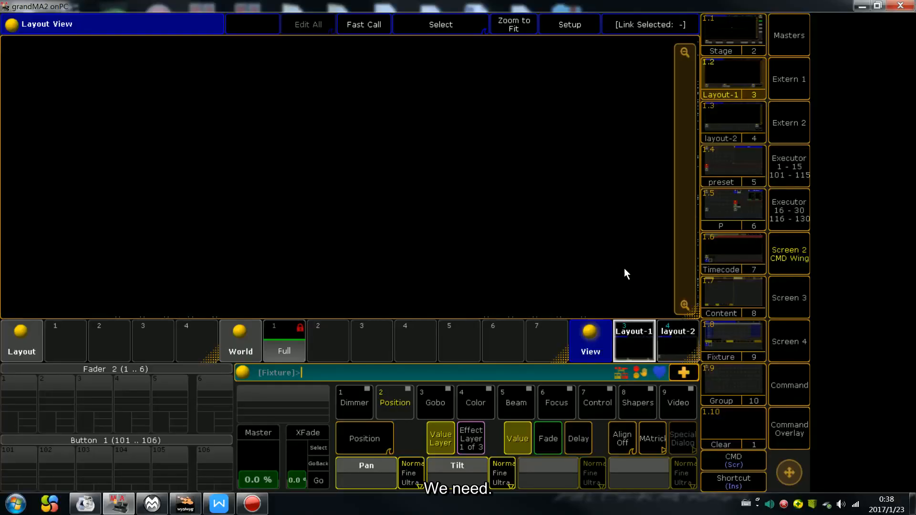
- Return to the Stage view and select the whole lighting rig, including the floor fixtures on both sides
click(731, 35)
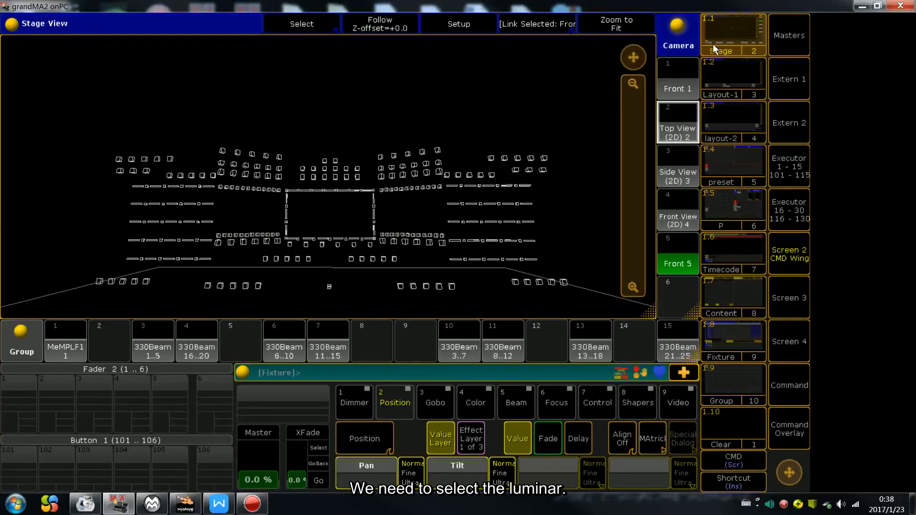
drag(67, 99, 564, 268)
drag(127, 290, 286, 306)
drag(372, 272, 587, 301)
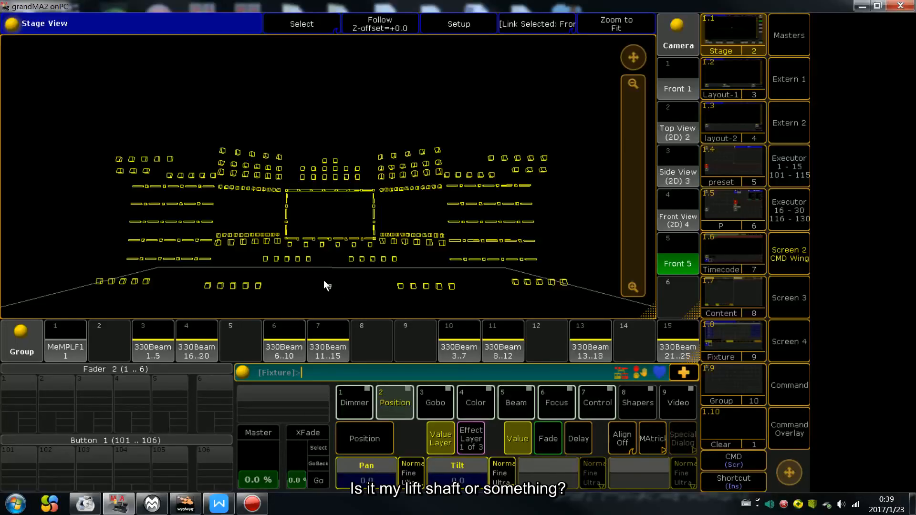
- Store the selected fixtures as layout 2 in the layout pool of the Layout-1 view
click(729, 74)
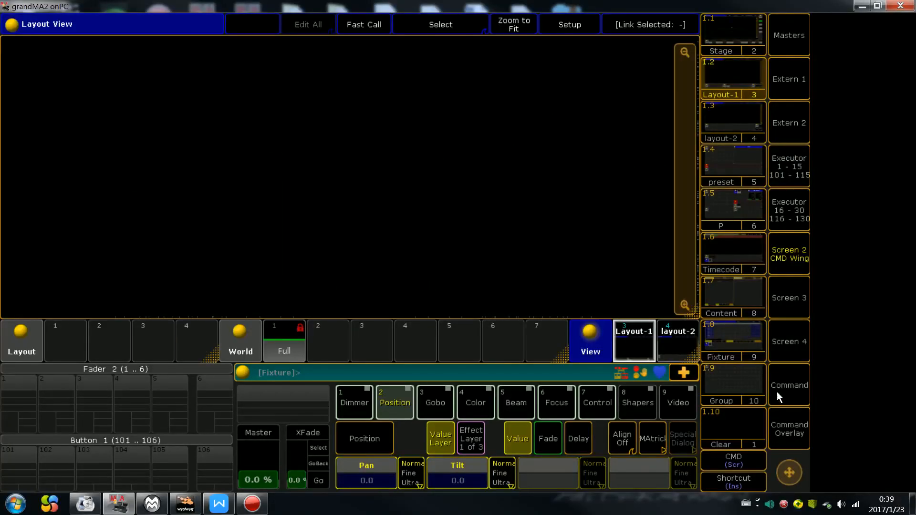
click(783, 422)
click(464, 469)
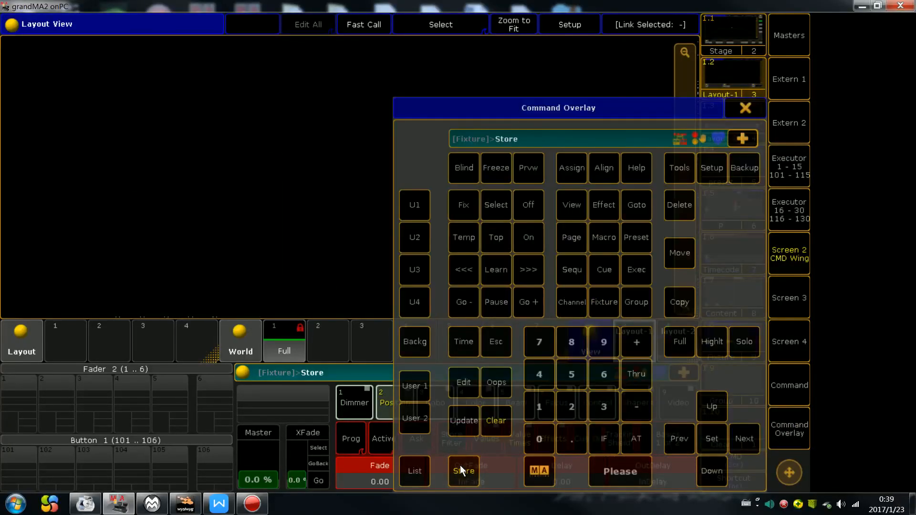
click(105, 337)
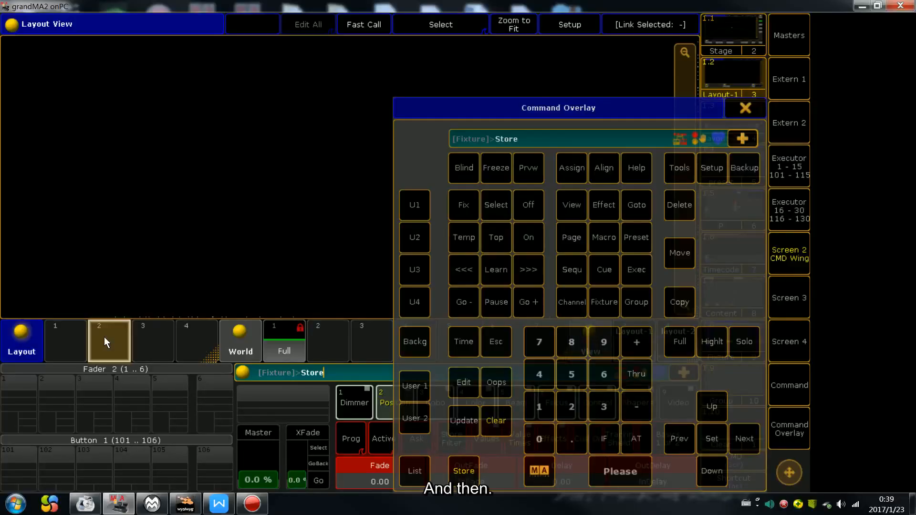
click(732, 108)
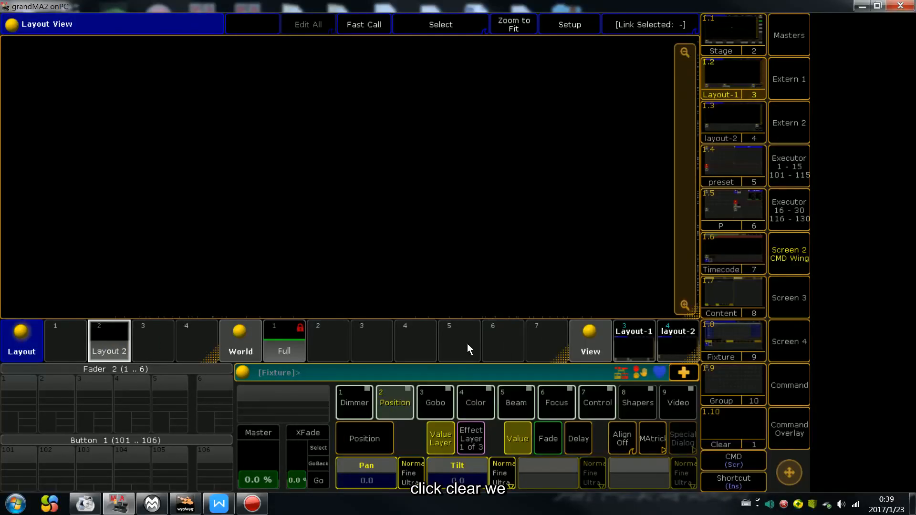
- Clear the current selection and store fixtures 1 Thru 12 as layout 1 in the layout pool
click(792, 422)
click(491, 422)
click(540, 405)
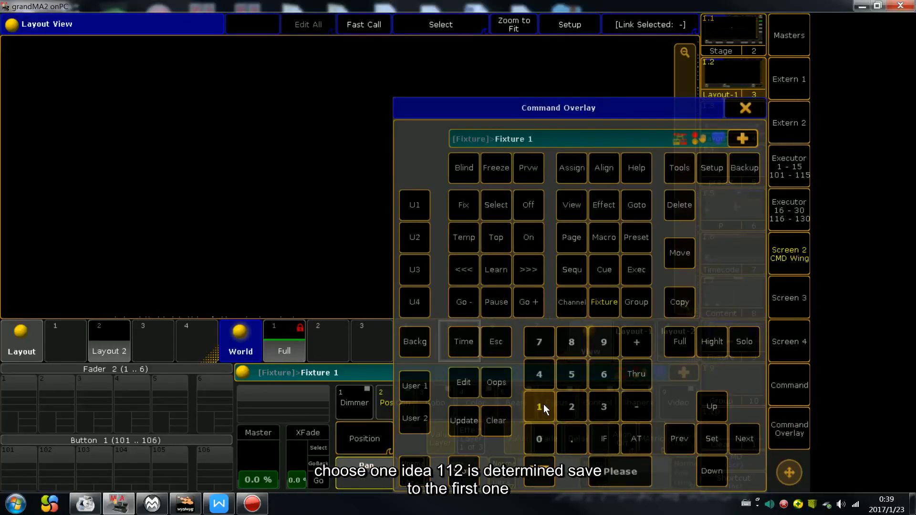
click(636, 375)
click(538, 407)
click(571, 406)
click(620, 471)
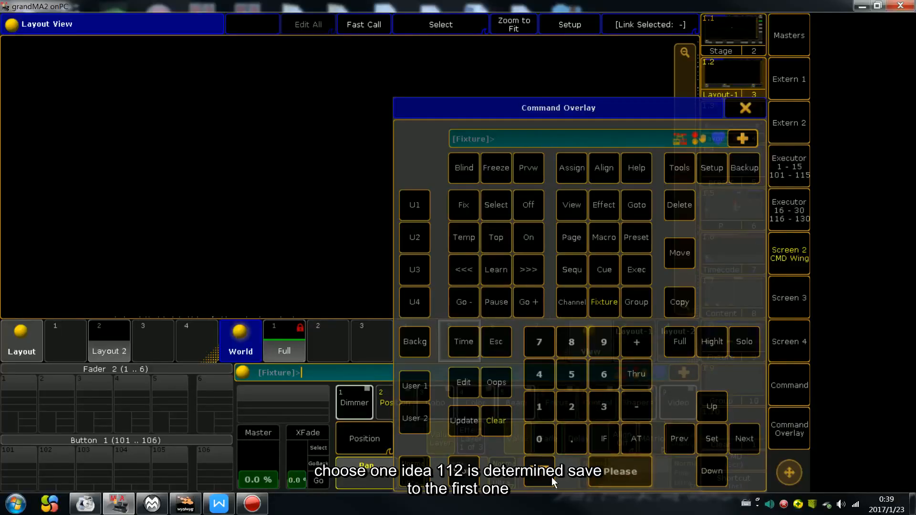
click(470, 475)
click(82, 344)
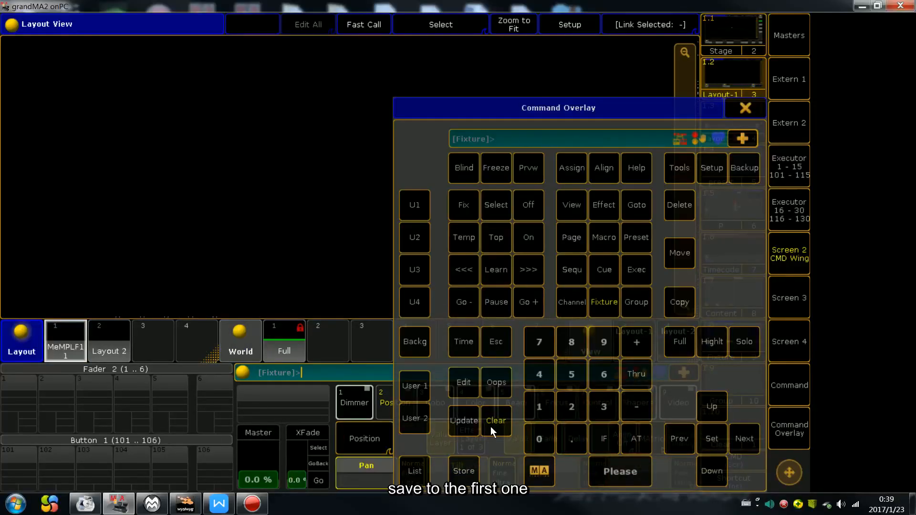
click(745, 108)
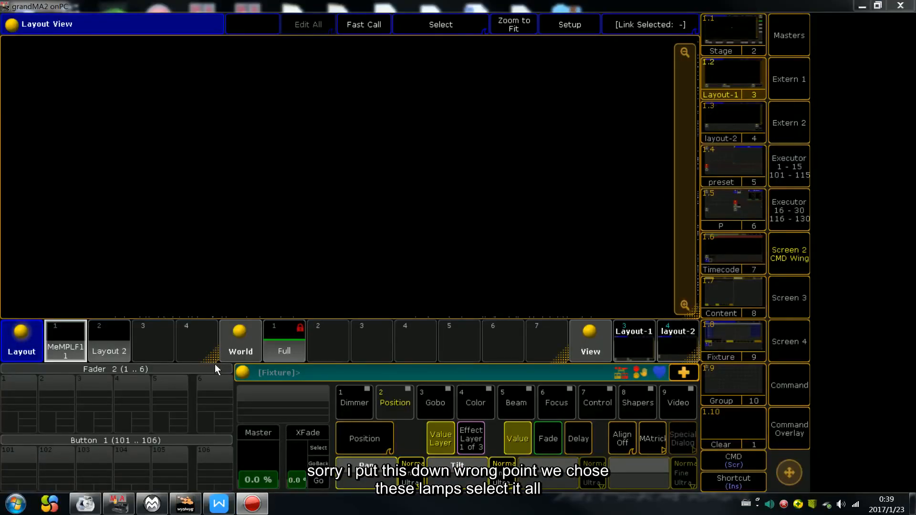
- Display layout 2 in the layout view and select its entire row of fixtures
click(161, 343)
click(107, 348)
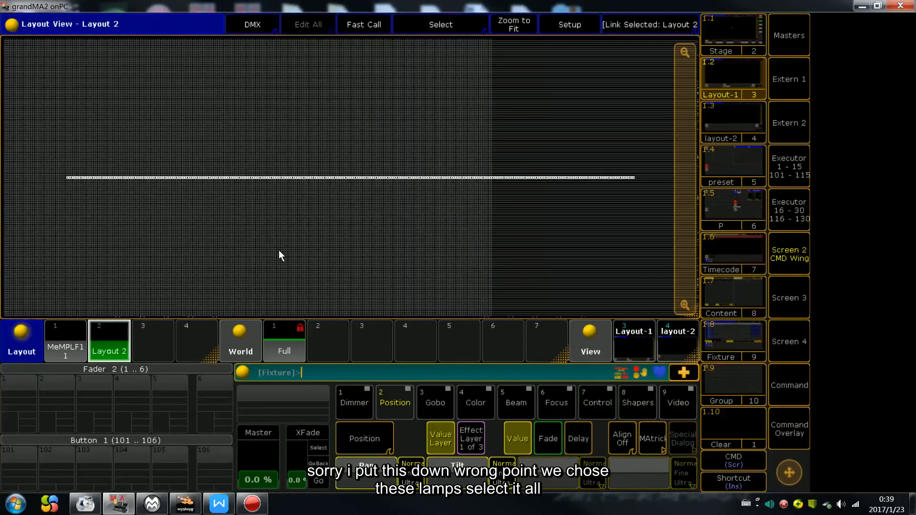
drag(50, 168, 638, 190)
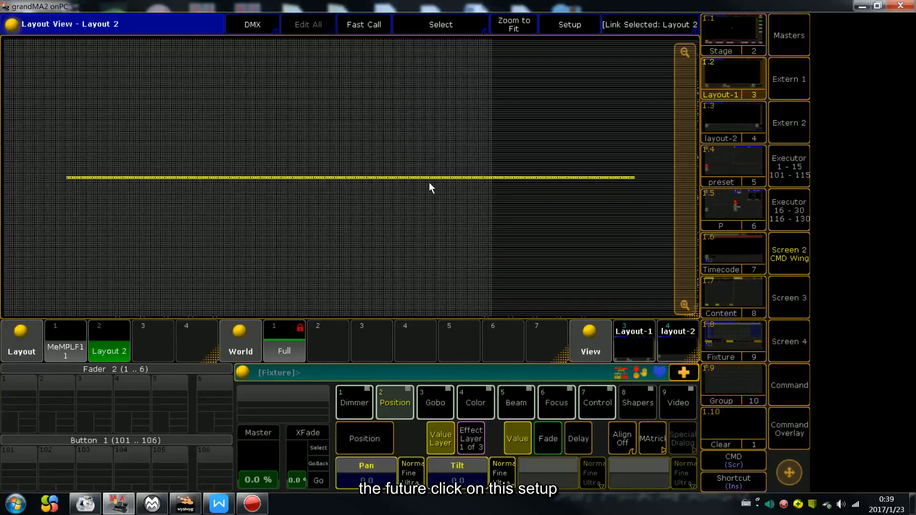
- Enable Setup for the layout view and examine its three tool pages: Position, Size and Style
click(575, 25)
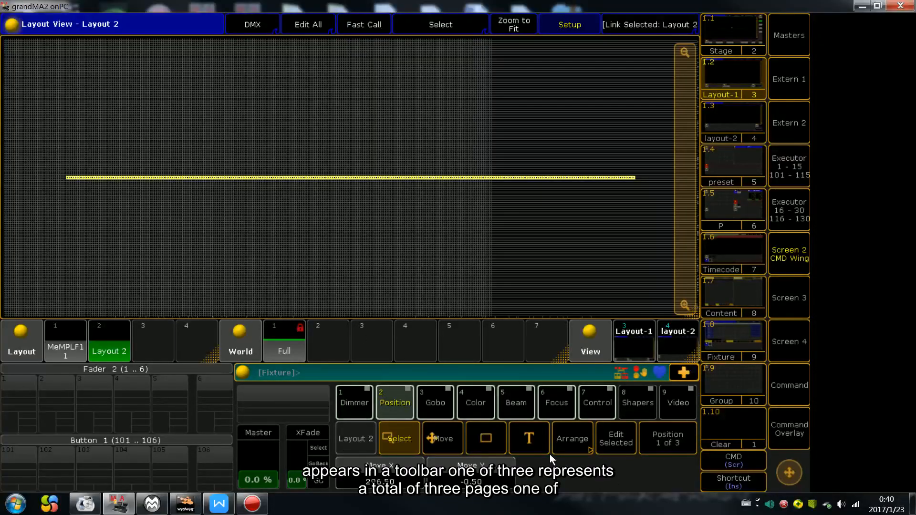
click(671, 447)
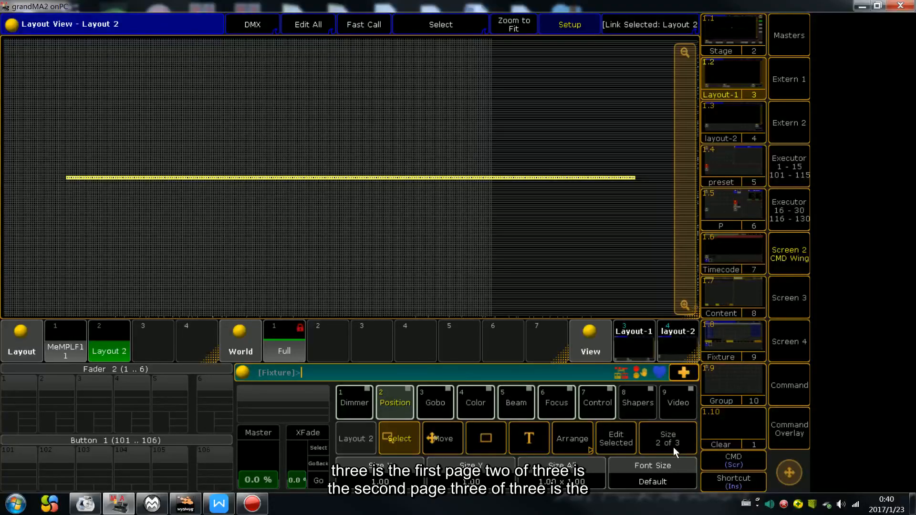
click(673, 447)
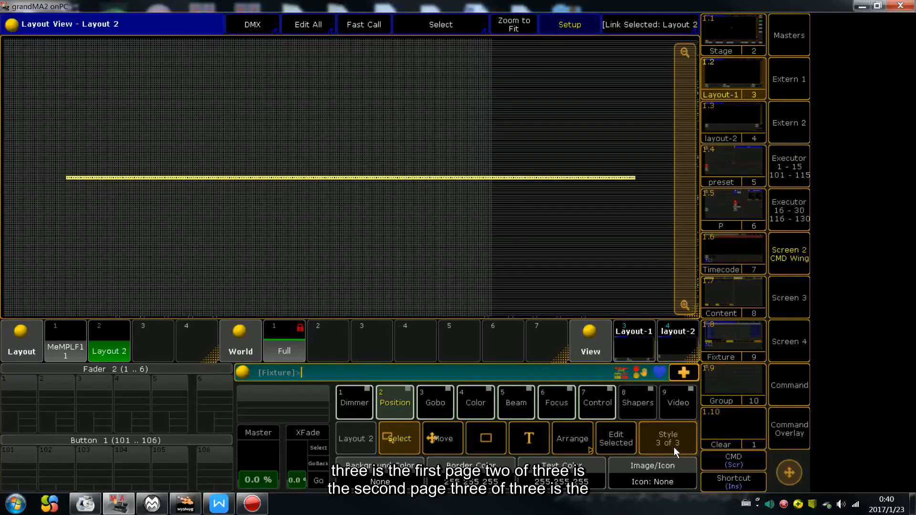
click(666, 447)
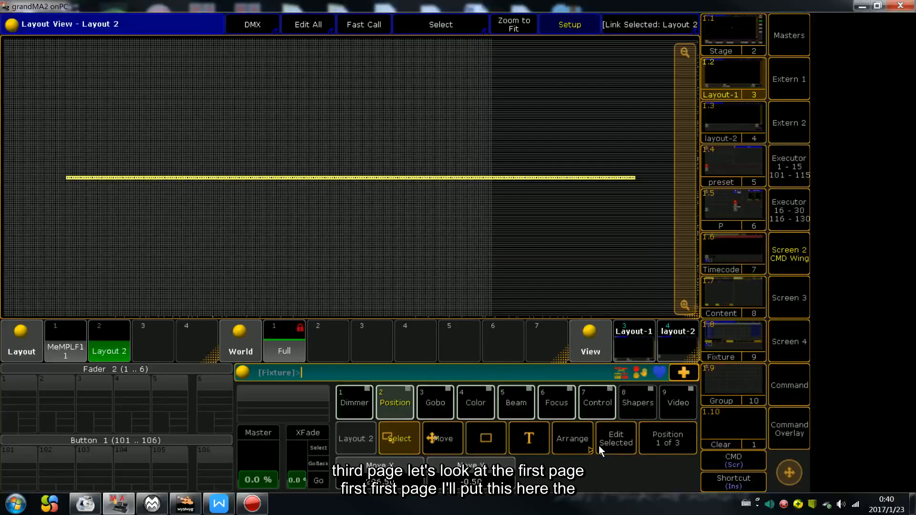
click(219, 503)
drag(667, 7, 915, 76)
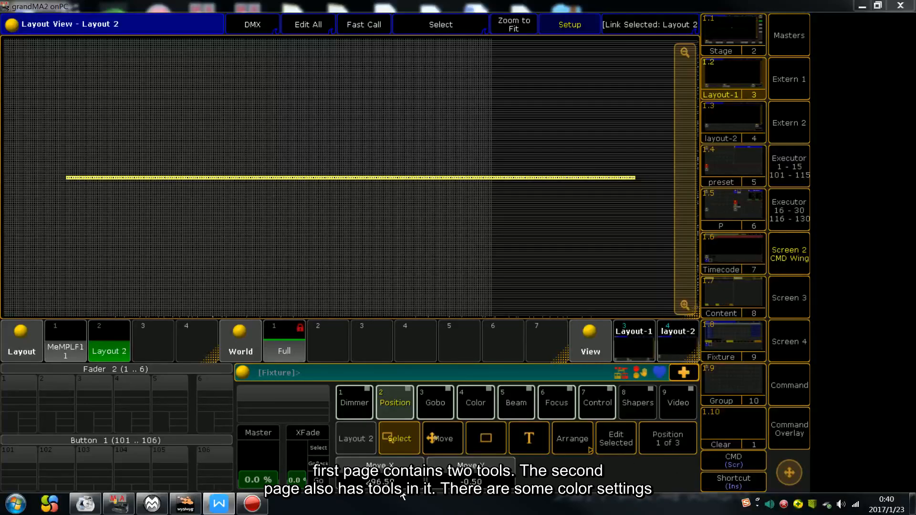
click(666, 444)
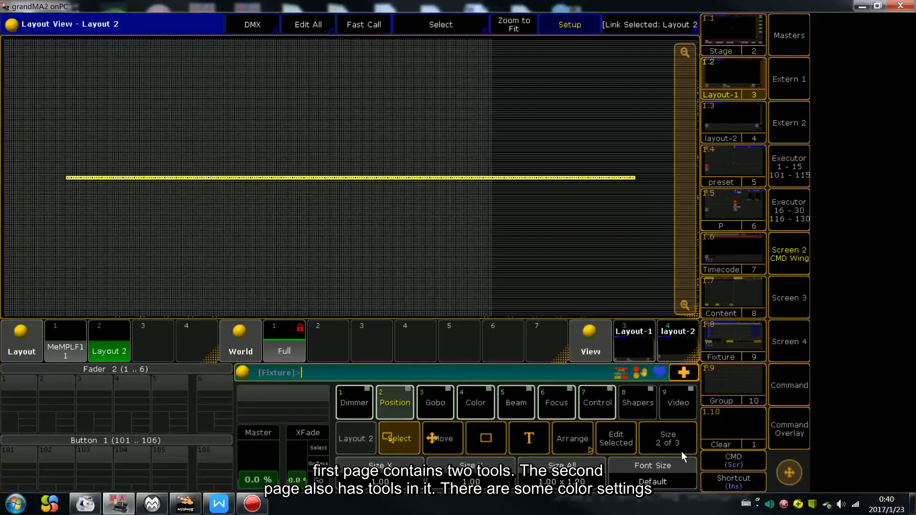
click(668, 443)
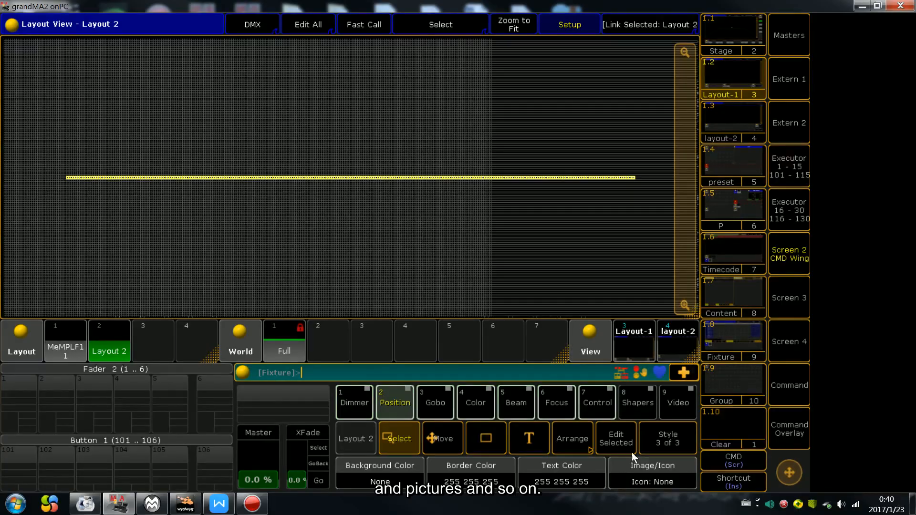
click(678, 438)
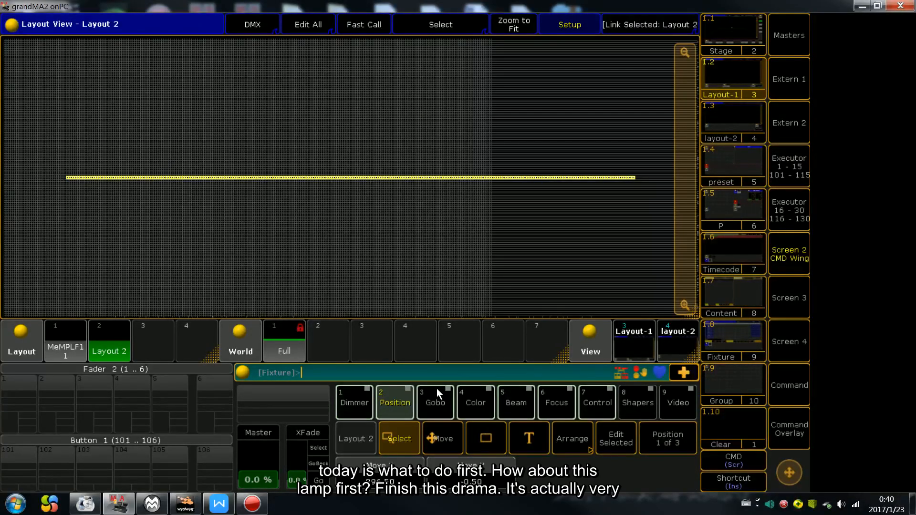
- Clear the selection, reselect the lighting rig in the Stage view and return to the Layout-1 view
click(406, 395)
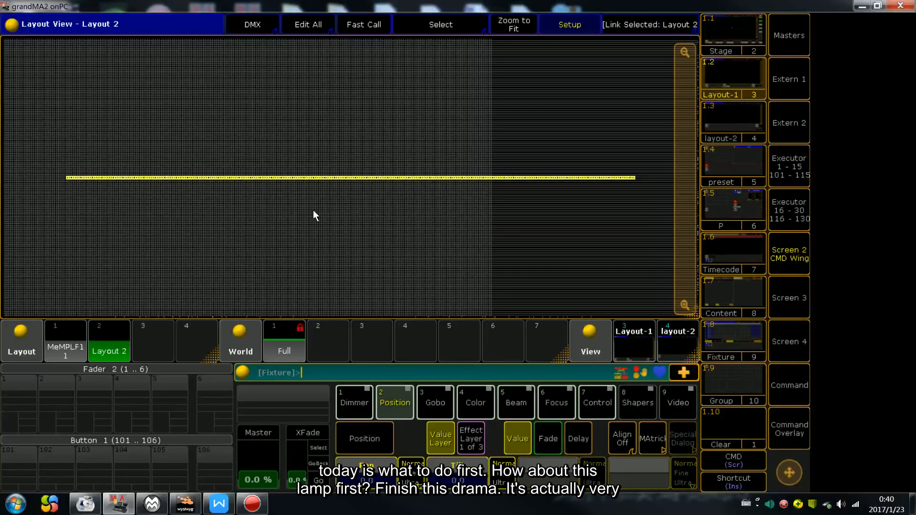
key(Escape)
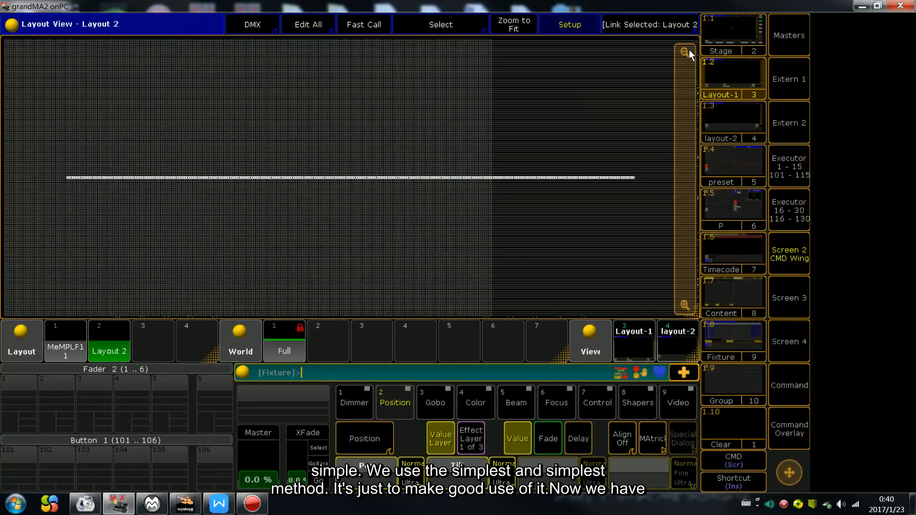
click(717, 37)
drag(64, 89, 607, 265)
drag(94, 264, 577, 297)
click(732, 79)
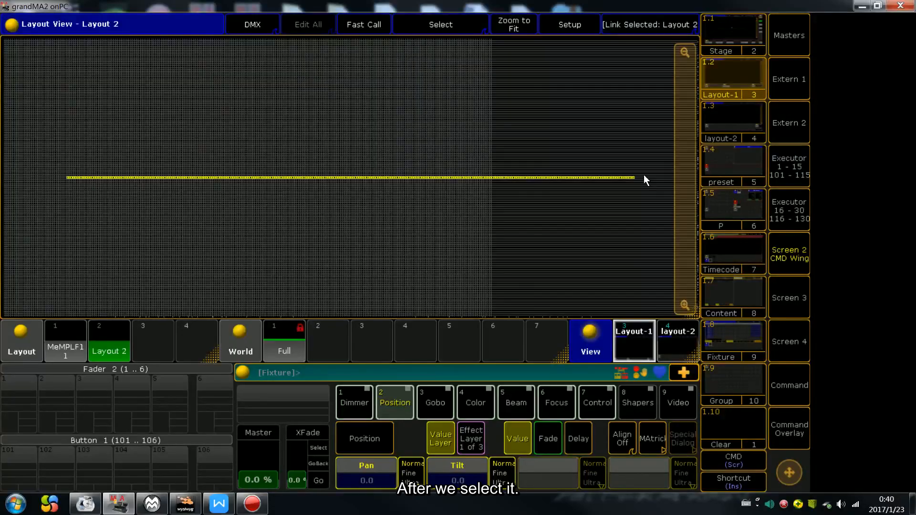
- Review the cameras offered for arranging layout 2's fixtures and check them against the camera used in the Stage view
click(547, 30)
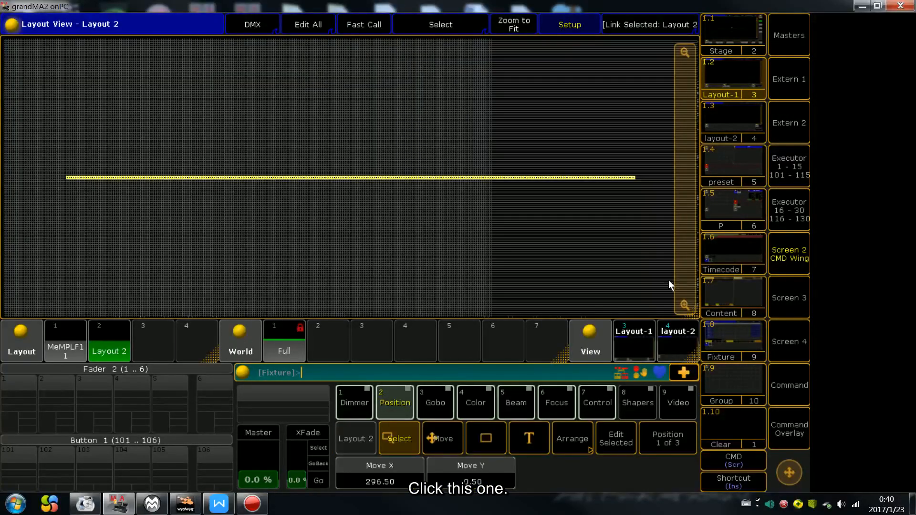
click(571, 444)
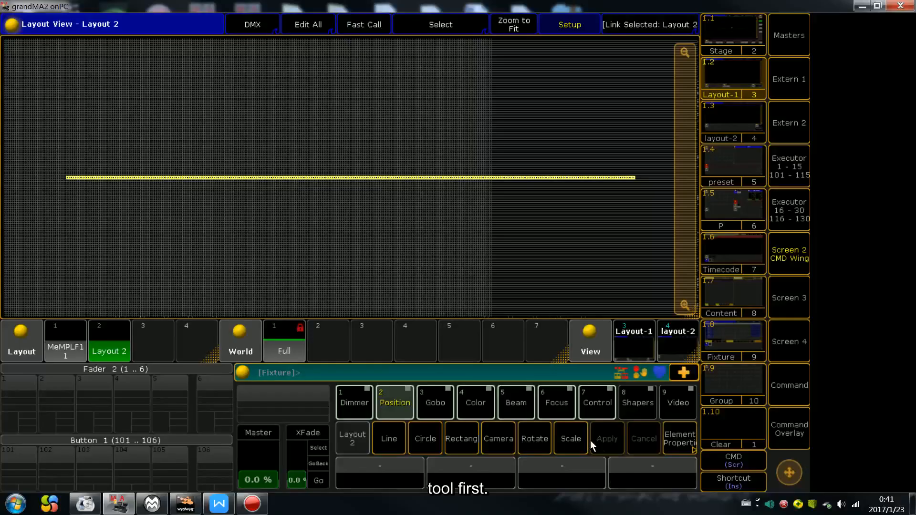
click(497, 440)
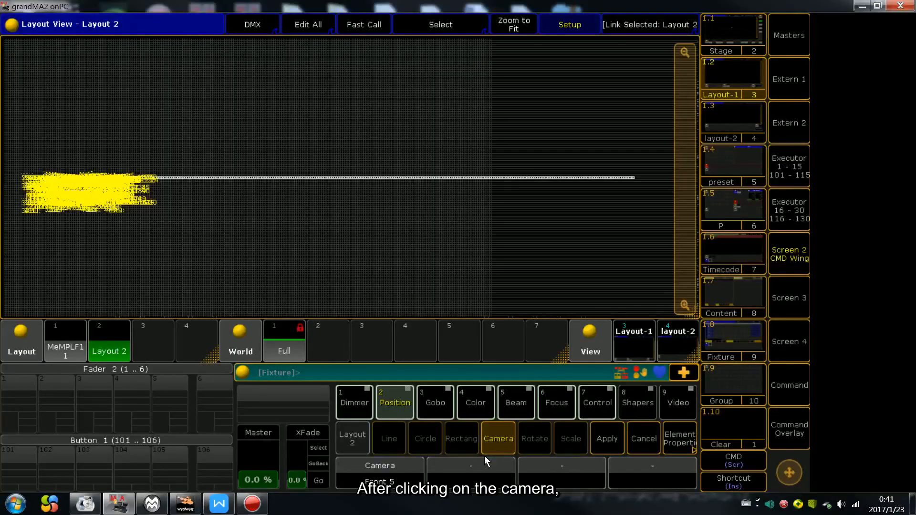
click(403, 483)
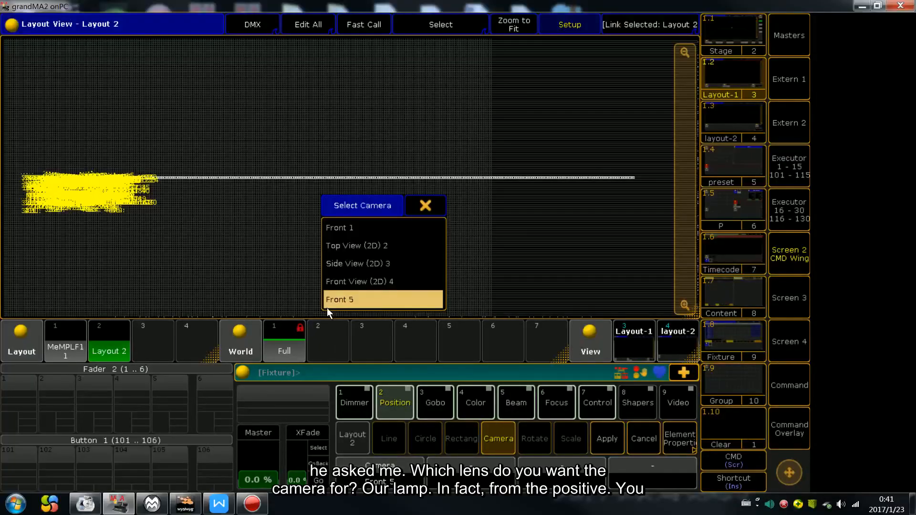
click(424, 205)
click(737, 30)
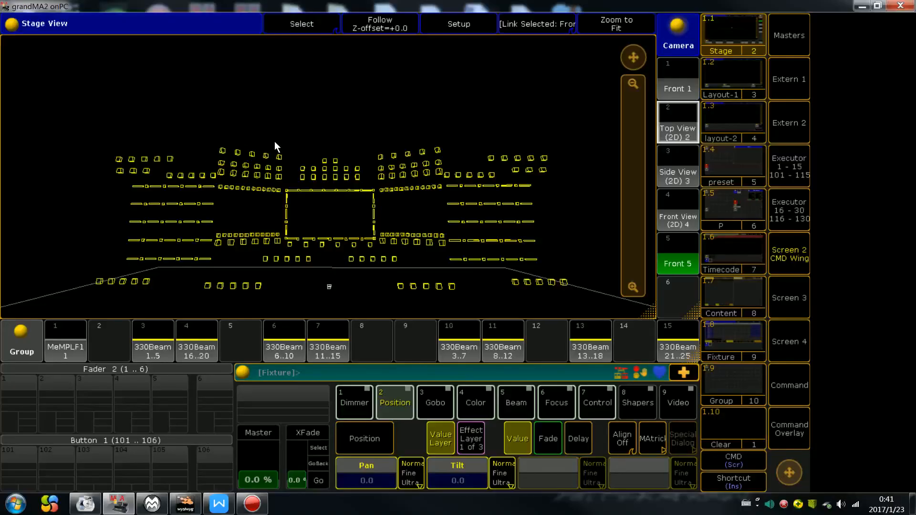
click(741, 77)
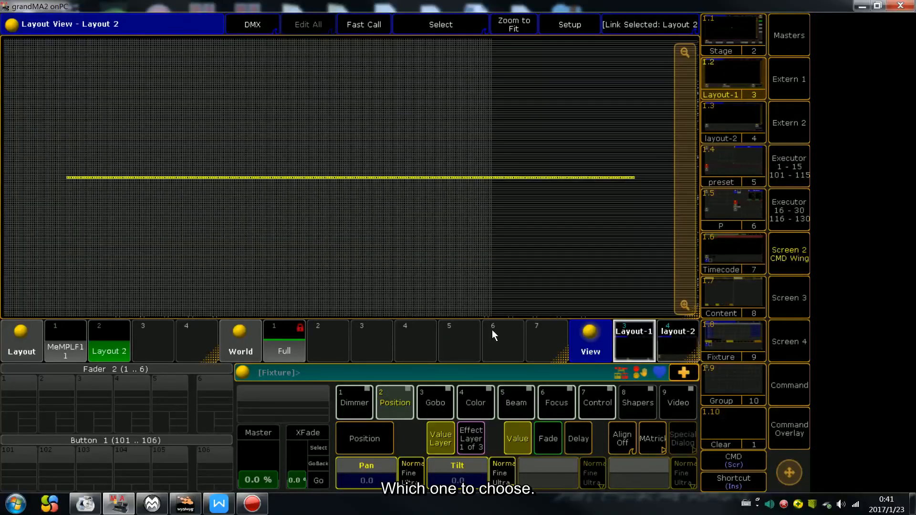
- Arrange layout 2's selected fixtures with the Front View (2D) 4 camera, apply the arrangement and fit the layout to the window
click(565, 27)
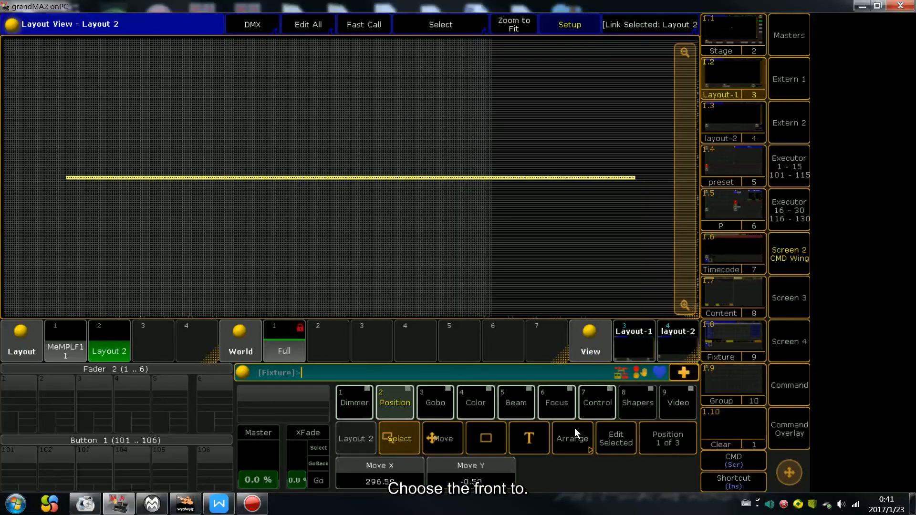
click(381, 472)
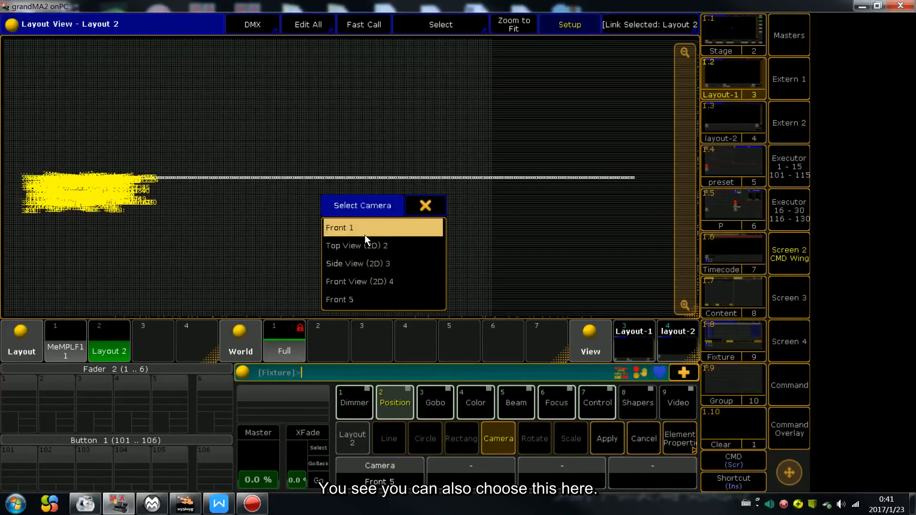
click(343, 282)
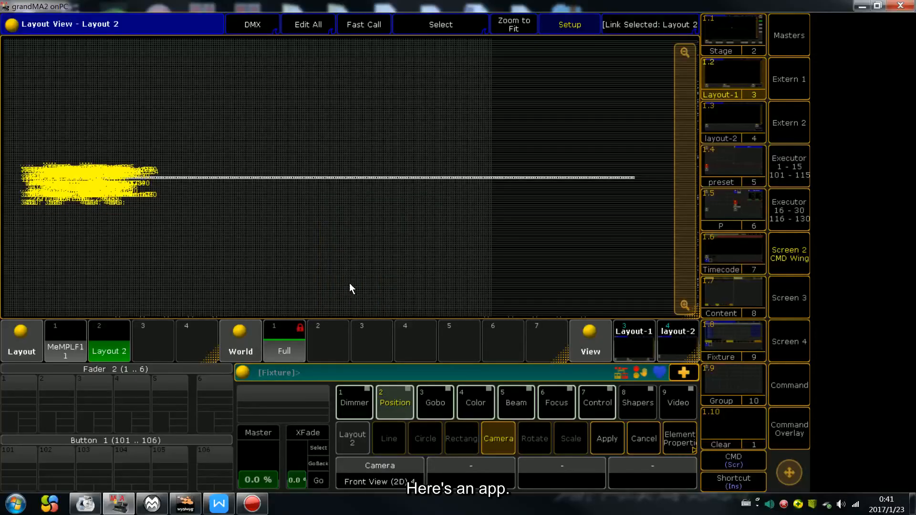
click(611, 440)
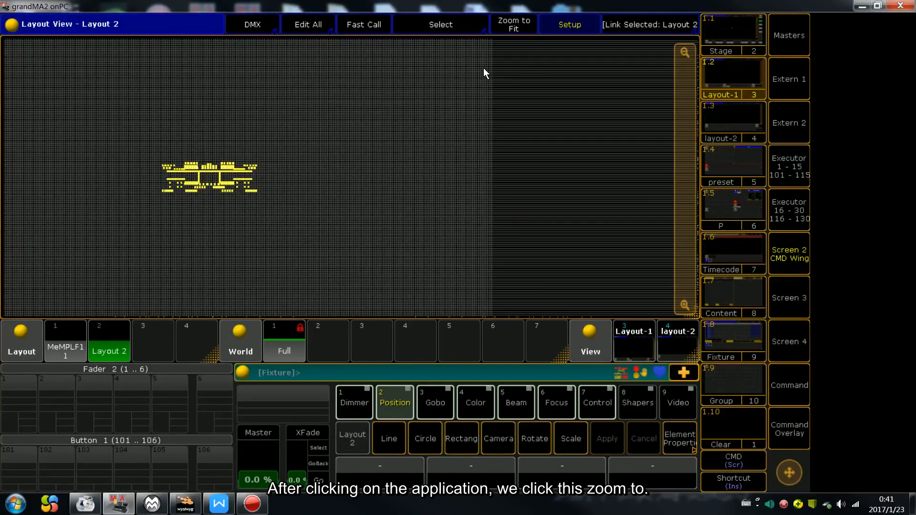
click(514, 23)
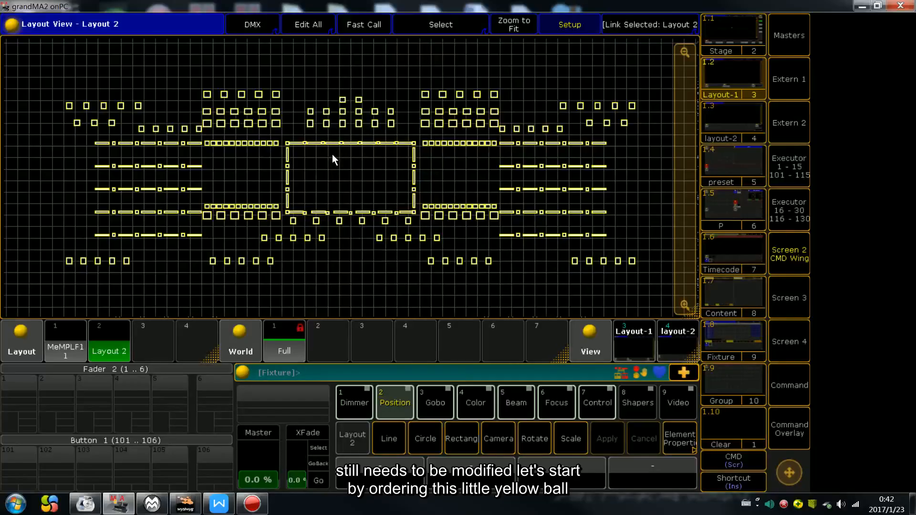
- Remove the layout's background grid by setting Grid X to 0 in the layout options
click(11, 23)
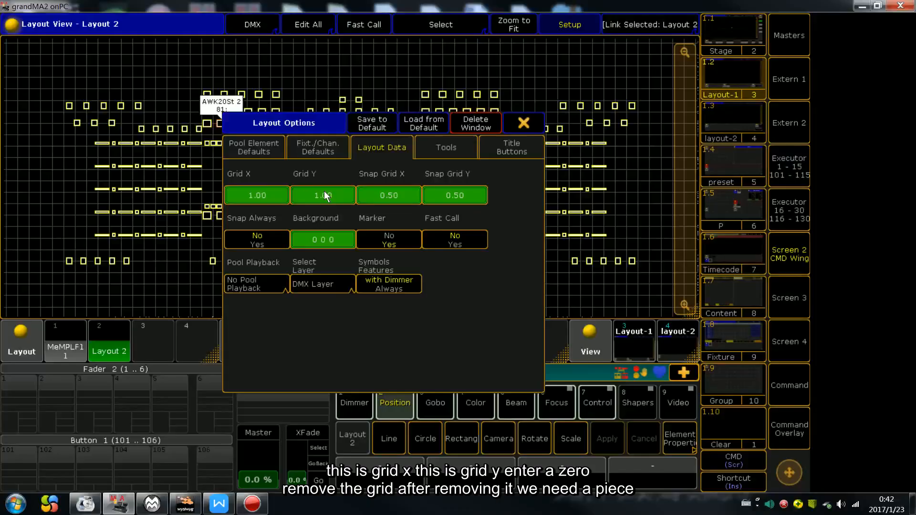
click(263, 194)
text(0)
key(Return)
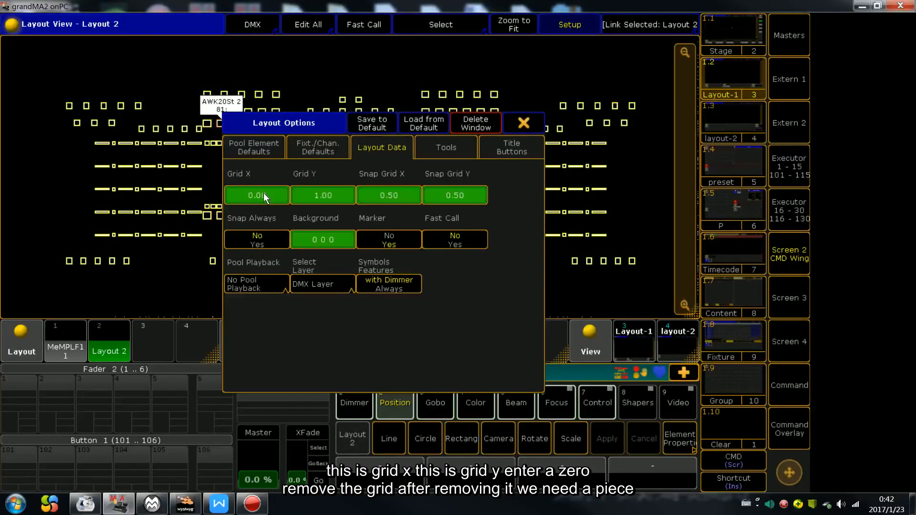
click(523, 123)
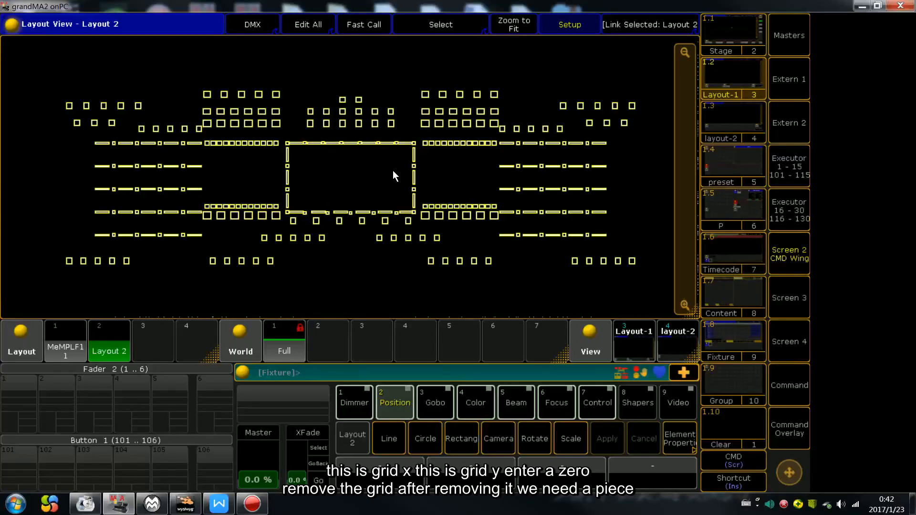
- Select all fixtures above the central frame and move them up to a Move Y of about -6.37
click(367, 170)
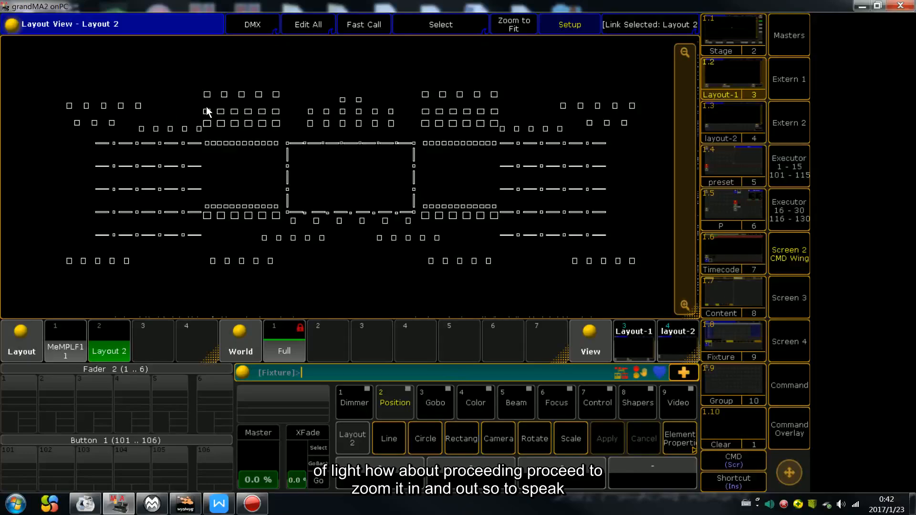
drag(46, 76, 641, 134)
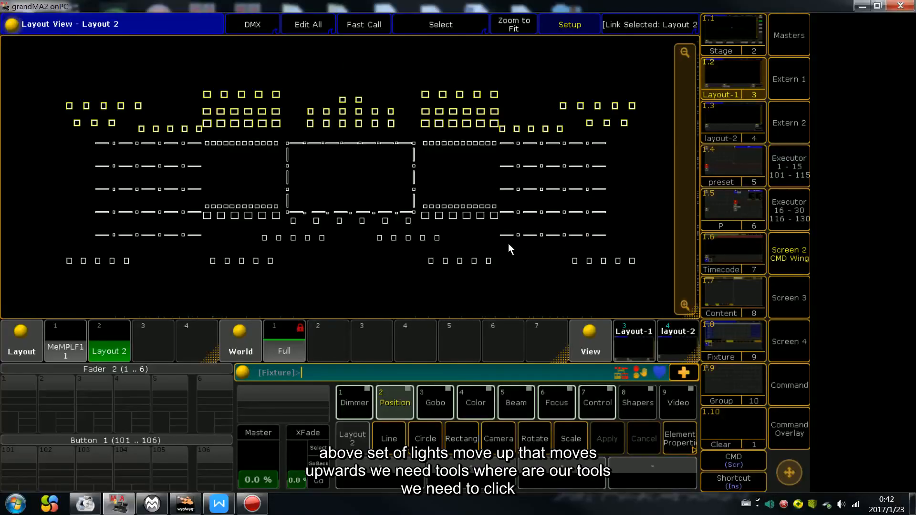
click(671, 439)
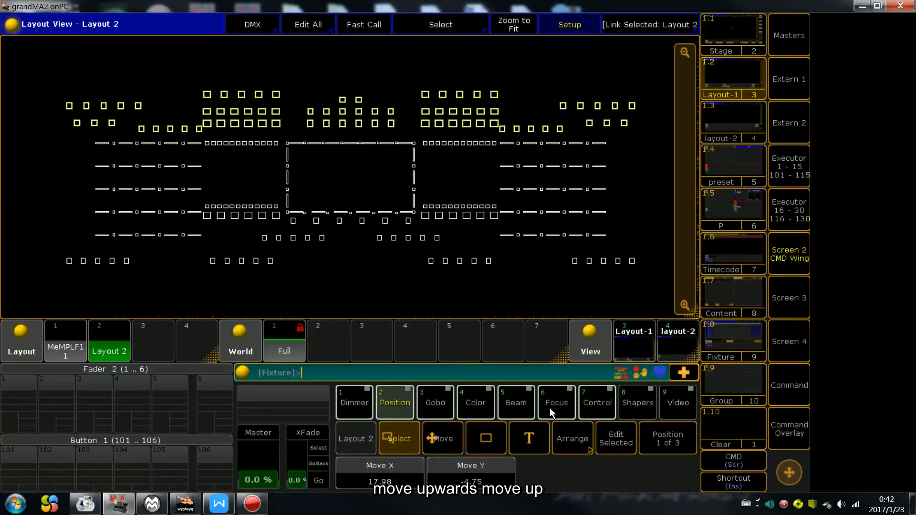
scroll(550, 413, down, 9)
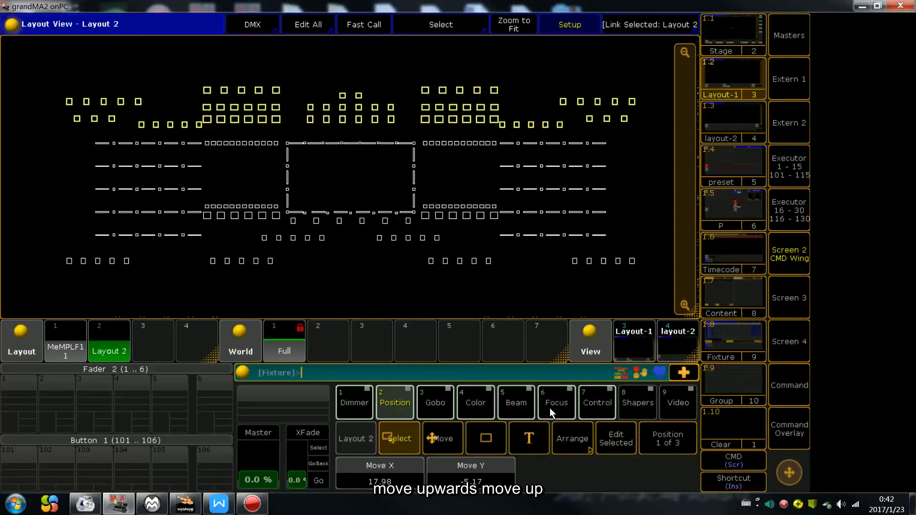
scroll(549, 409, down, 8)
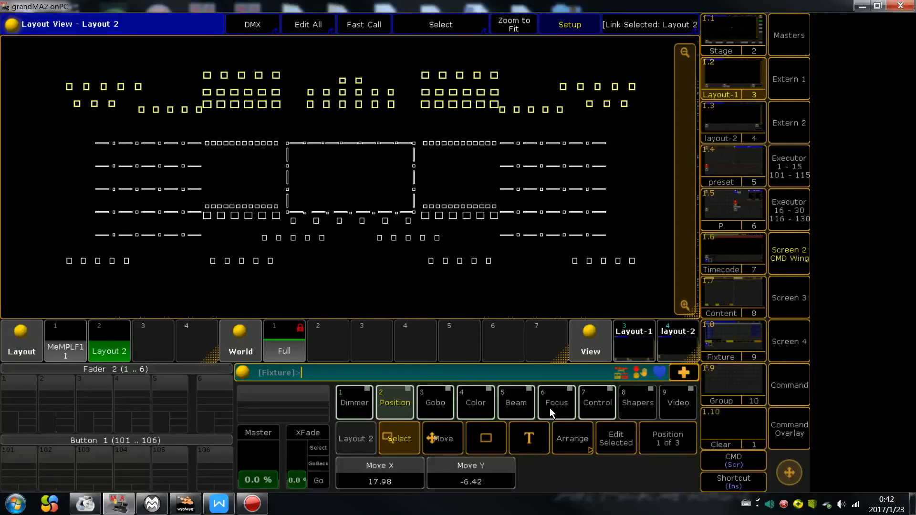
scroll(549, 409, up, 1)
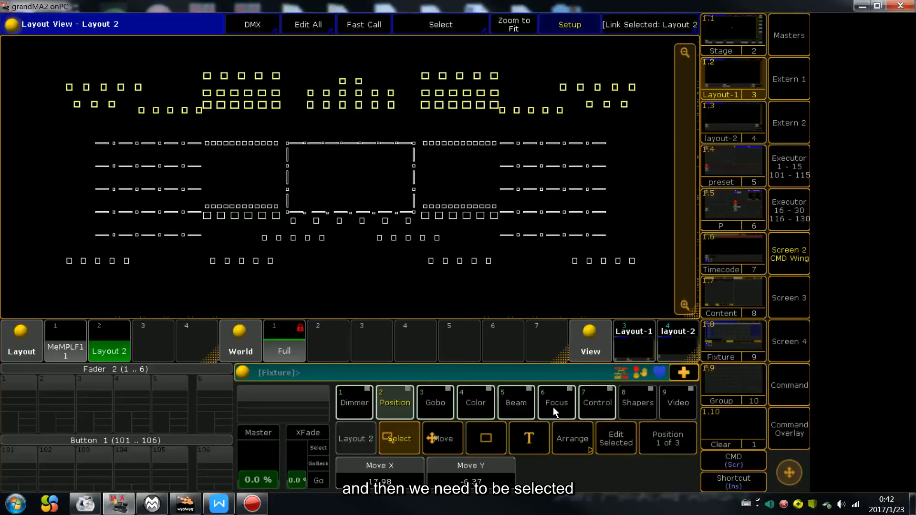
- Move the central frame, the side bars and the fixture rows around them up to a Move Y of about 3.85, then deselect them
drag(80, 128, 627, 247)
scroll(650, 253, down, 8)
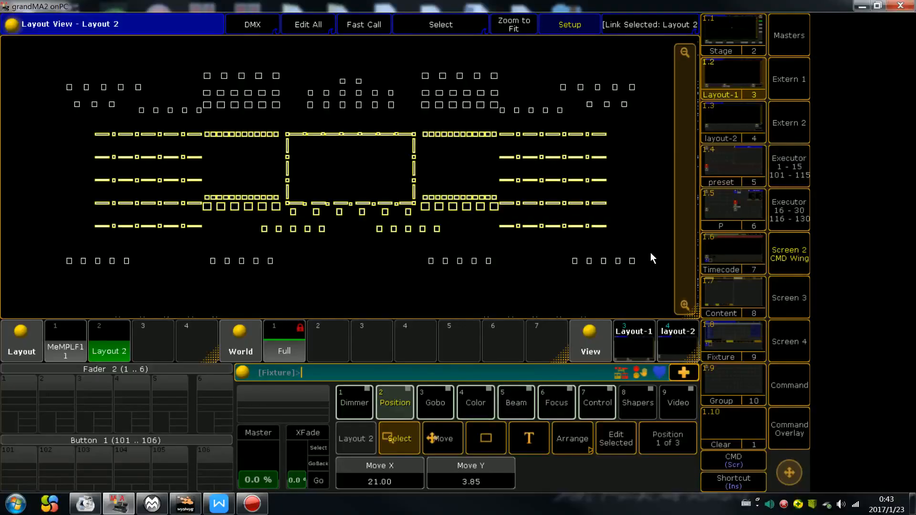
scroll(651, 253, down, 3)
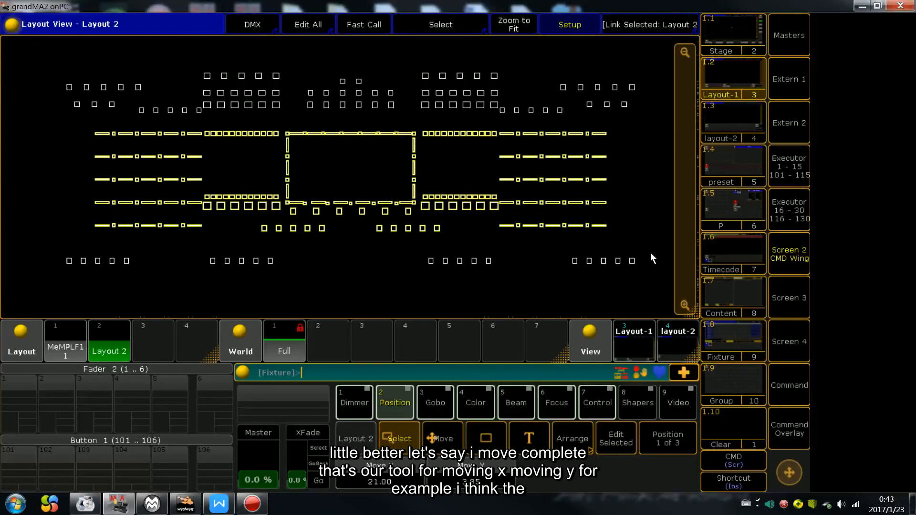
click(652, 240)
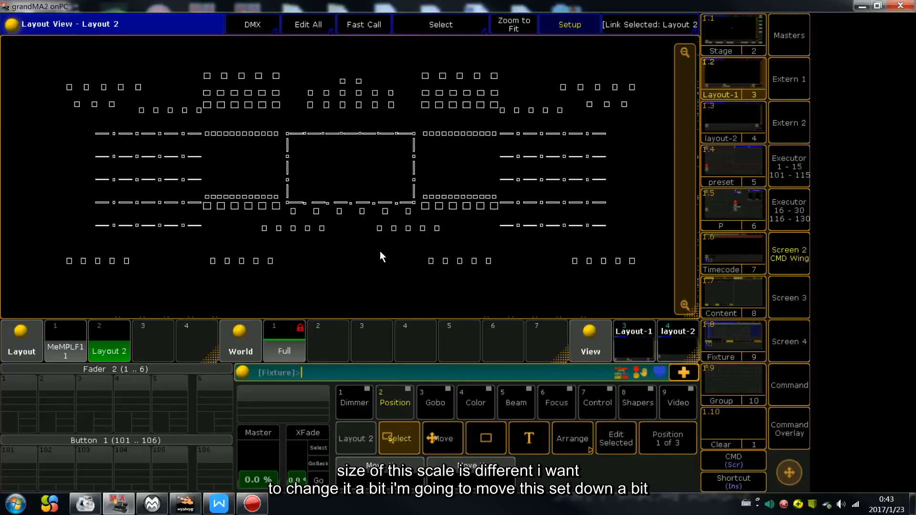
- Select the row of six fixtures just below the central frame and lower it to a Move Y of about 3.04
drag(285, 207, 395, 220)
drag(248, 223, 444, 240)
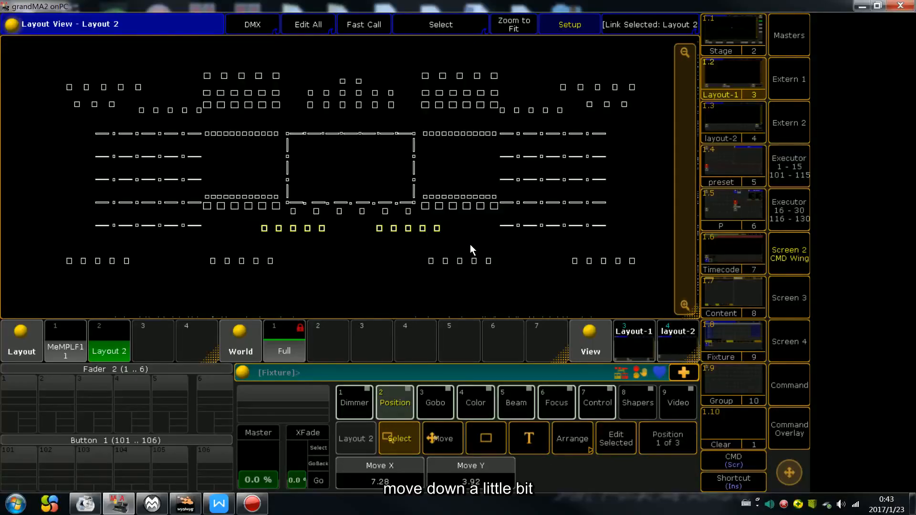
drag(285, 208, 413, 243)
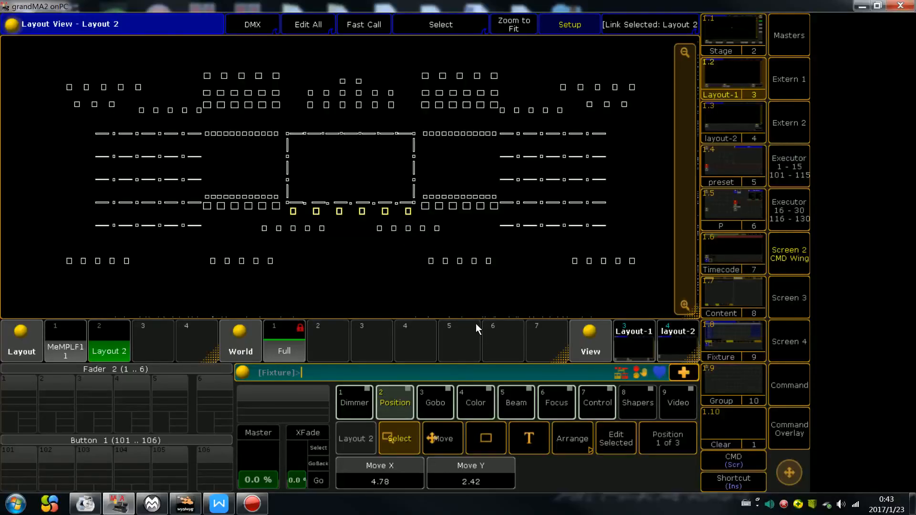
scroll(476, 324, down, 2)
scroll(476, 323, up, 6)
scroll(476, 323, up, 1)
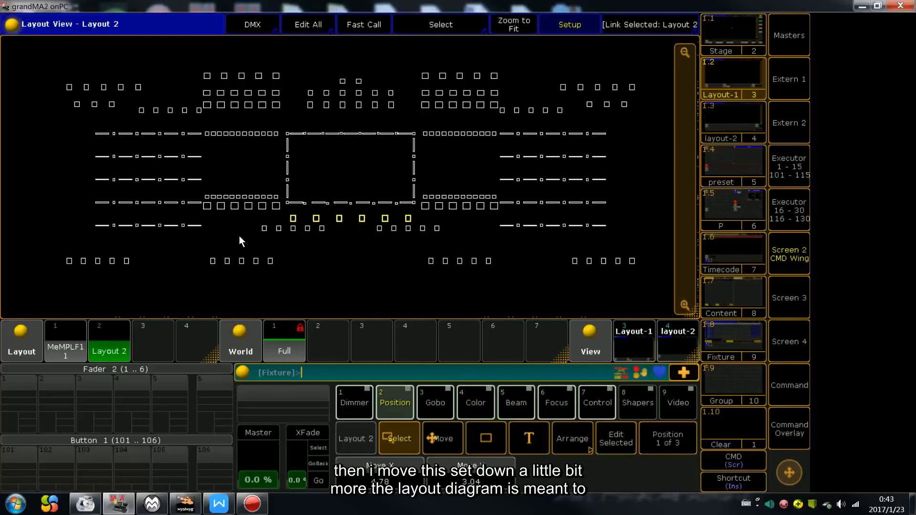
- Lower the two groups of five fixtures beneath the frame's six-fixture row to a Move Y of about 4.96, then deselect them
drag(249, 218, 460, 247)
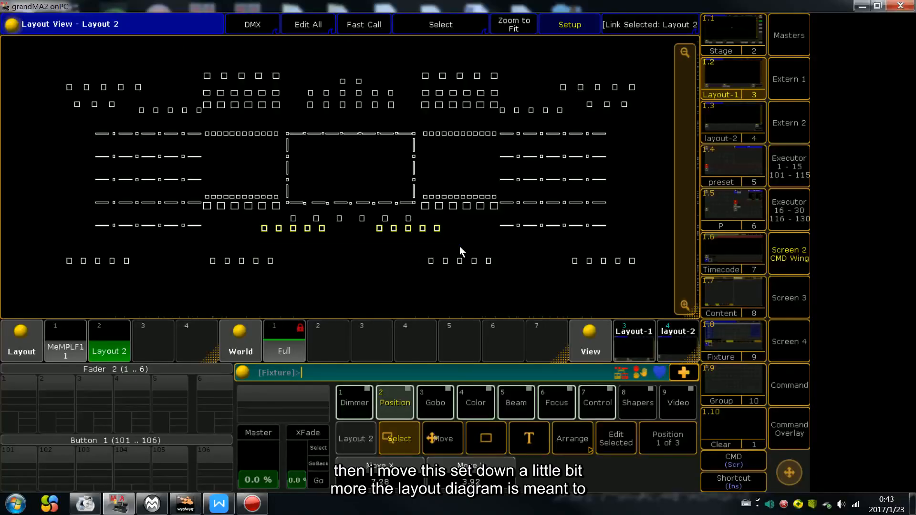
scroll(459, 246, up, 16)
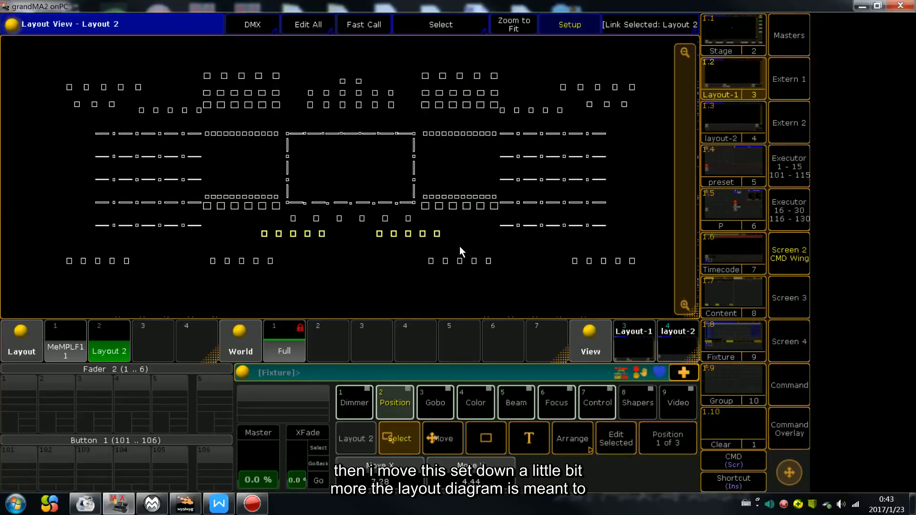
scroll(459, 247, up, 4)
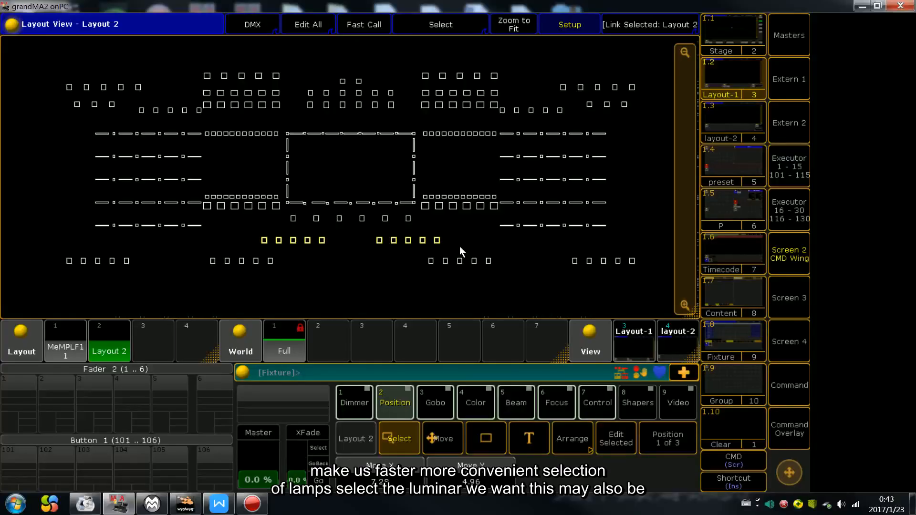
click(459, 246)
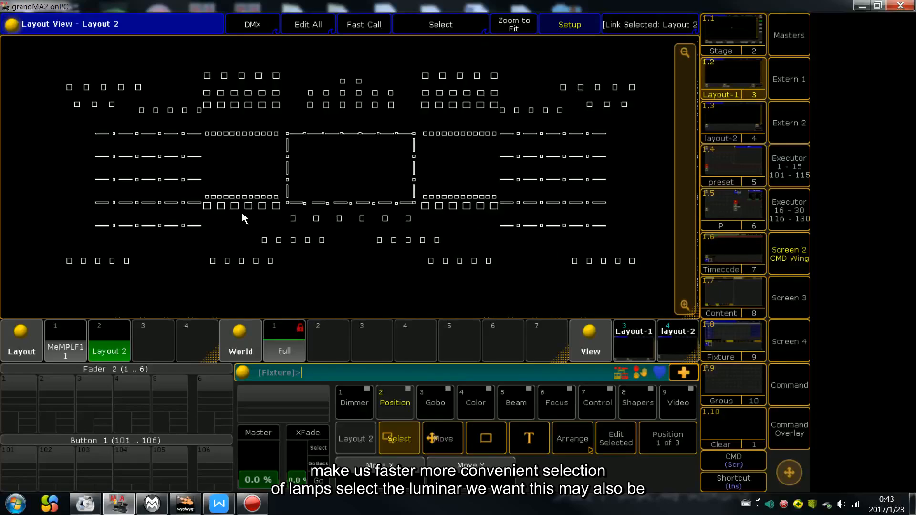
- Lower the row of six large fixtures left of the central frame to a Move Y of about 2.54
drag(204, 201, 280, 210)
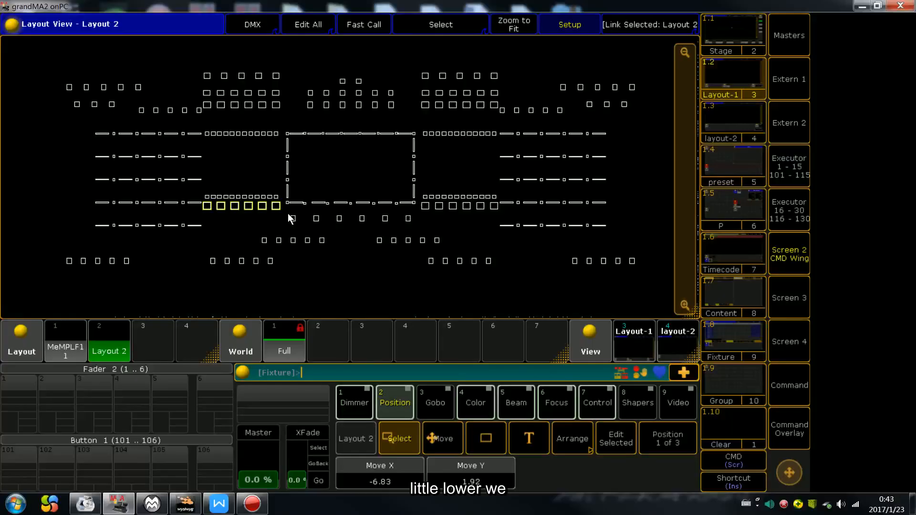
scroll(288, 214, up, 2)
scroll(288, 213, down, 8)
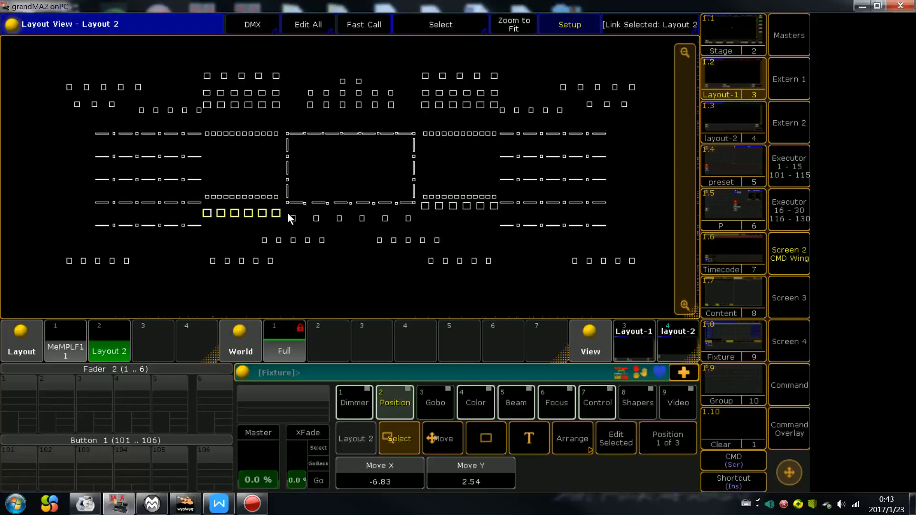
- Lower the row of six large fixtures right of the central frame to a Move Y of about 2.44, then deselect it
drag(419, 202, 501, 222)
scroll(497, 234, down, 2)
scroll(497, 234, up, 1)
scroll(498, 234, down, 4)
scroll(497, 236, down, 2)
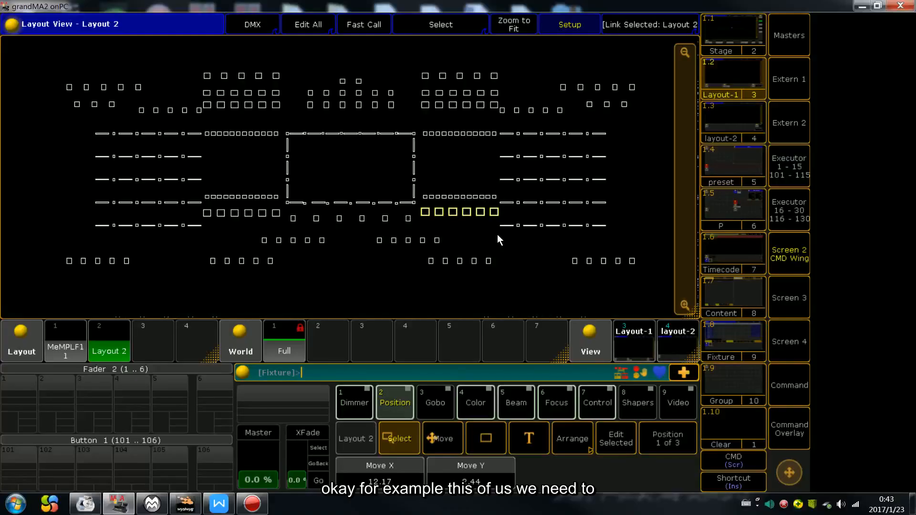
click(497, 234)
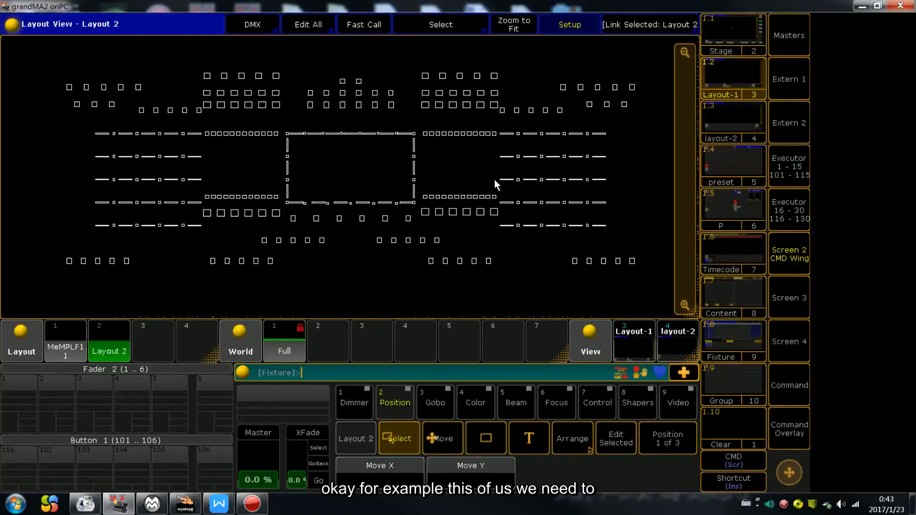
- Select the five left-hand bar rows and shift them outward to a Move X of about -15.03
drag(107, 138, 200, 233)
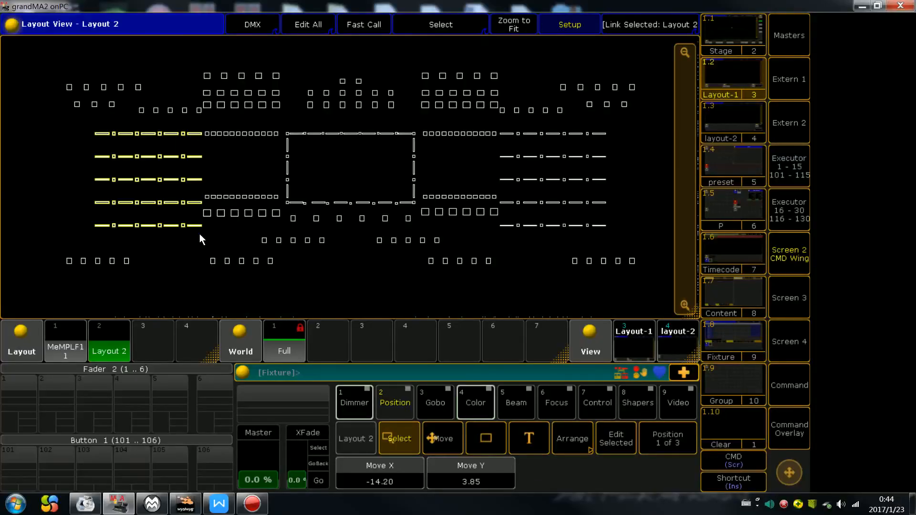
key(Left)
key(Left)
key(Left)
key(Left)
key(Left)
key(Left)
key(Left)
key(Left)
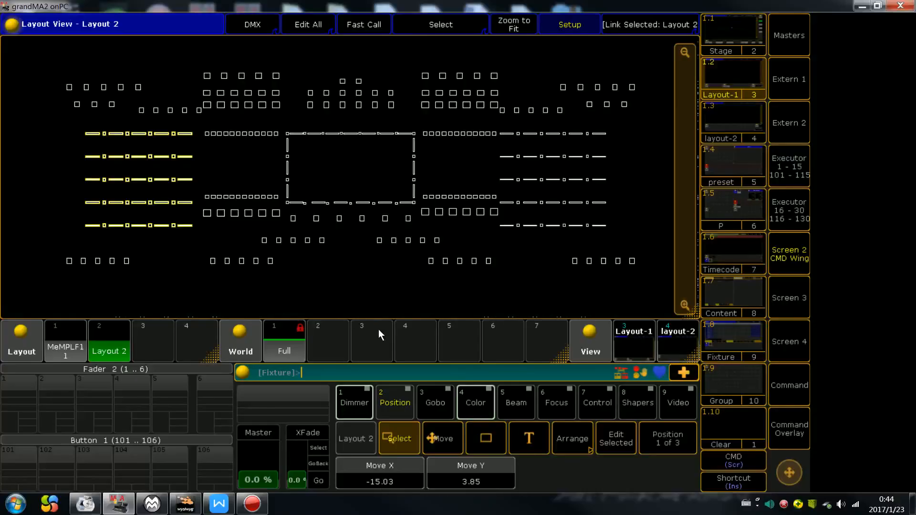
- Shift the five right-hand bar rows outward to a Move X of about 21.78, then deselect them
drag(498, 128, 625, 235)
key(Right)
key(Right)
key(Right)
key(Right)
key(Right)
key(Right)
key(Right)
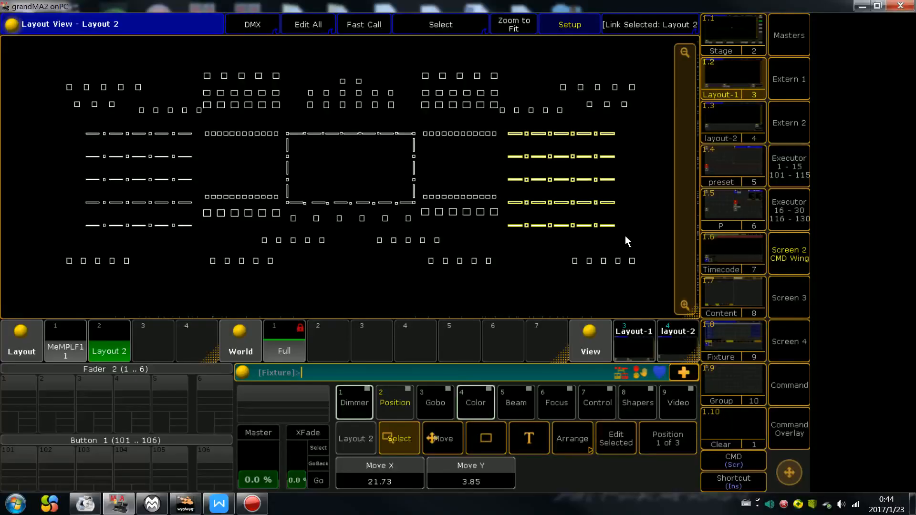
key(Right)
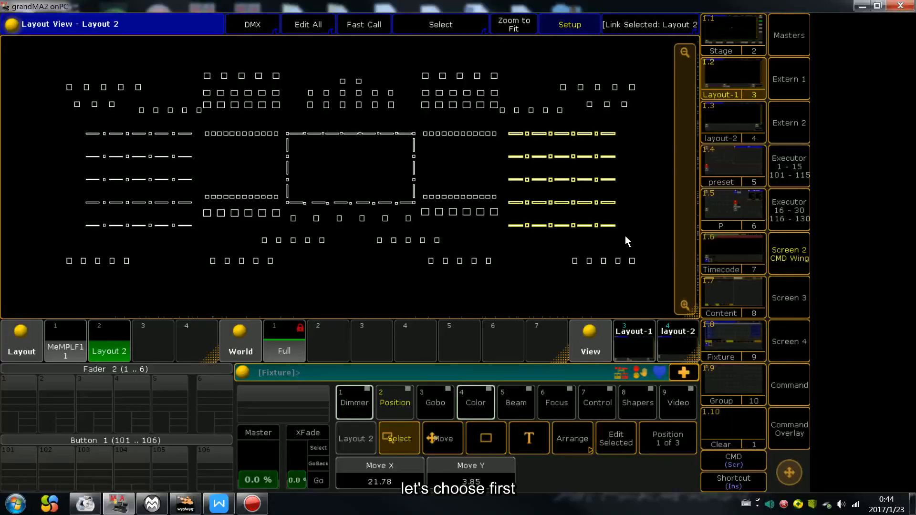
click(624, 236)
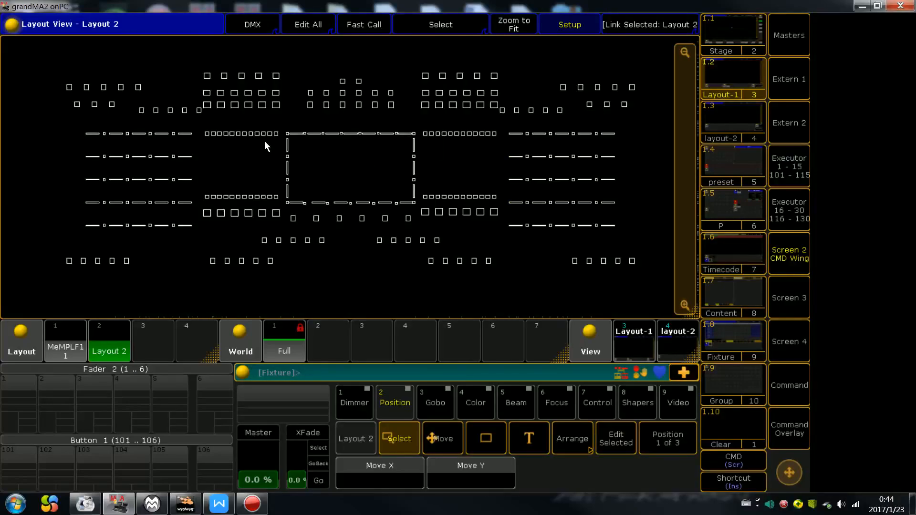
- Select the five-fixture row just above the left-hand bars and shift it outward to a Move X of about -14.10
drag(56, 68, 127, 67)
drag(59, 79, 145, 100)
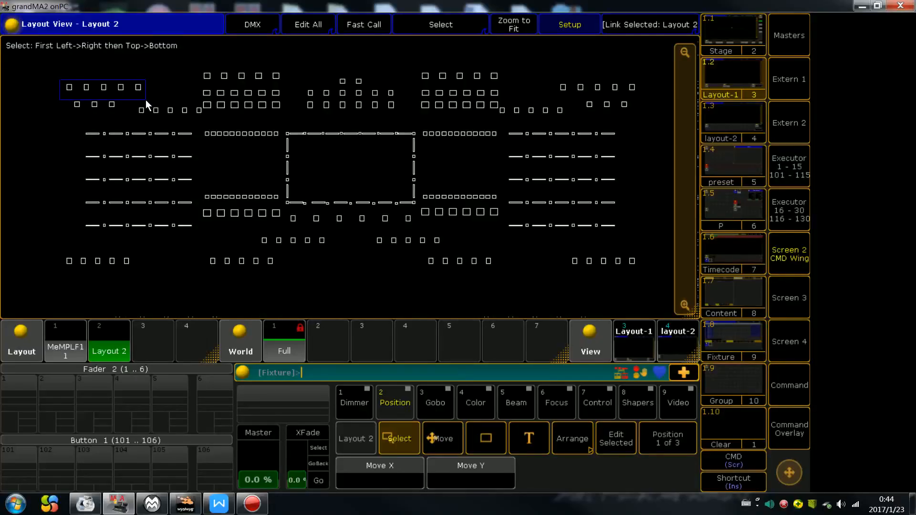
drag(58, 91, 86, 108)
drag(56, 60, 144, 72)
drag(129, 103, 204, 116)
key(Left)
key(Left)
key(Left)
key(Left)
key(Left)
key(Left)
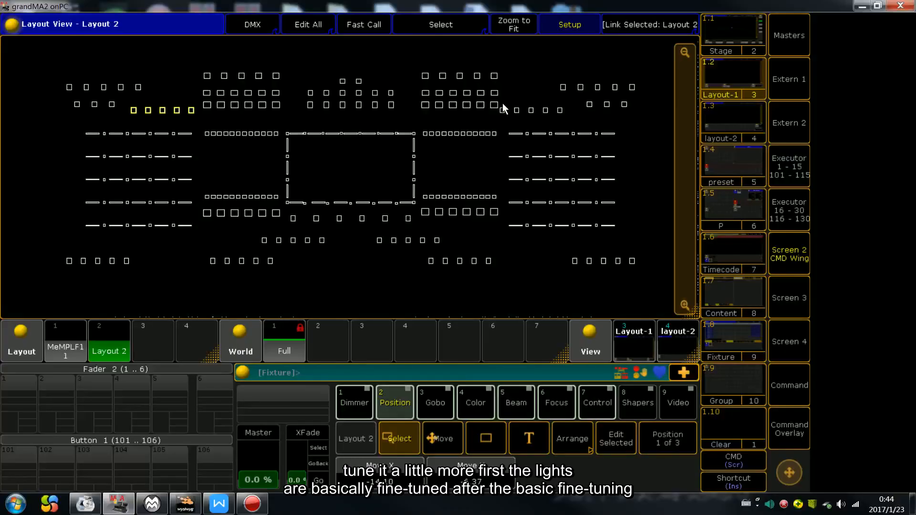
- Select the five-fixture row just above the right-hand bars and shift it outward to a Move X of about 18.66
drag(503, 105, 569, 123)
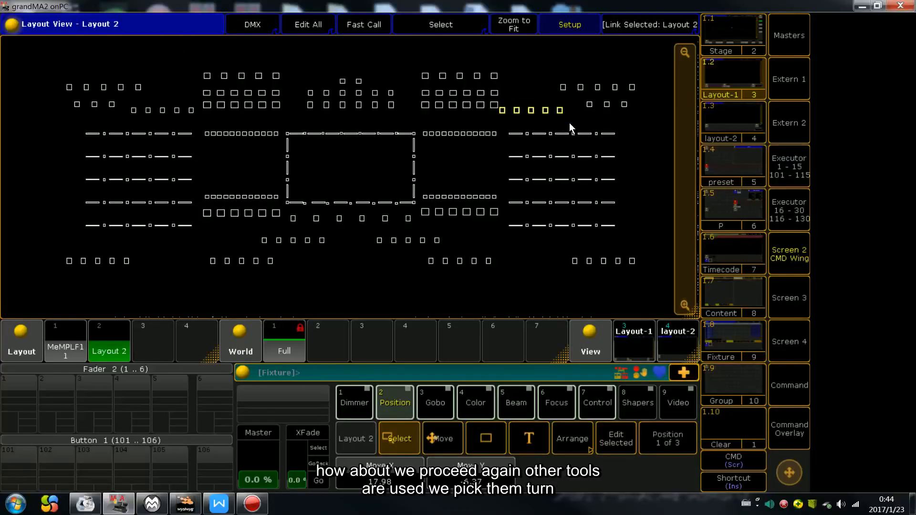
key(Right)
key(Right)
key(Right)
key(Right)
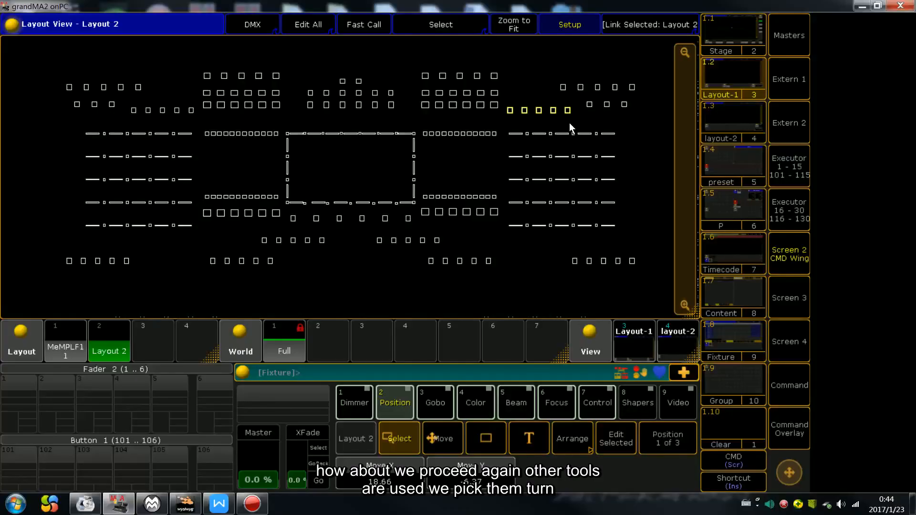
- Nudge the five-fixture row just above the left-hand bars slightly further outward, then deselect it
drag(128, 98, 196, 122)
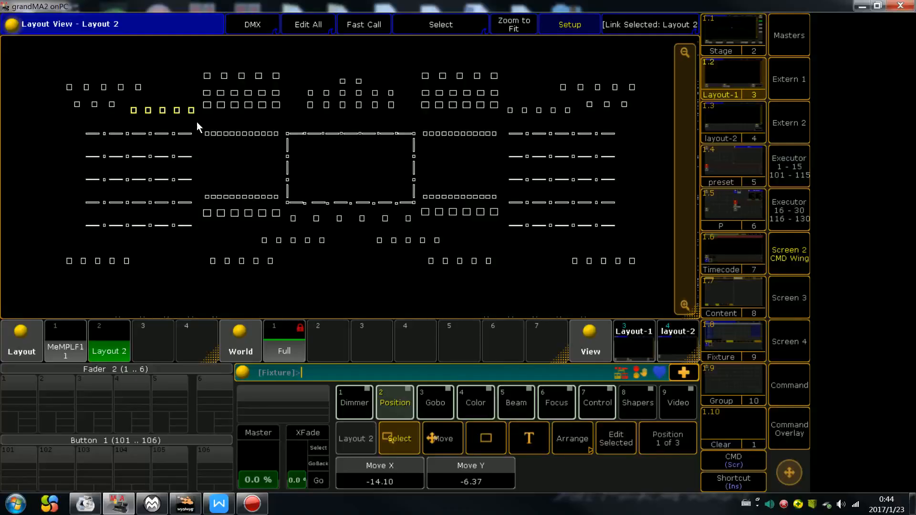
key(Left)
key(Left)
key(Left)
key(Escape)
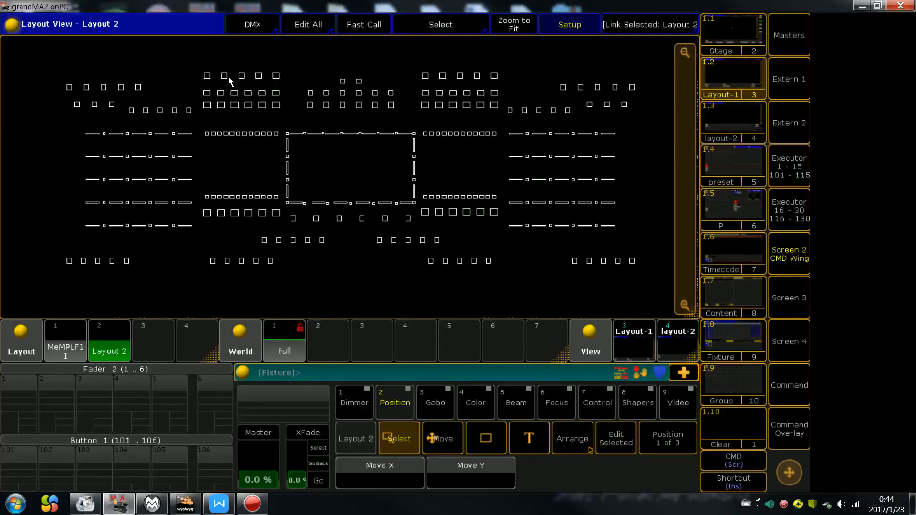
- Select all fixtures above the bar rows and central frame and set their overall size to 0.8
drag(35, 54, 634, 116)
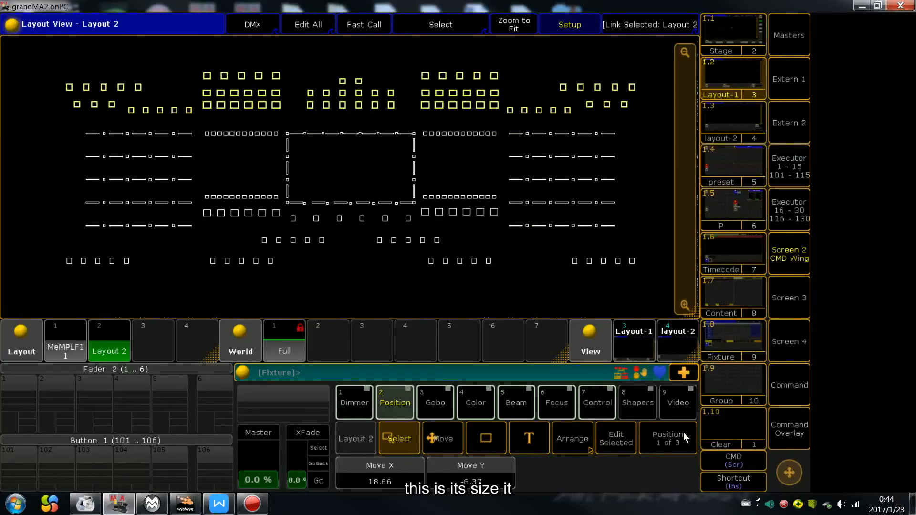
click(666, 443)
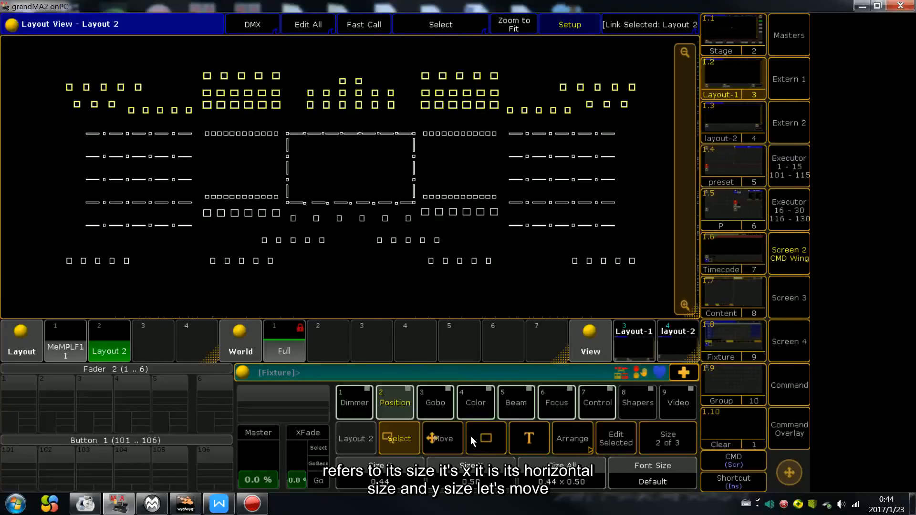
scroll(549, 270, up, 3)
scroll(549, 269, up, 8)
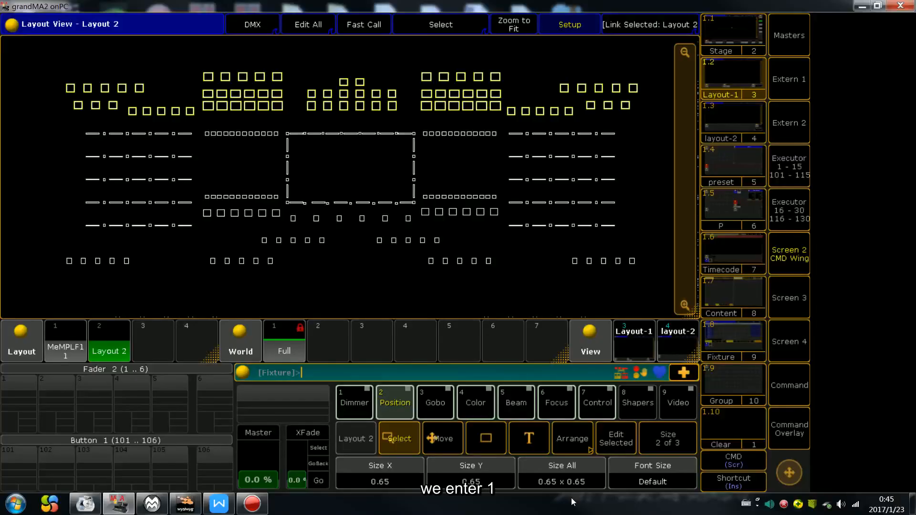
click(567, 482)
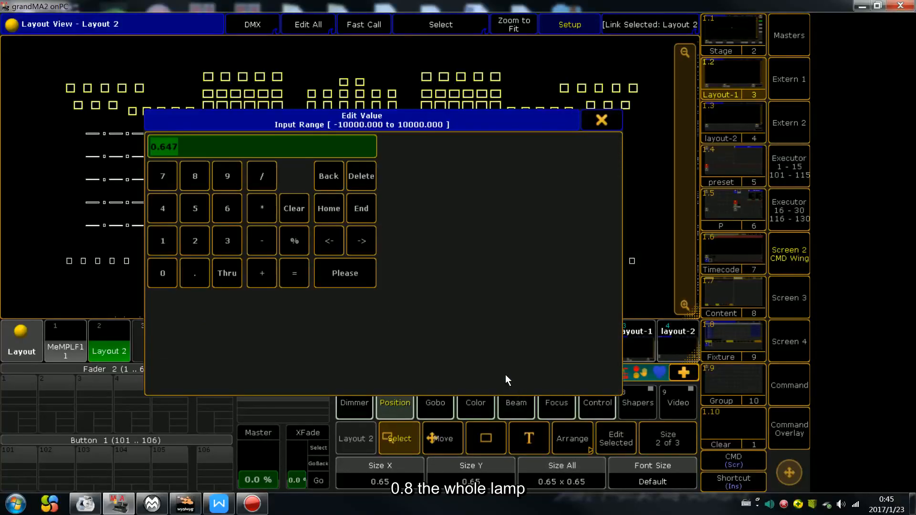
text(0)
click(190, 272)
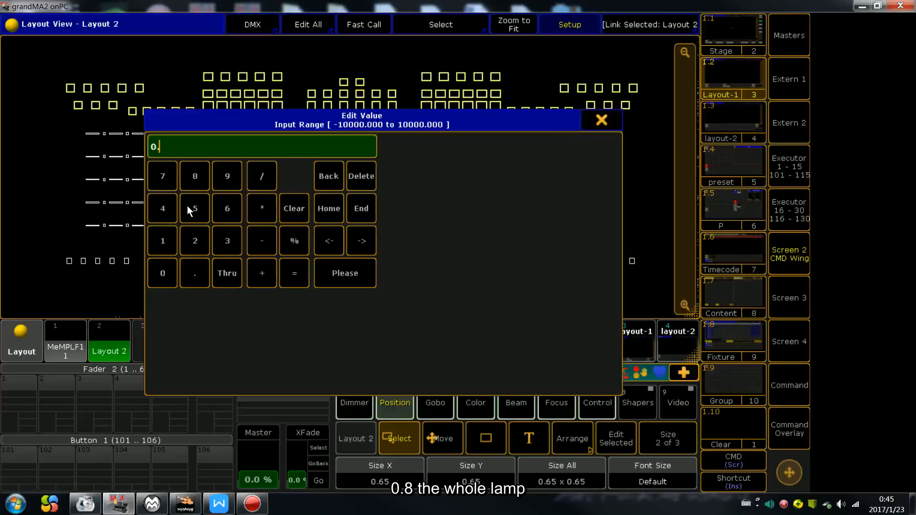
click(201, 178)
click(363, 264)
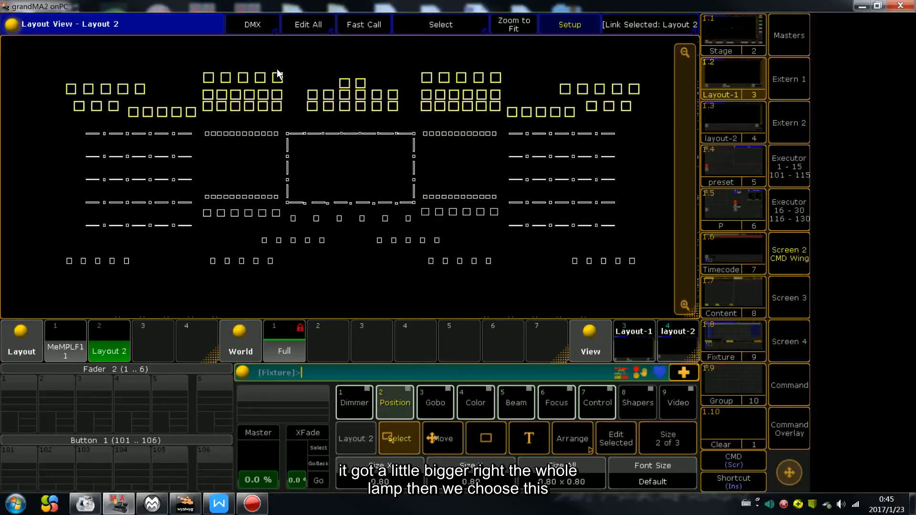
- Select the upper fixture rows without the lowest ones and raise them to a Move Y of about -8.86
drag(35, 56, 641, 100)
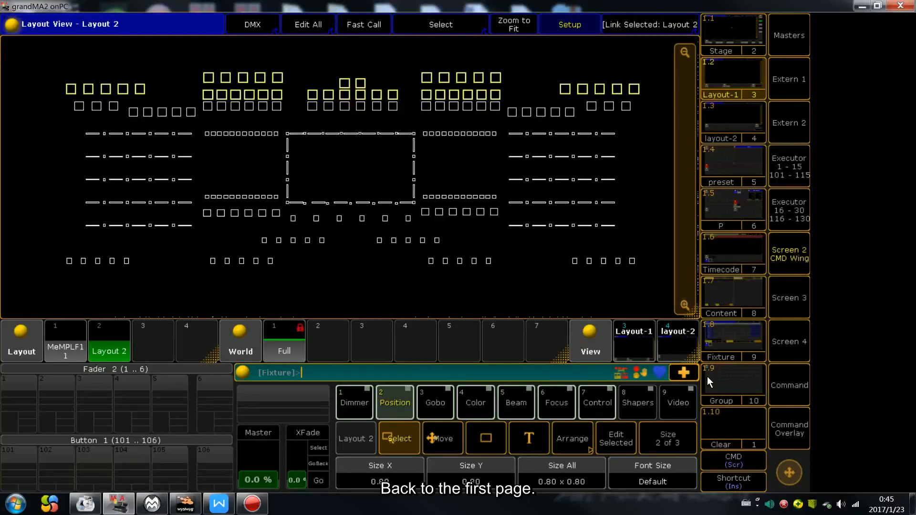
click(675, 434)
click(678, 437)
scroll(677, 438, down, 8)
scroll(678, 438, down, 3)
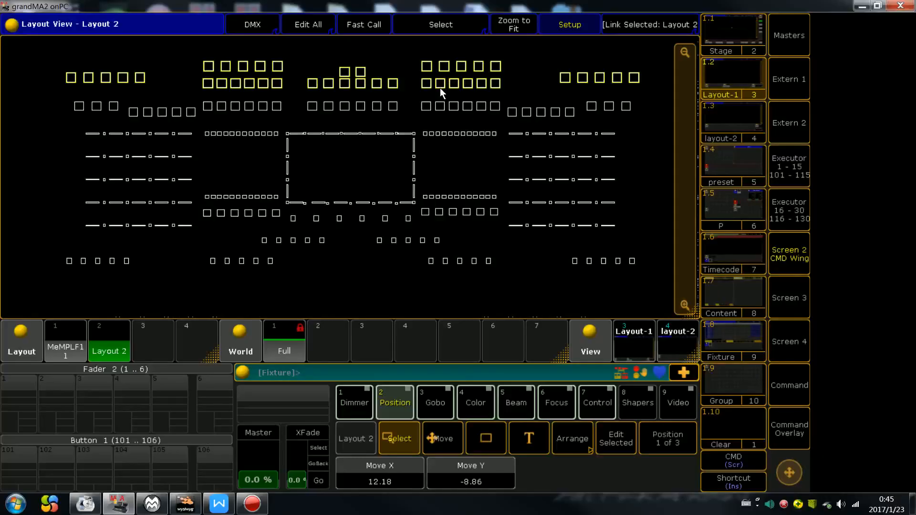
- Lower the three second-tier fixture rows above the central frame to a Move Y of about -8.54, then deselect them
drag(195, 75, 517, 88)
key(Down)
key(Down)
key(Down)
key(Down)
key(Down)
key(Down)
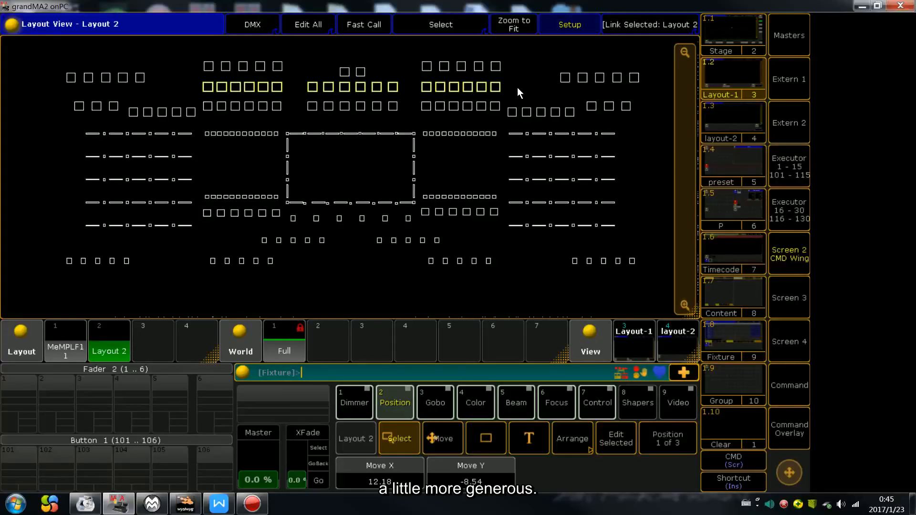
click(517, 88)
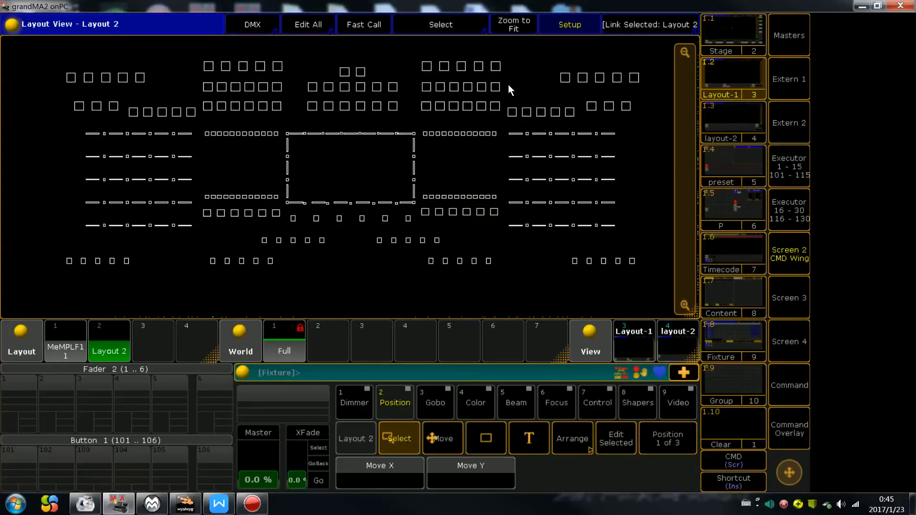
- Nudge the two topmost five-fixture rows slightly left, the left-hand one to a Move X of about -6.82, then deselect
drag(192, 55, 285, 72)
key(Left)
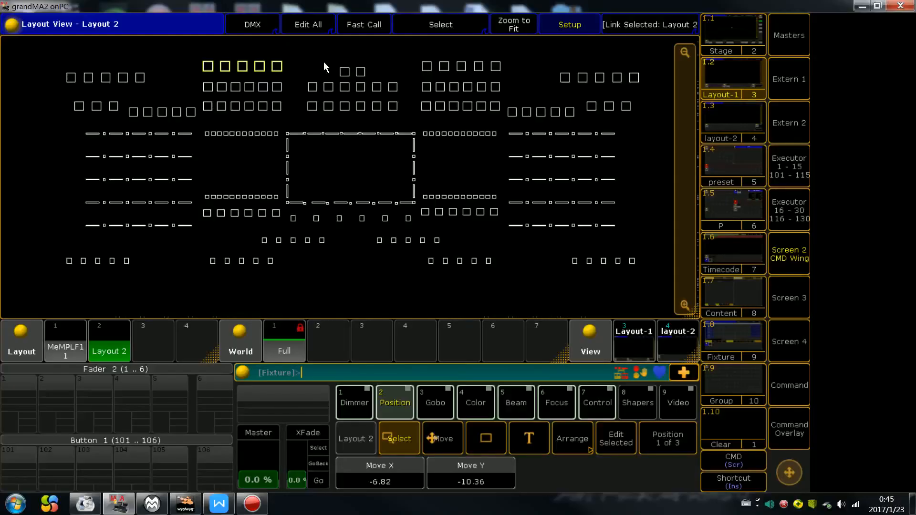
drag(410, 53, 510, 72)
key(Left)
click(510, 73)
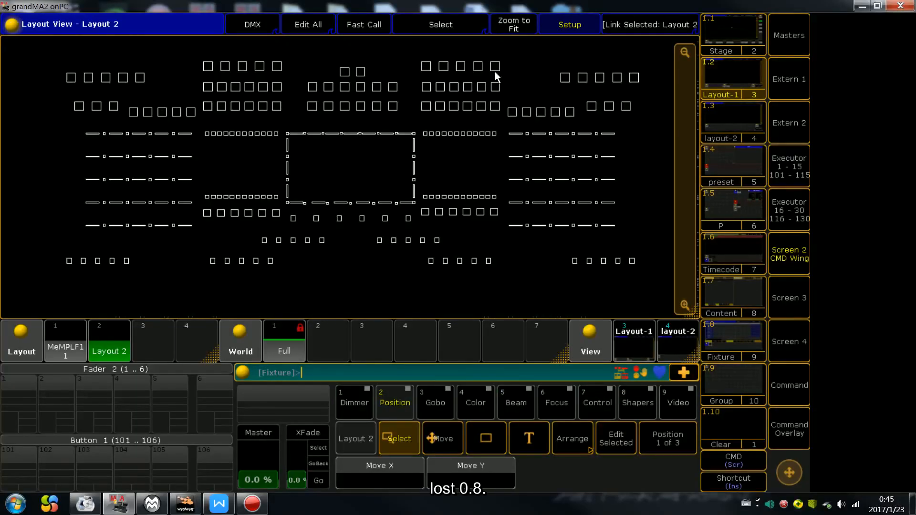
- Enlarge all fixtures above the bar rows and central frame to a size of 0.90 x 0.90, then deselect them
drag(102, 49, 646, 124)
click(678, 445)
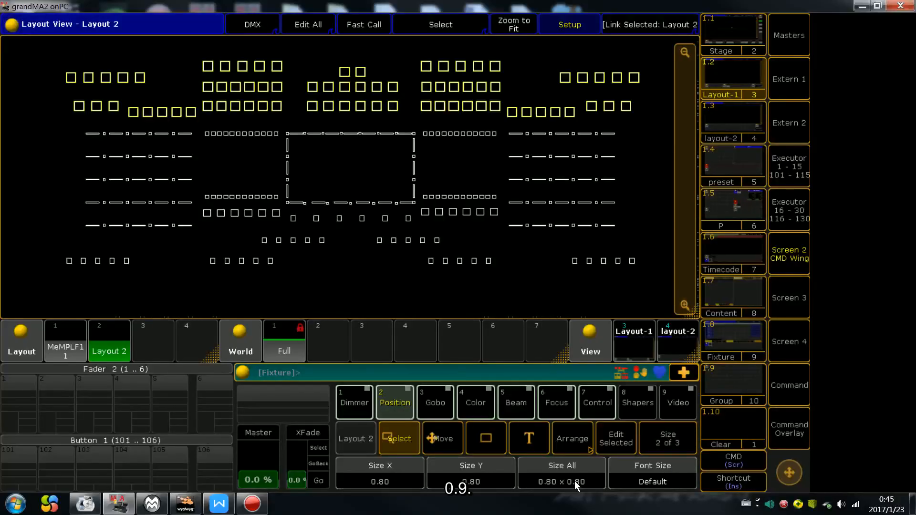
scroll(713, 499, up, 2)
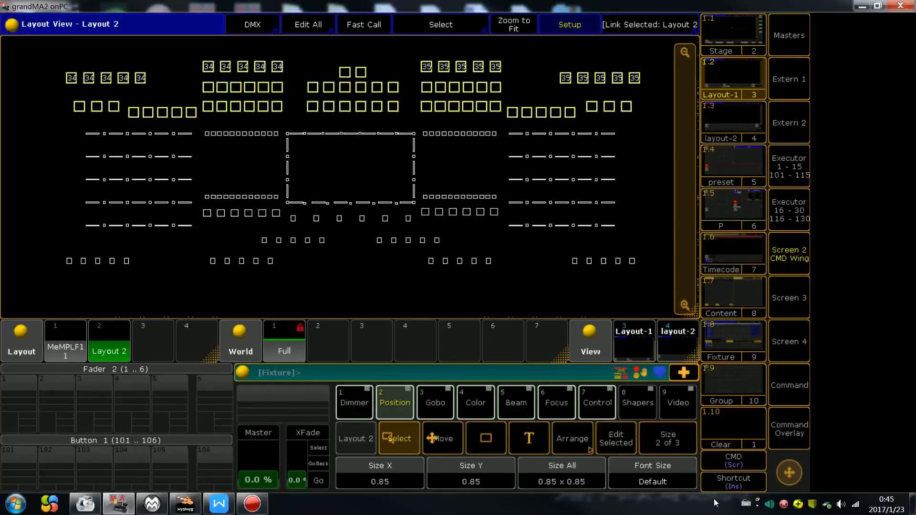
scroll(713, 499, up, 1)
scroll(715, 503, up, 2)
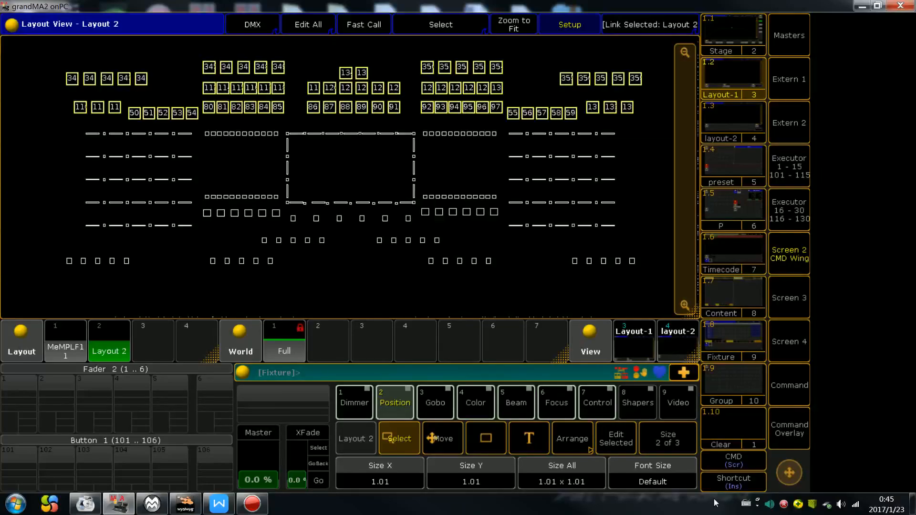
scroll(716, 503, down, 2)
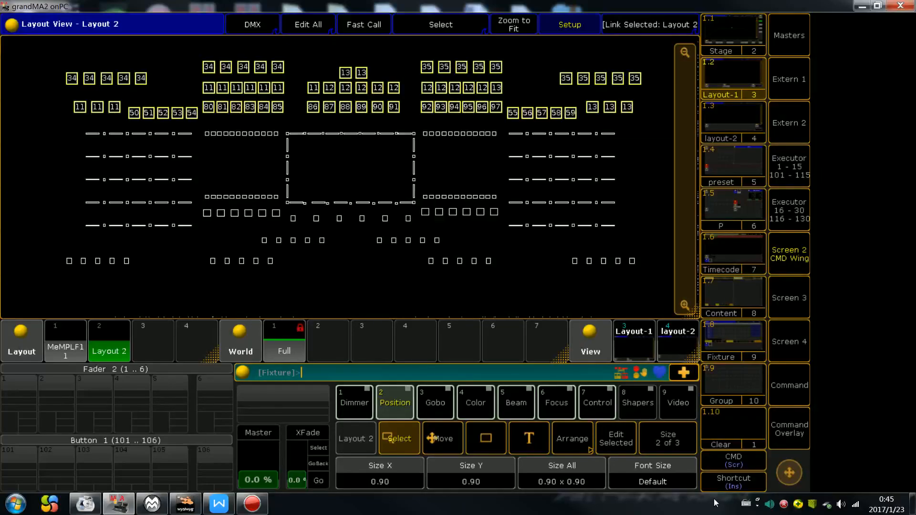
scroll(715, 502, down, 1)
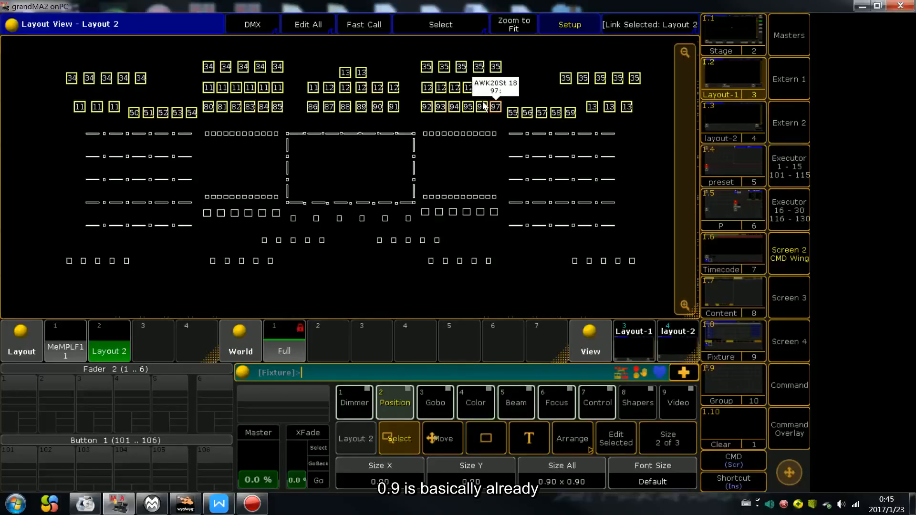
click(407, 115)
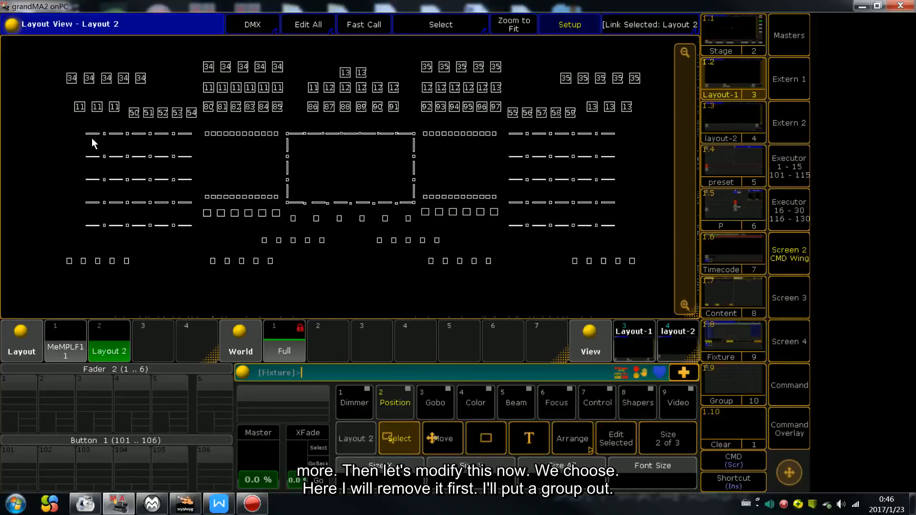
- Delete the World pool window and create a Groups pool in its place
mouse_move(101, 128)
mouse_down()
mouse_move(103, 218)
mouse_move(104, 129)
mouse_up()
click(244, 332)
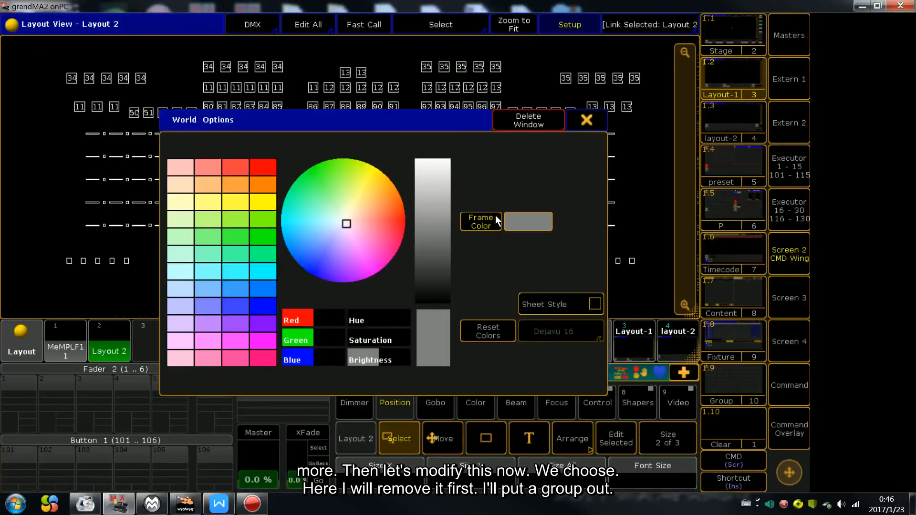
click(521, 116)
click(224, 346)
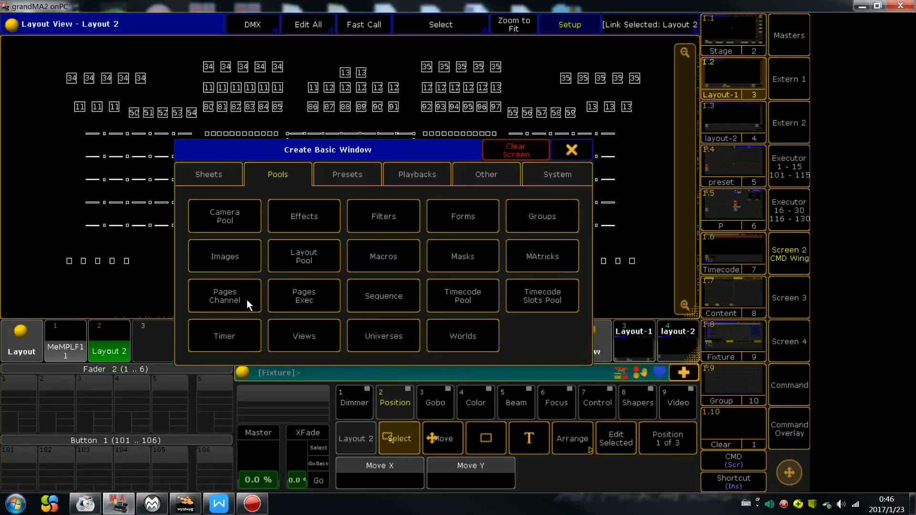
click(548, 223)
- Select all six 4-Yan groups in the Group pool: 1..20, 21..40, 41..46, 55..51, 59..56 and 47..50
click(311, 342)
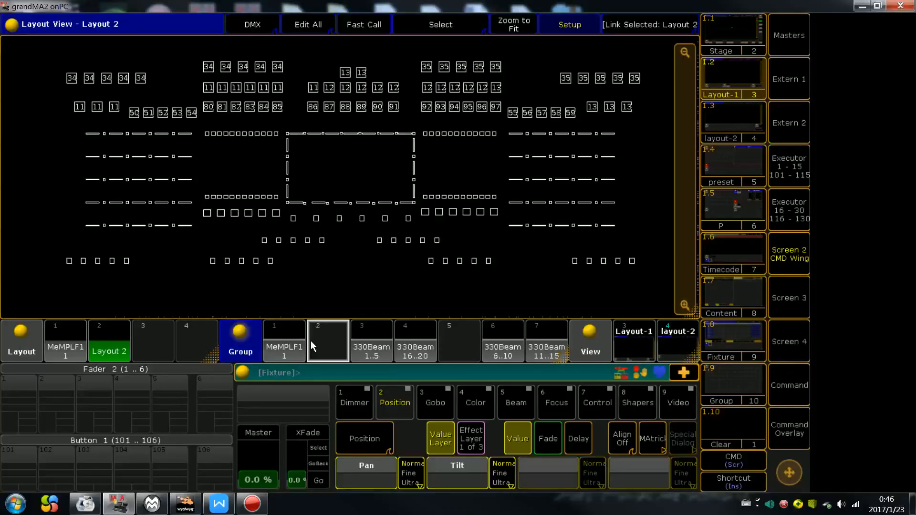
scroll(311, 340, down, 2)
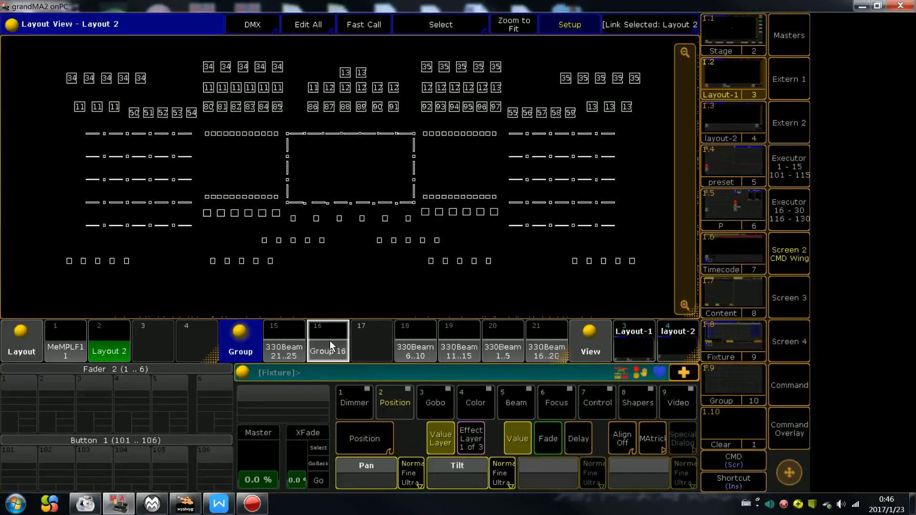
scroll(367, 343, down, 3)
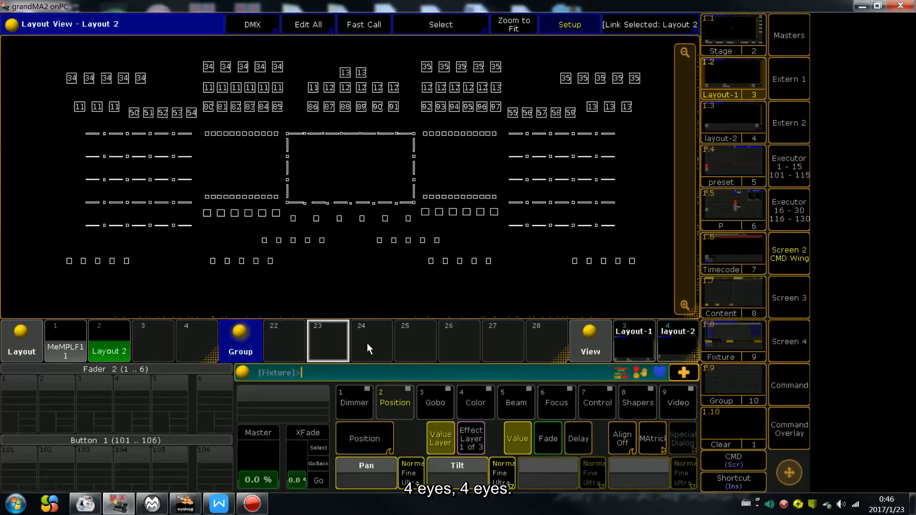
scroll(367, 343, down, 3)
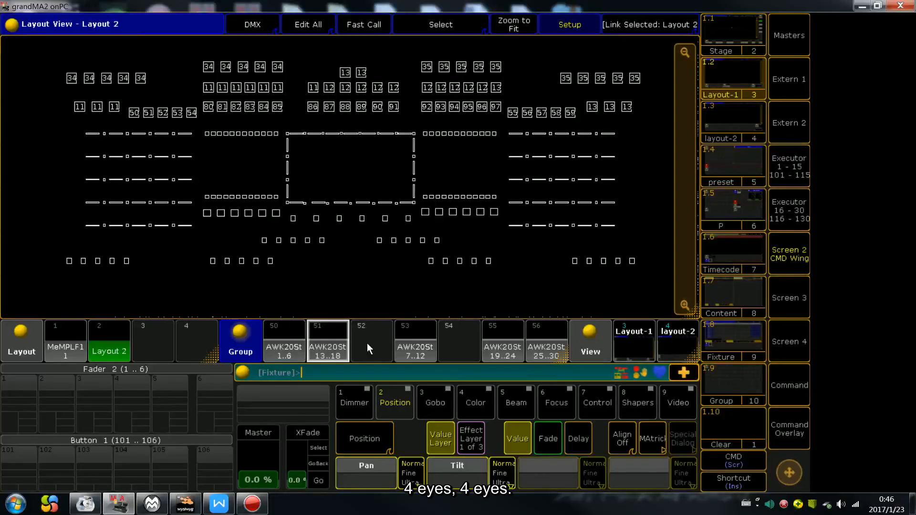
scroll(381, 344, down, 1)
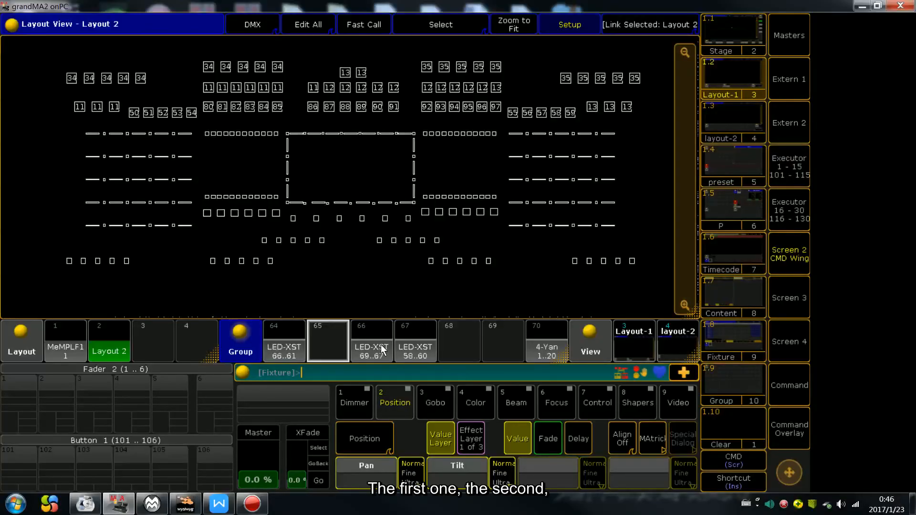
click(527, 340)
scroll(477, 357, down, 1)
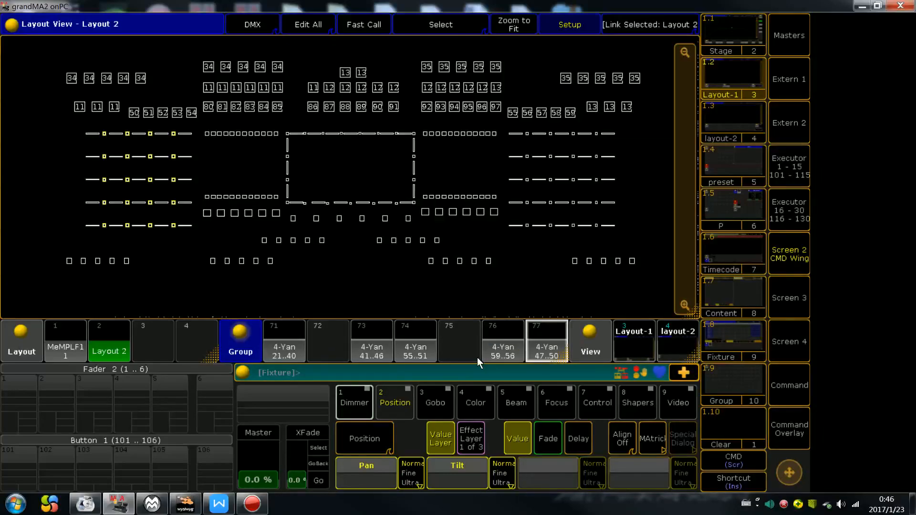
click(385, 343)
click(415, 346)
click(503, 345)
click(546, 346)
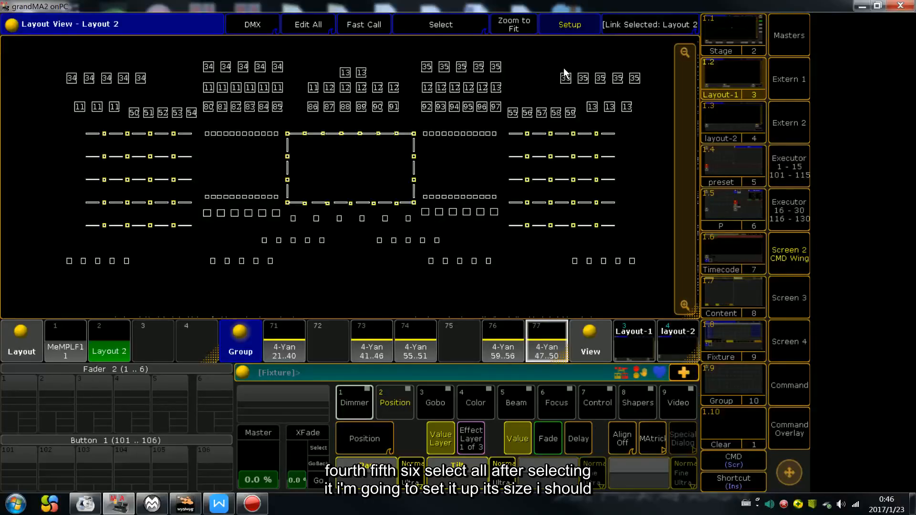
- Return to the layout's size settings and set the overall size of the selected 4-Yan fixtures to 0.8
click(572, 30)
click(665, 442)
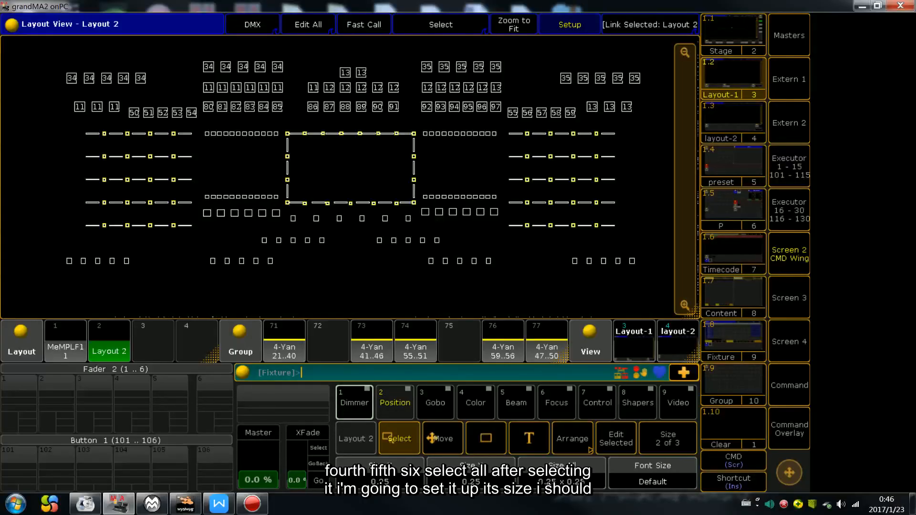
click(561, 477)
click(163, 273)
click(195, 273)
click(195, 176)
click(348, 276)
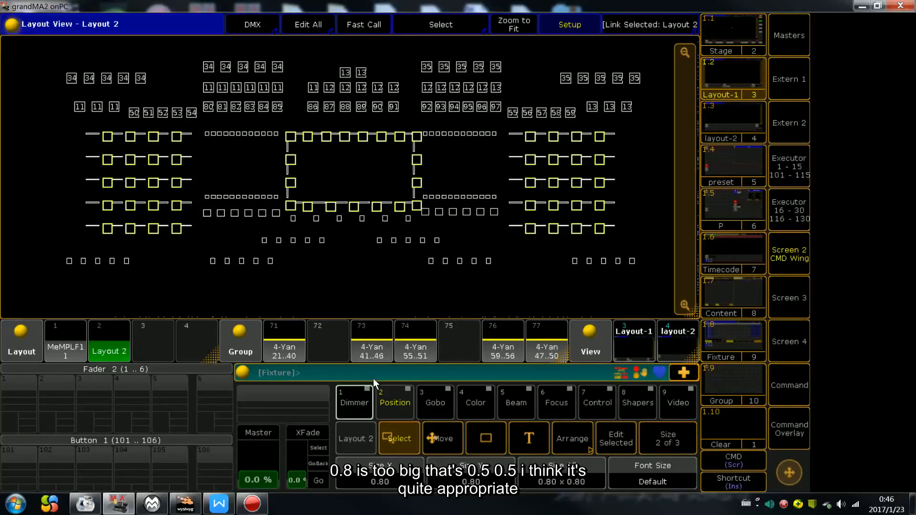
- Reduce the overall size of the selected 4-Yan fixtures to 0.5
click(586, 473)
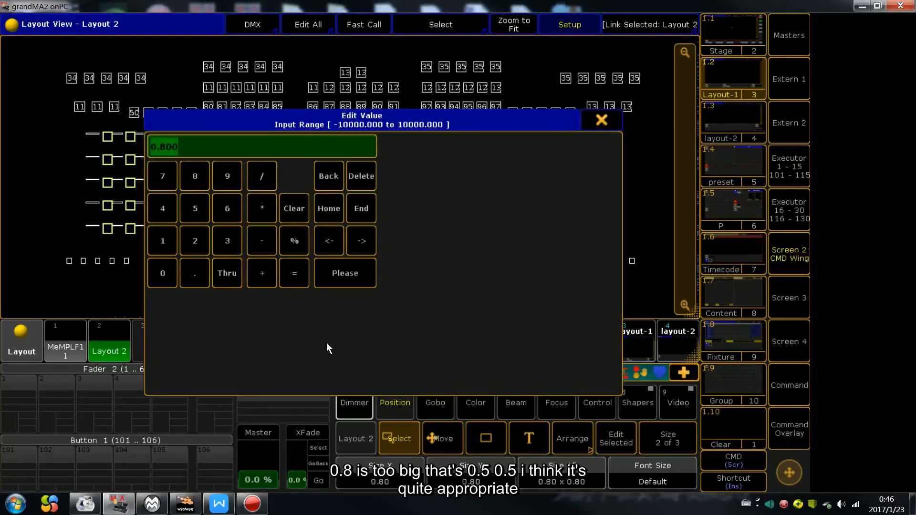
click(162, 273)
click(194, 273)
click(195, 208)
click(338, 274)
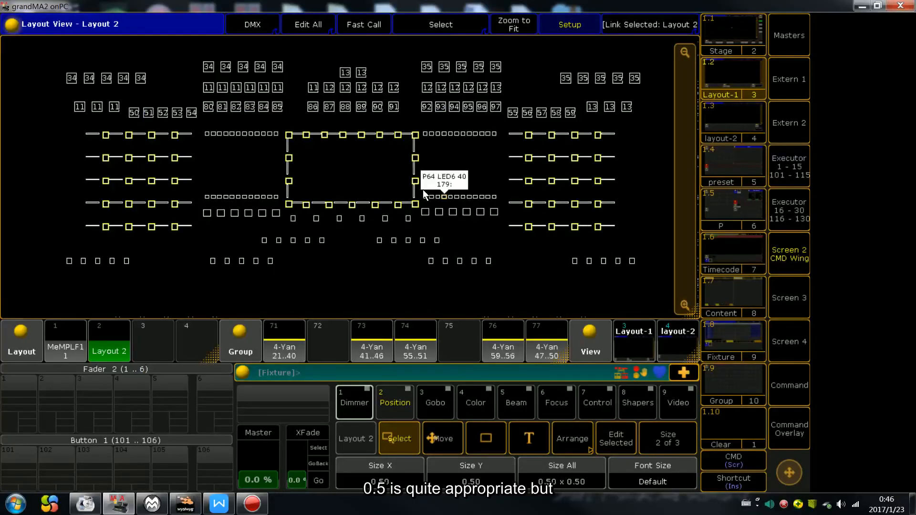
- Clear the selection and nudge the 4-Yan 21..40 group left and up to Move X 21.10, Move Y 3.62
click(342, 152)
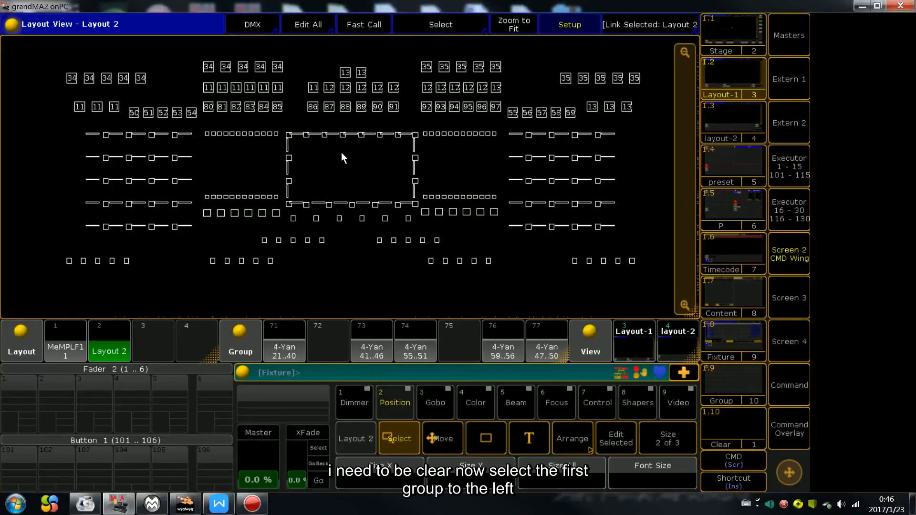
click(286, 337)
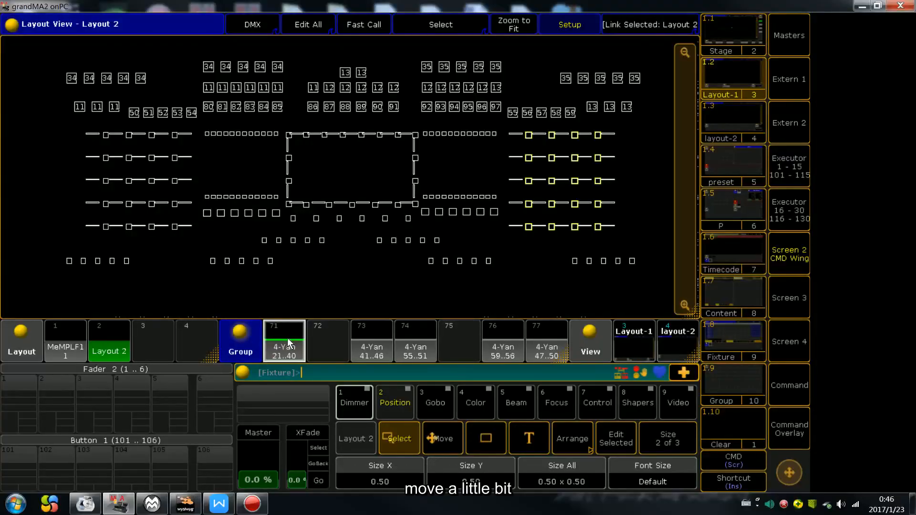
click(670, 441)
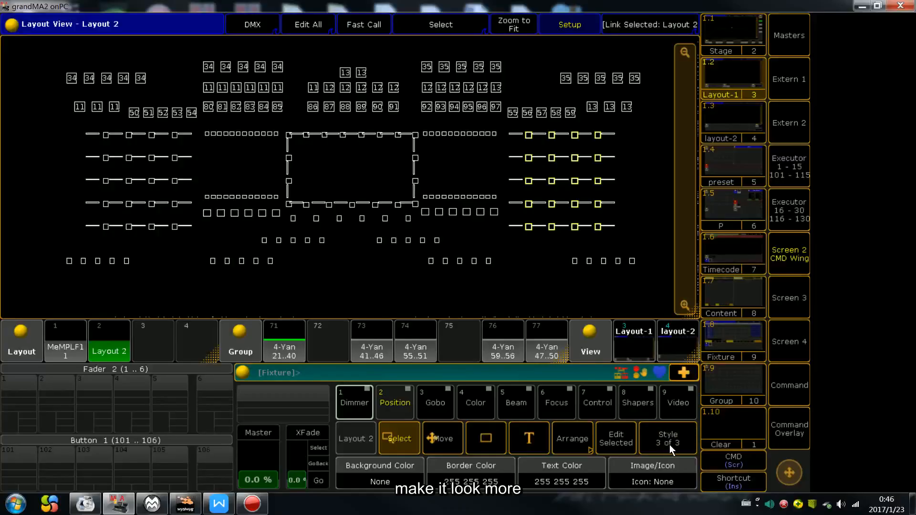
click(669, 445)
scroll(669, 444, down, 2)
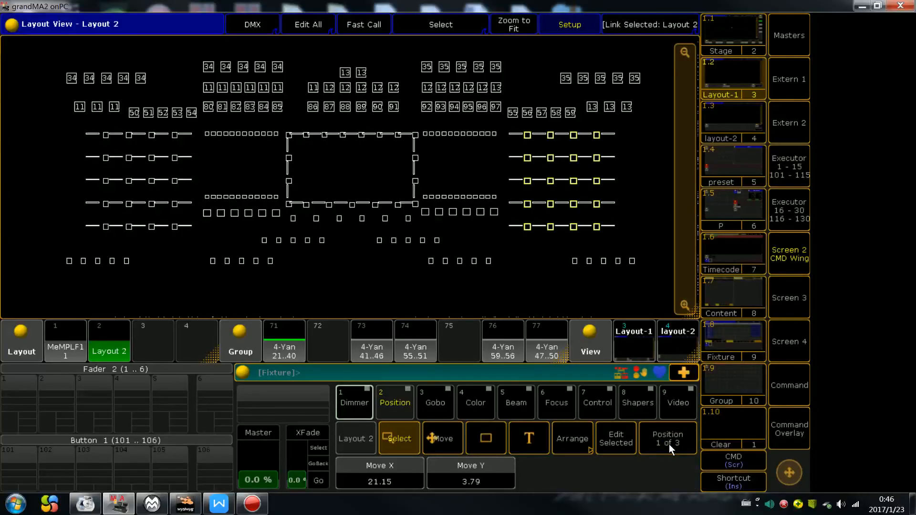
scroll(669, 444, down, 1)
scroll(669, 444, down, 3)
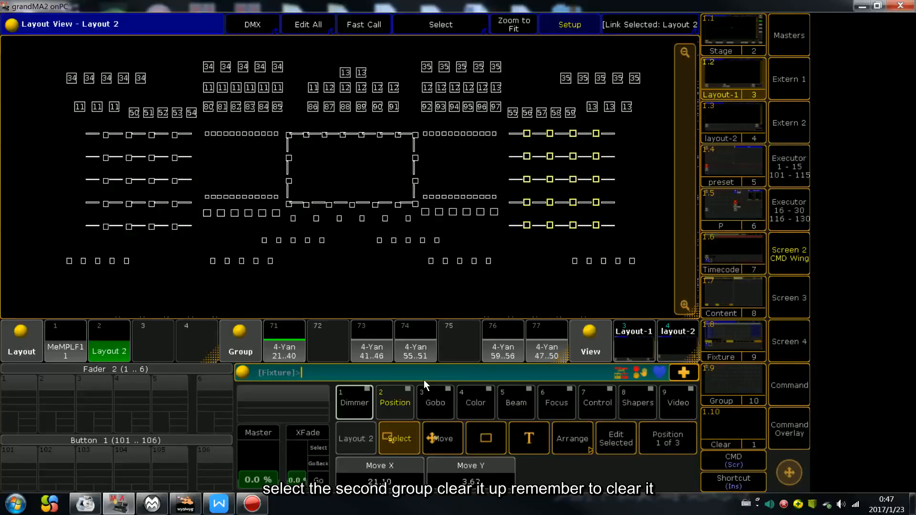
- Select only the 4-Yan 41..46 group, nudge it to Move X 3.77, Move Y -4.34, and clear the selection
click(378, 351)
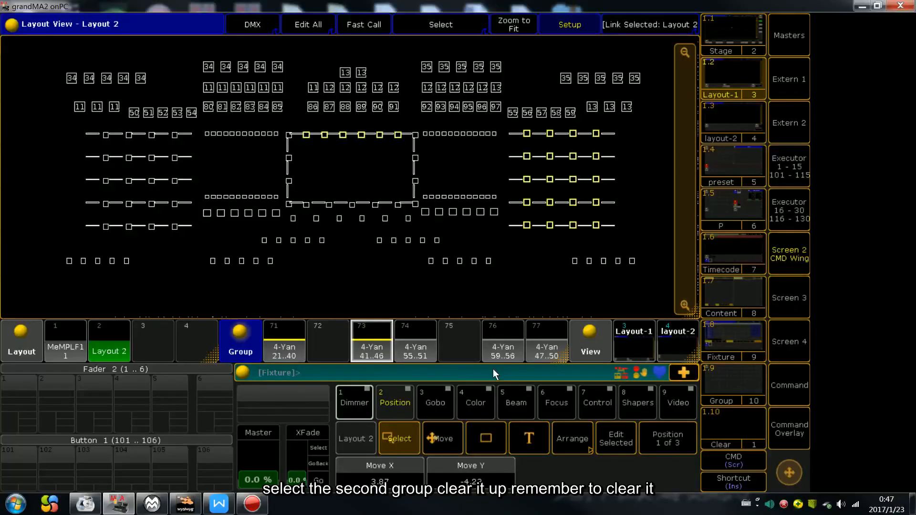
key(BackSpace)
click(364, 343)
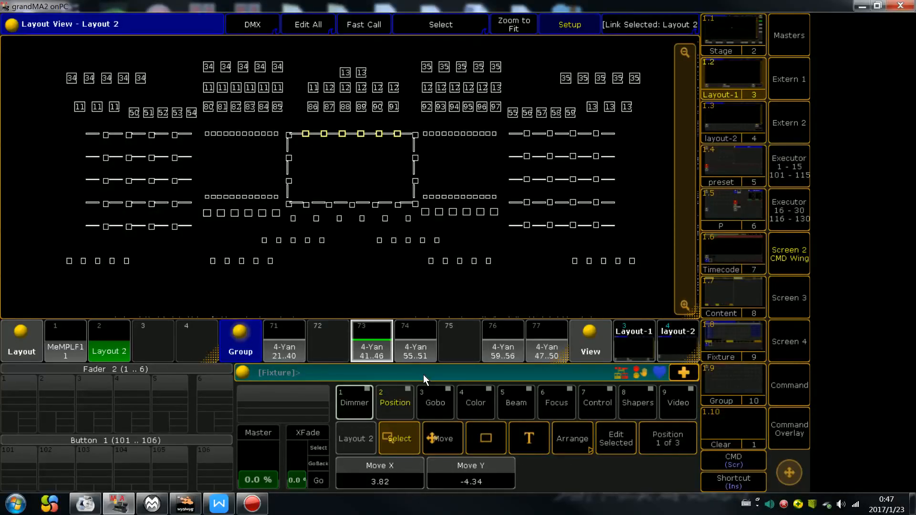
key(Escape)
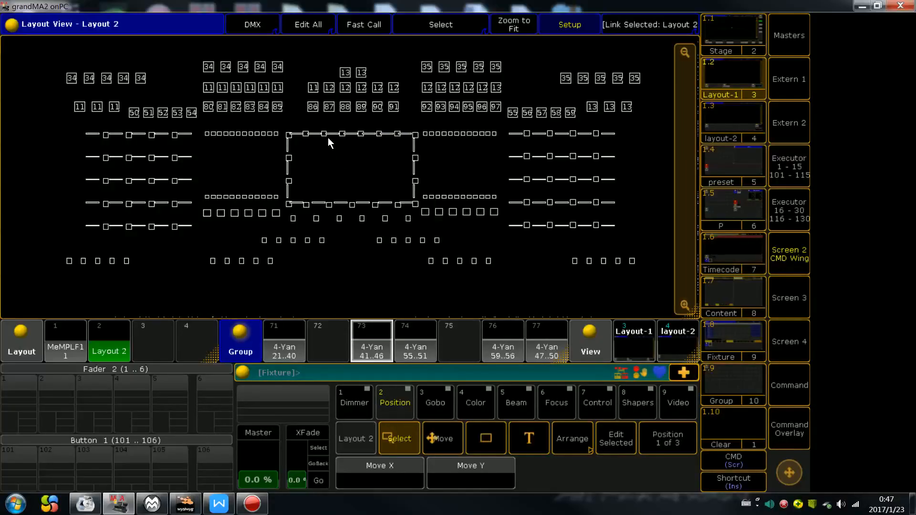
click(377, 336)
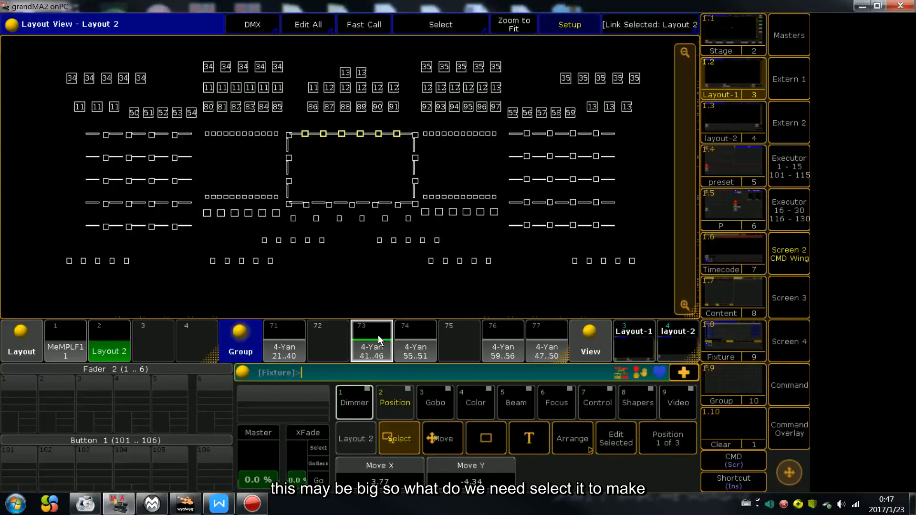
key(Escape)
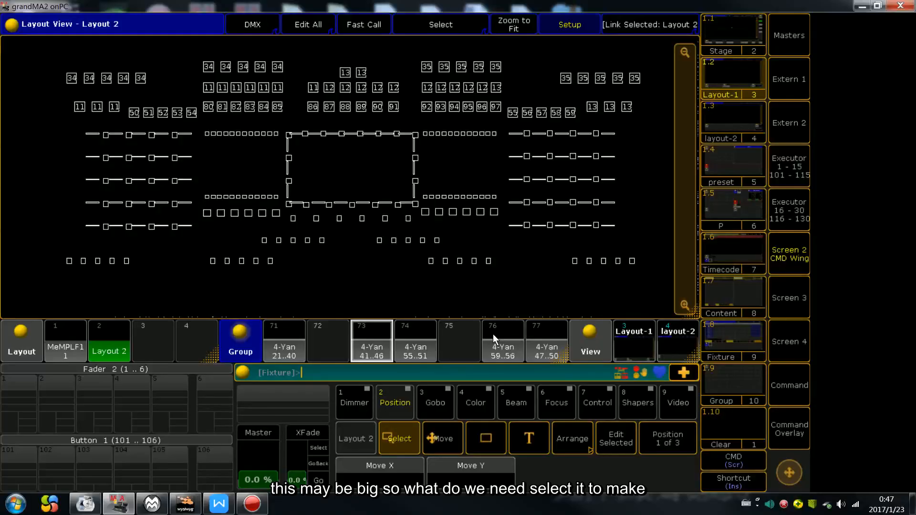
- Set the overall size of the 4-Yan 41..46 group to 0.4, return to the position settings and clear the selection
click(375, 339)
click(668, 442)
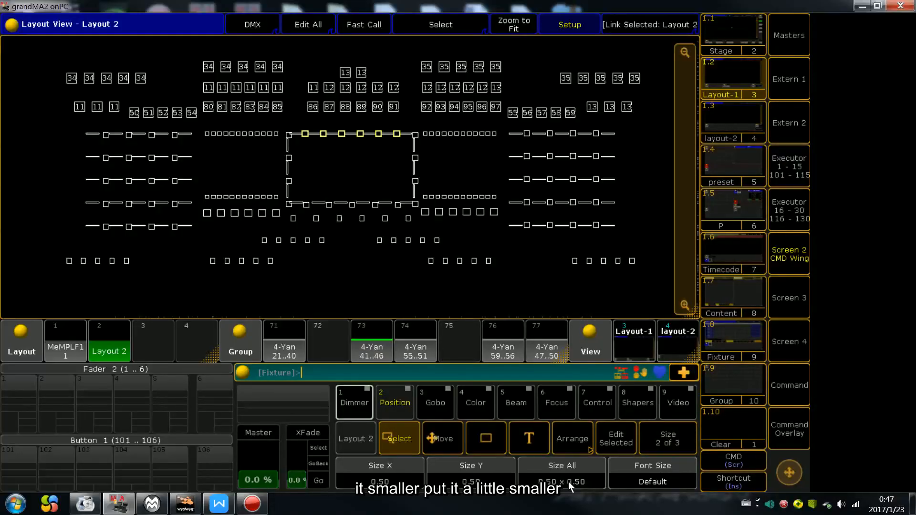
scroll(568, 482, down, 8)
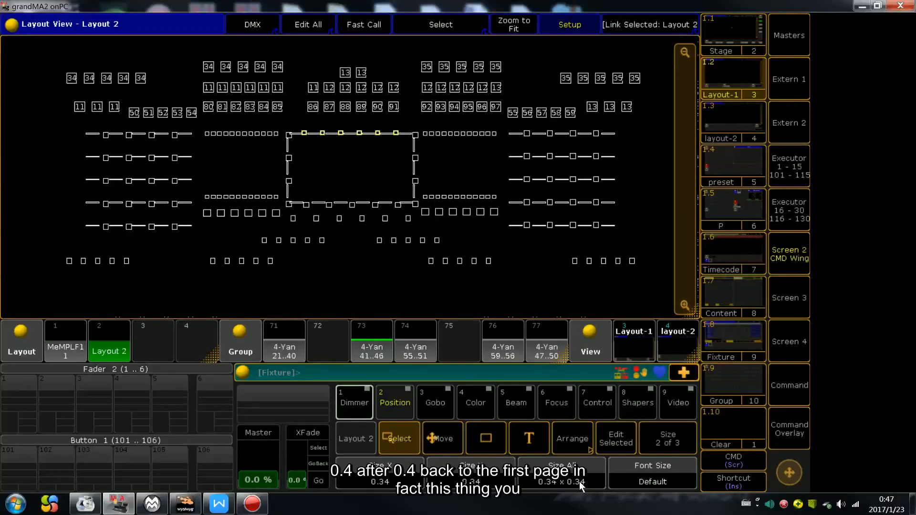
click(579, 482)
key(BackSpace)
text(0.4)
key(Return)
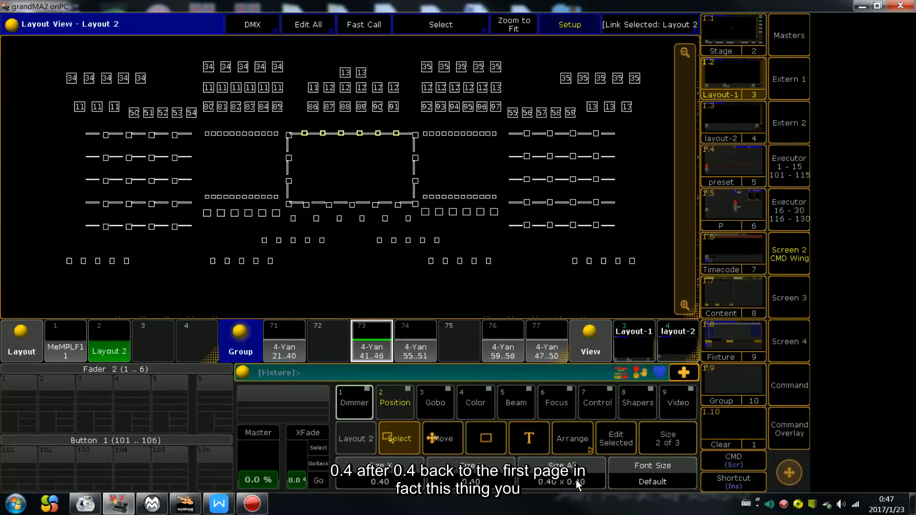
click(672, 438)
click(672, 438)
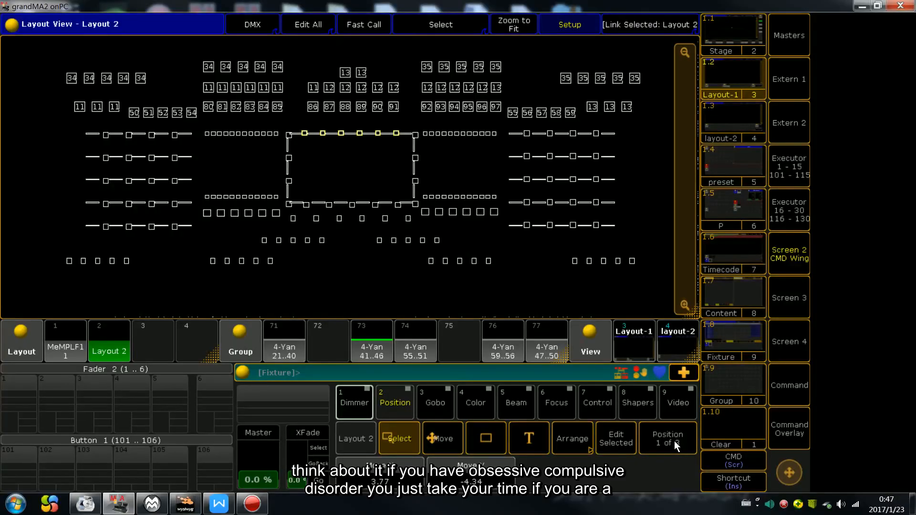
key(Escape)
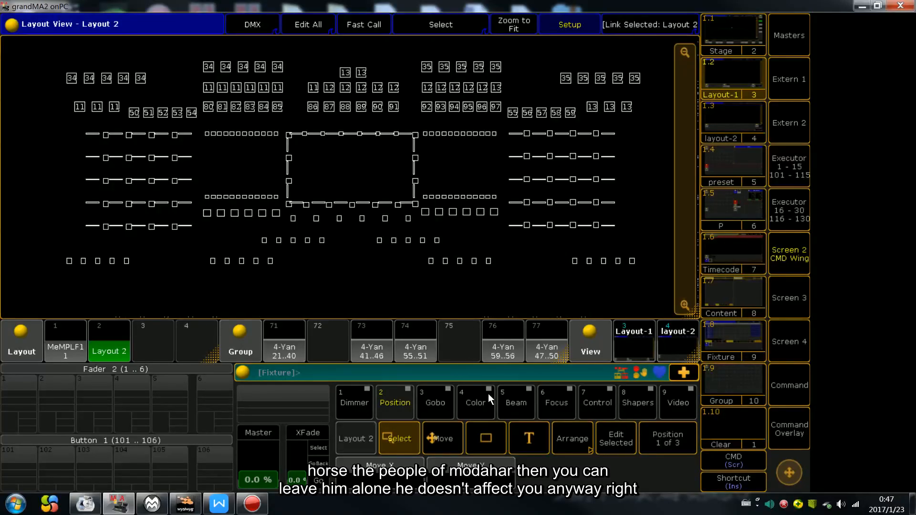
- Nudge the 4-Yan 55..51 group to Move X 3.82, Move Y 1.66, and set its overall size to 0.4
click(415, 345)
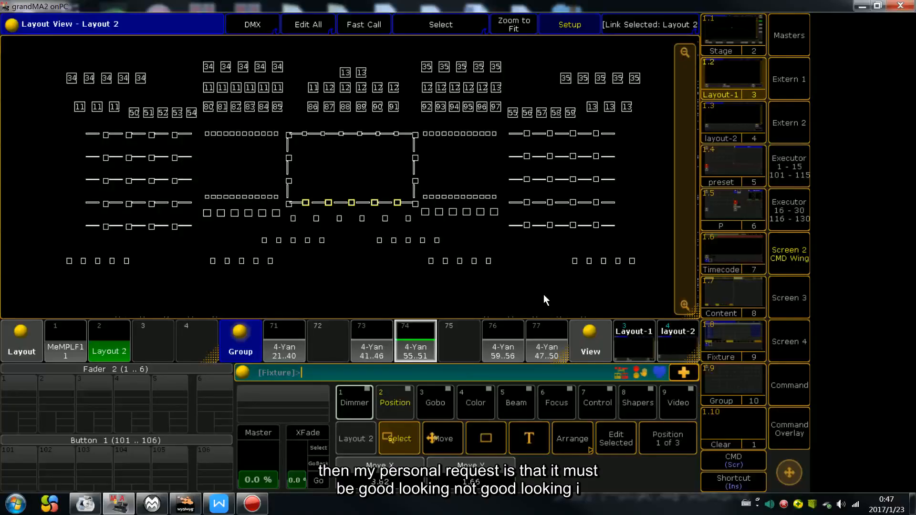
click(656, 435)
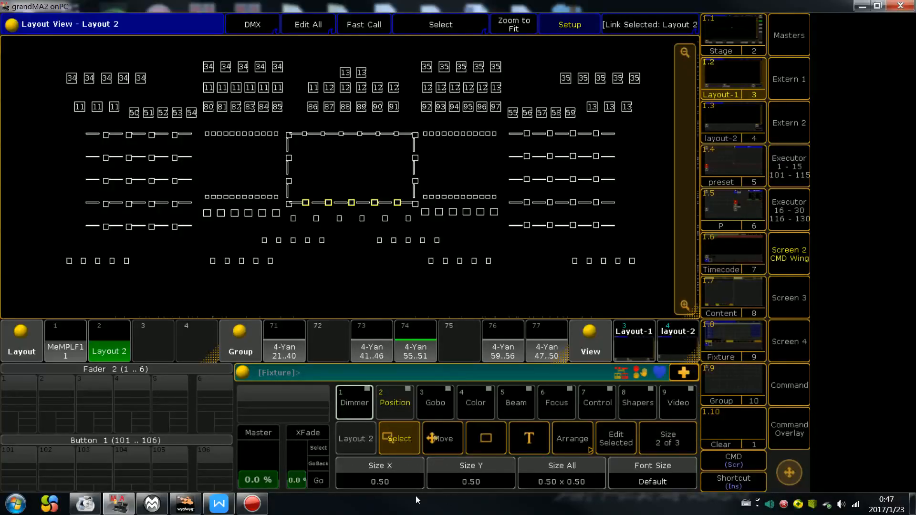
click(534, 477)
text(.4)
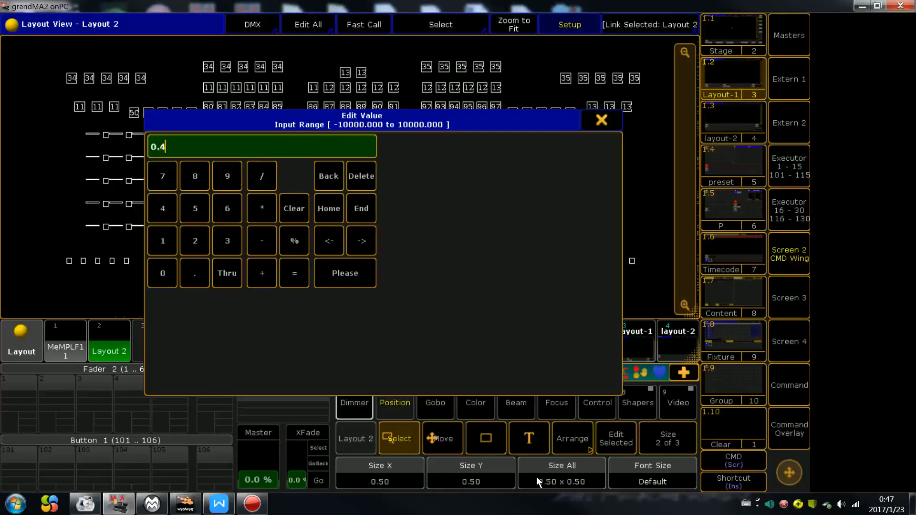
key(Return)
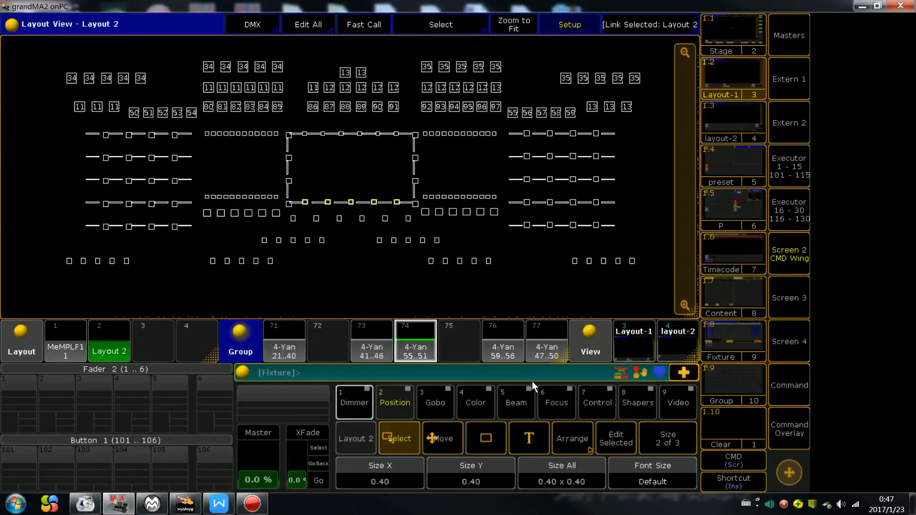
click(690, 442)
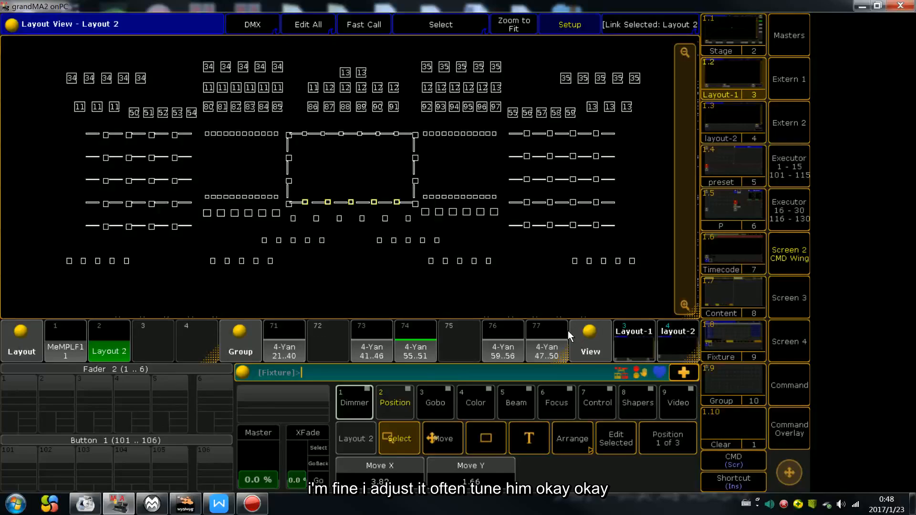
key(Escape)
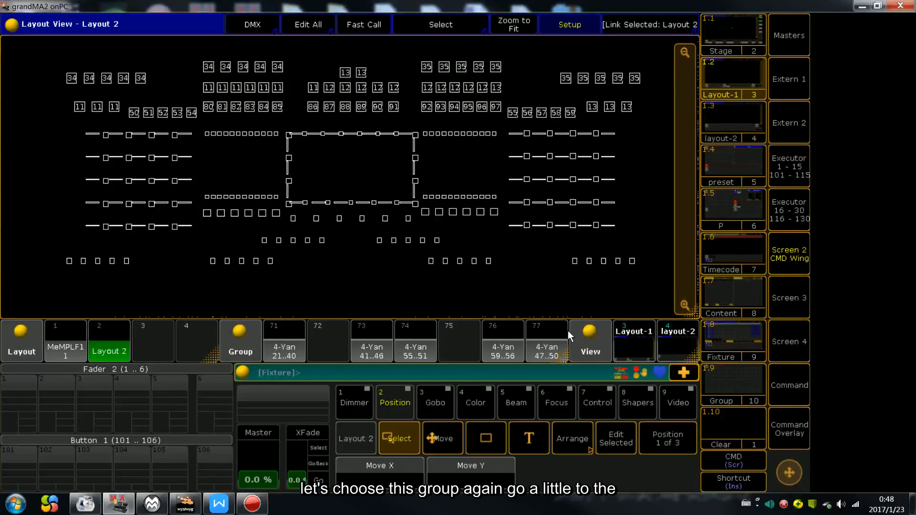
- Nudge the 4-Yan 59..56 group slightly left, add the 47..50 group and set both groups' overall size to 0.4
click(494, 344)
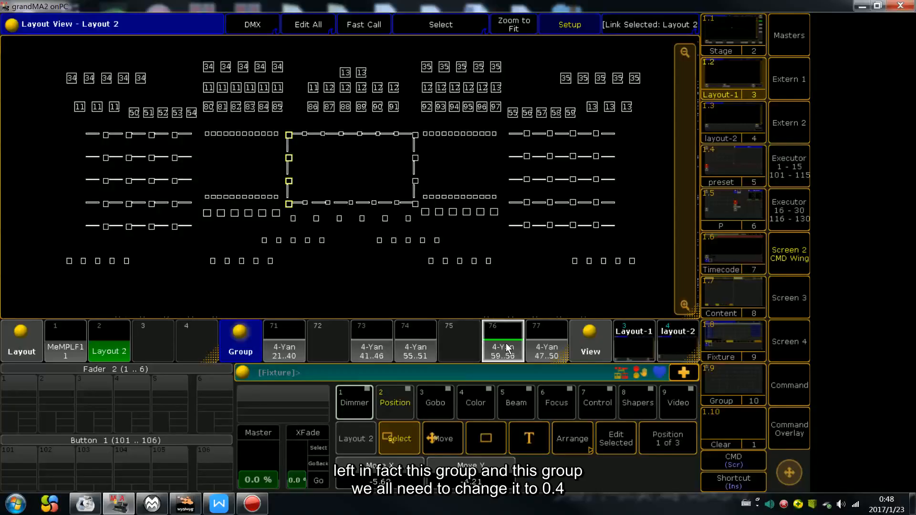
click(541, 342)
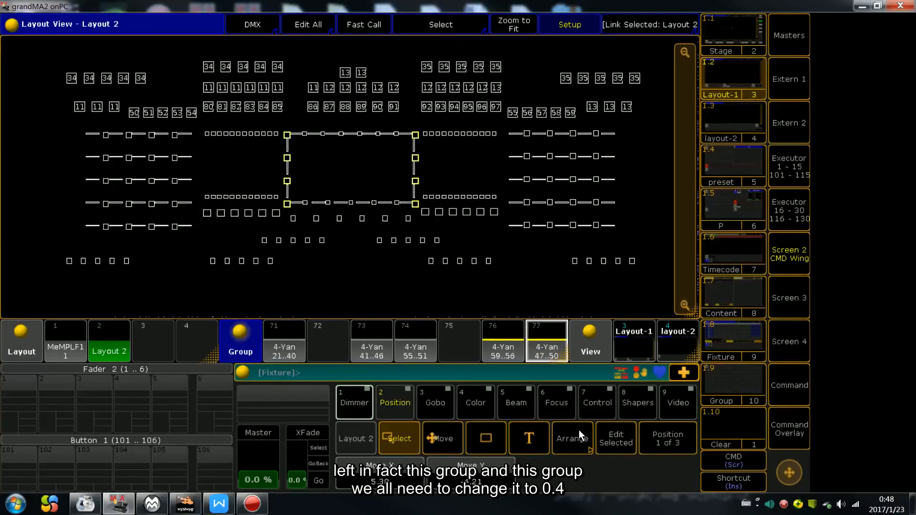
click(655, 439)
click(578, 471)
text(0.4)
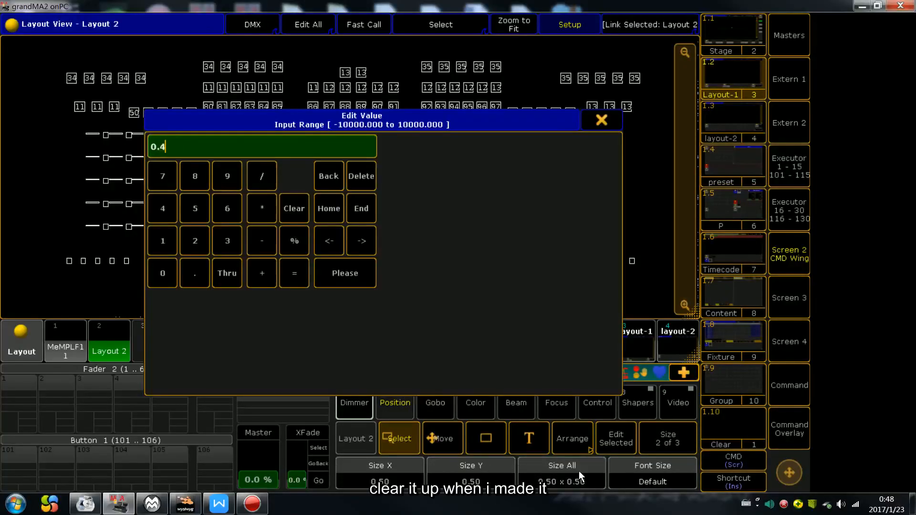
key(Return)
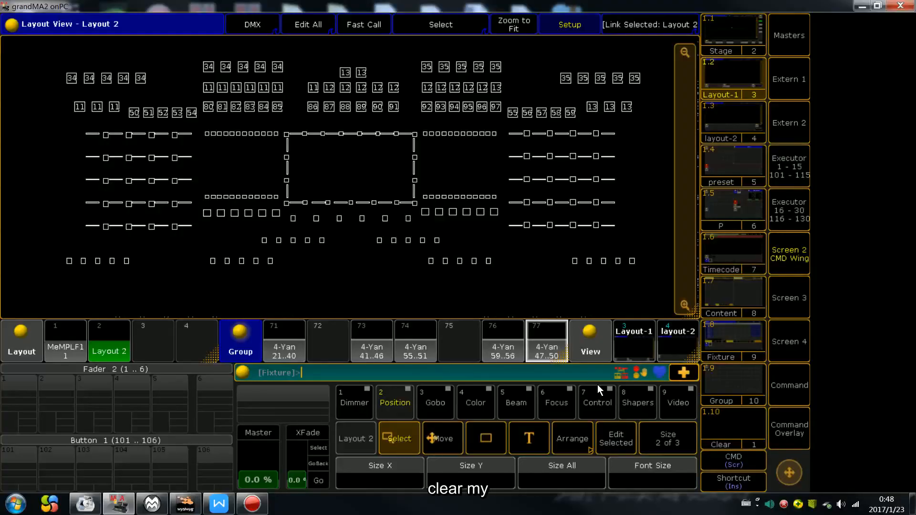
click(519, 339)
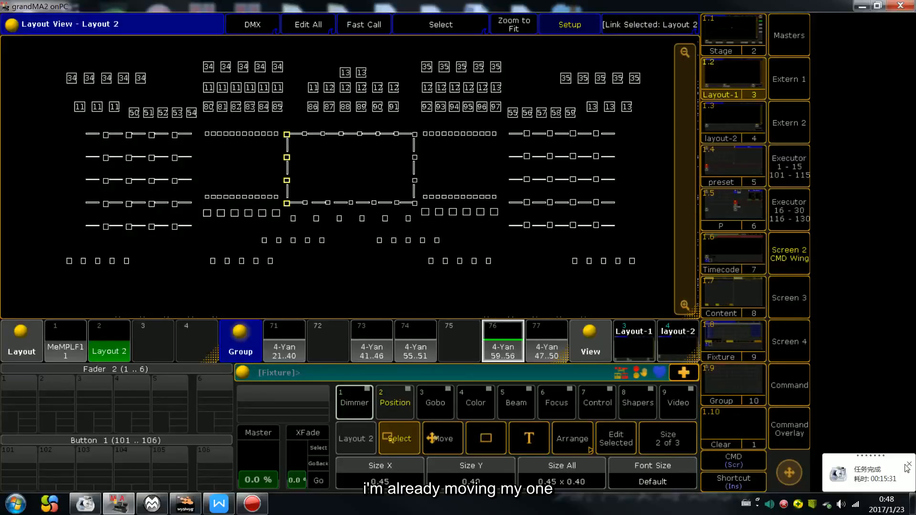
click(537, 340)
scroll(467, 224, down, 1)
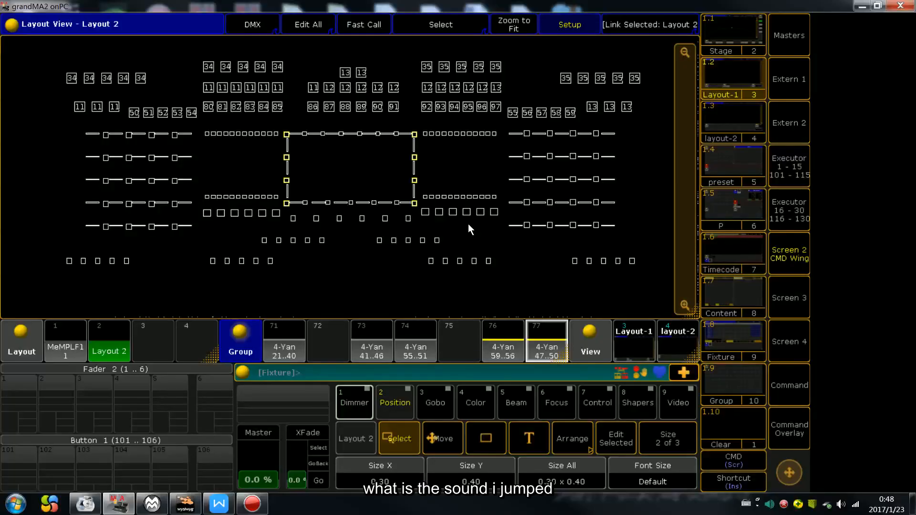
scroll(467, 224, up, 1)
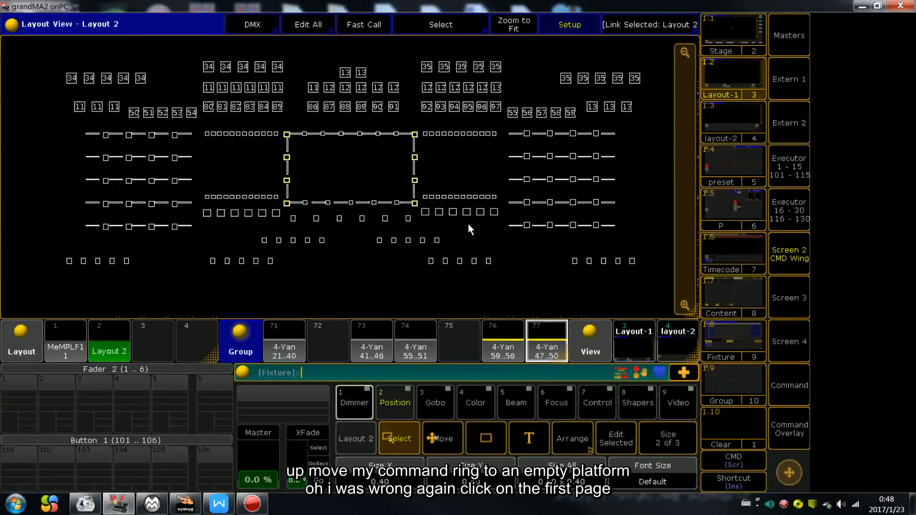
click(468, 224)
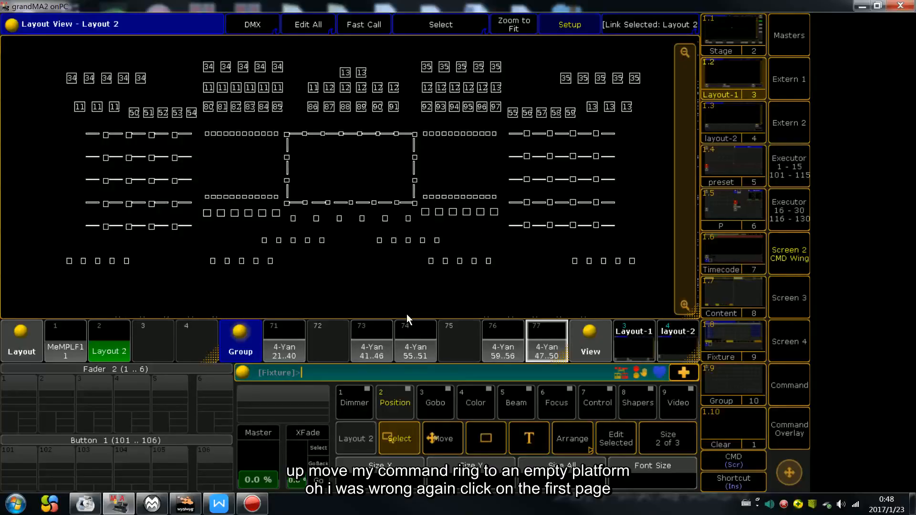
- Nudge the 4-Yan 47..50 group left to Move X 5.32 and clear the selection
click(539, 327)
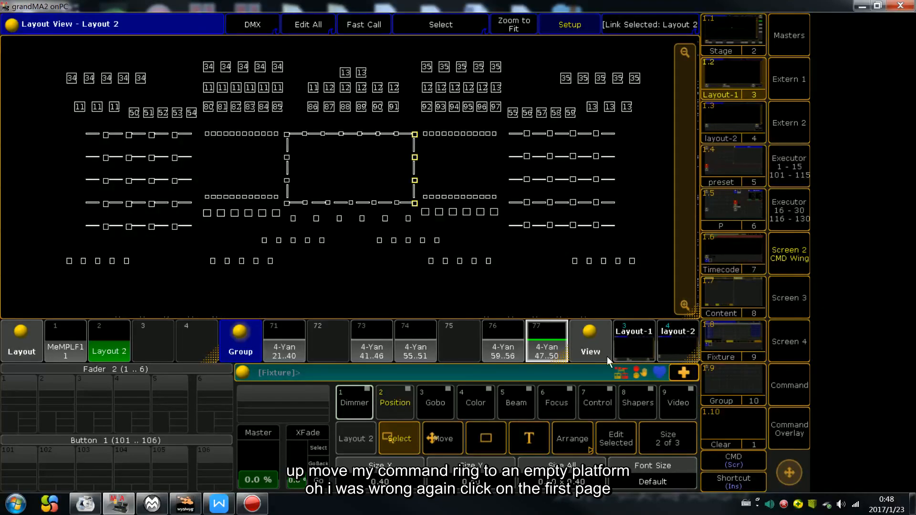
click(650, 437)
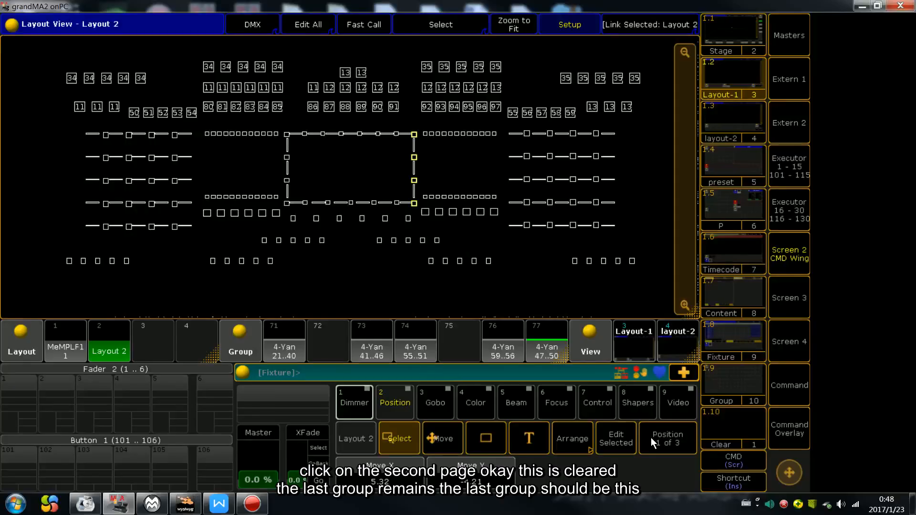
key(Escape)
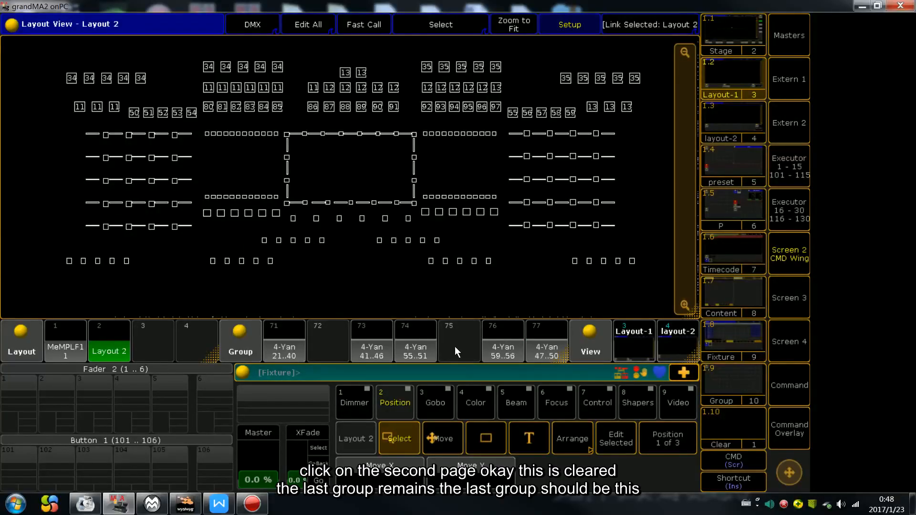
- Find the 4-Yan 1..20 group in the Group pool and nudge it left to Move X -15.66
click(290, 347)
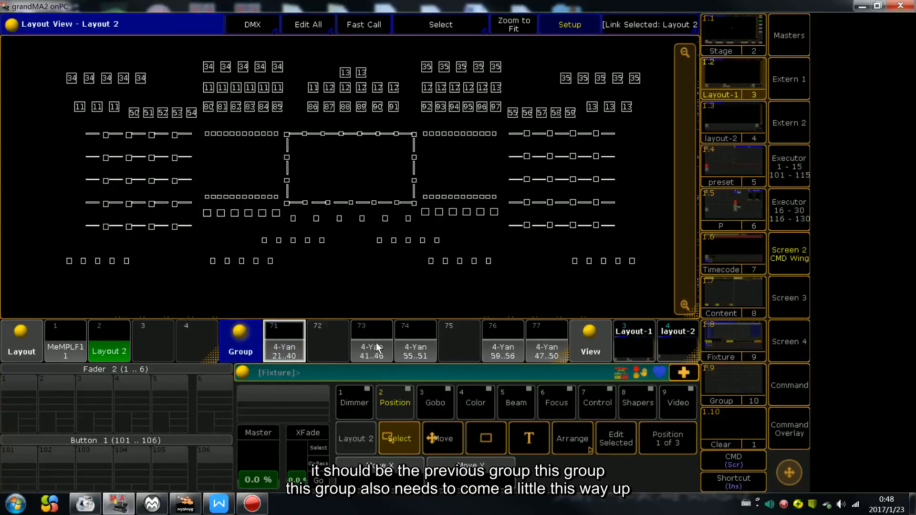
click(449, 336)
scroll(477, 342, up, 1)
click(527, 347)
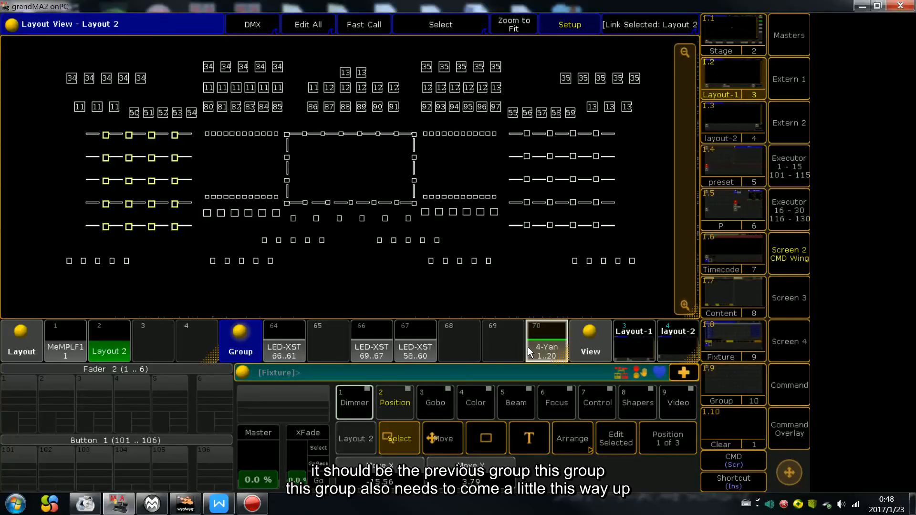
key(Left)
key(Left)
key(Left)
key(Left)
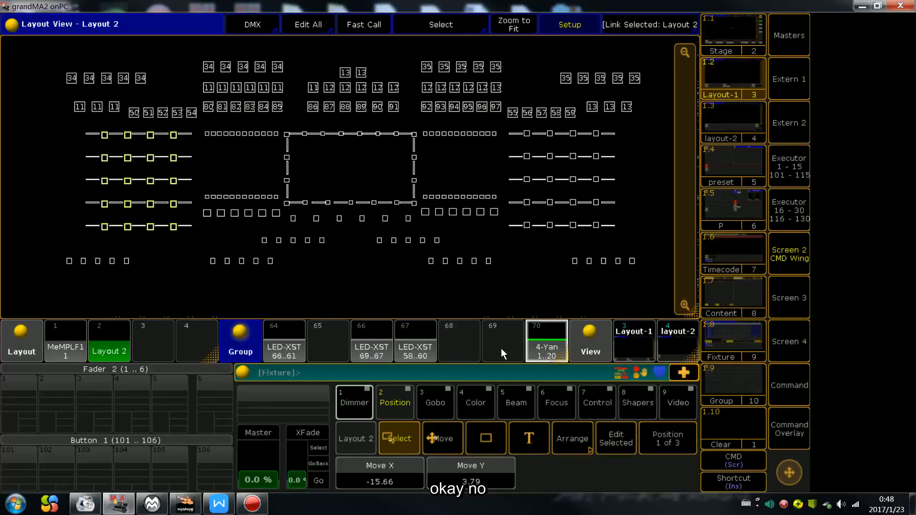
- Nudge the 4-Yan 1..20 group to Move X -15.72, Move Y 3.69 and clear the selection
key(Down)
key(Up)
key(Up)
key(Up)
key(Up)
key(Up)
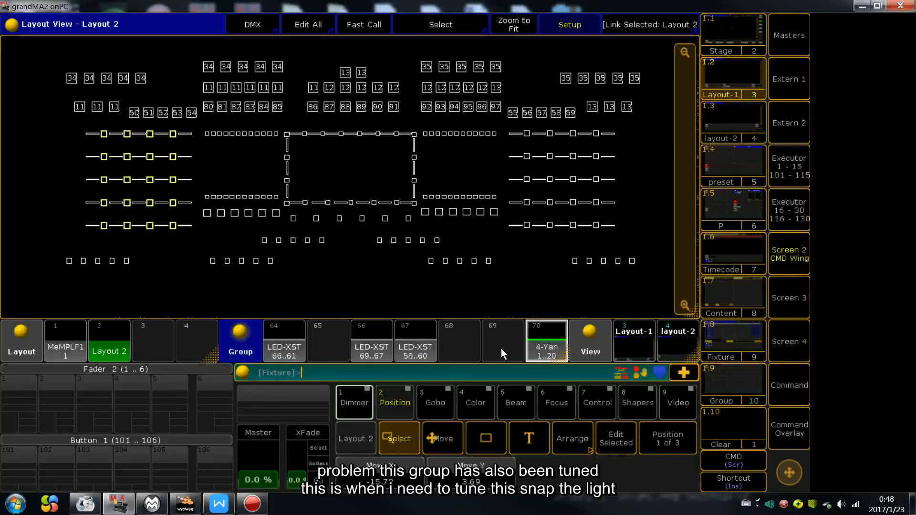
key(Escape)
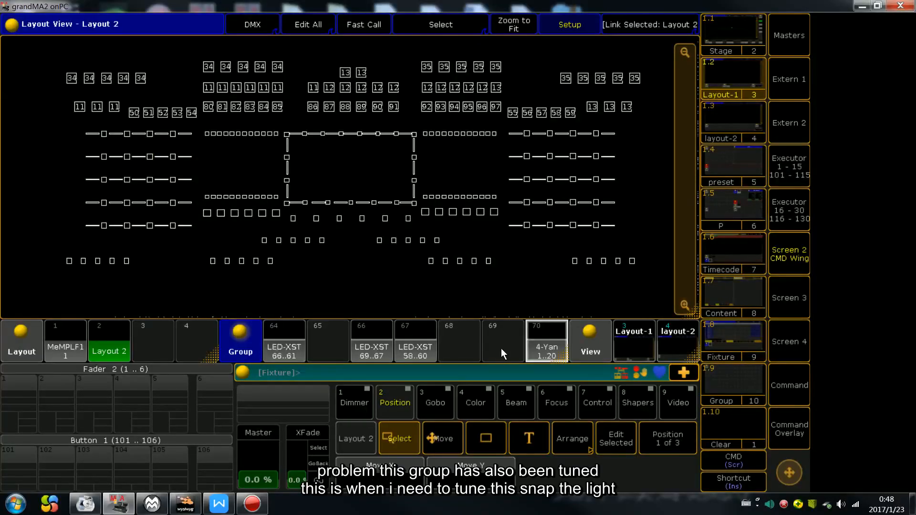
drag(421, 123, 504, 202)
drag(201, 128, 281, 203)
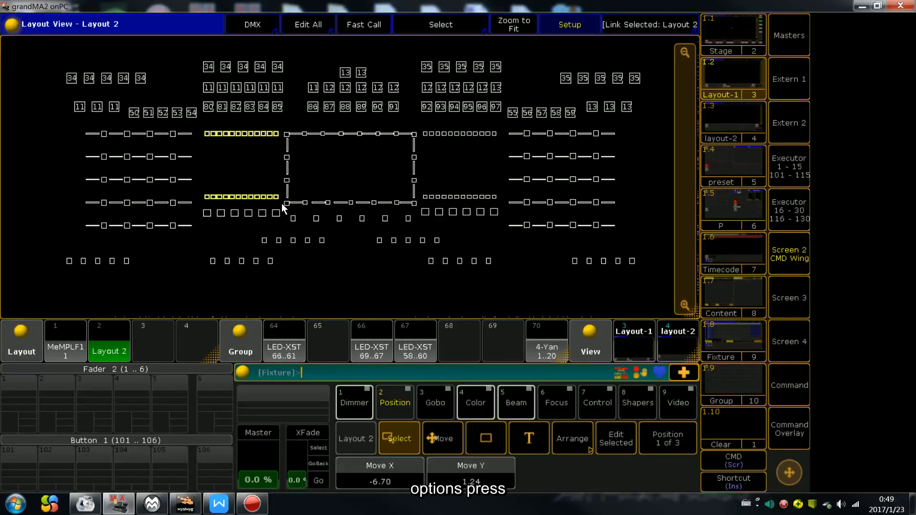
drag(427, 128, 501, 201)
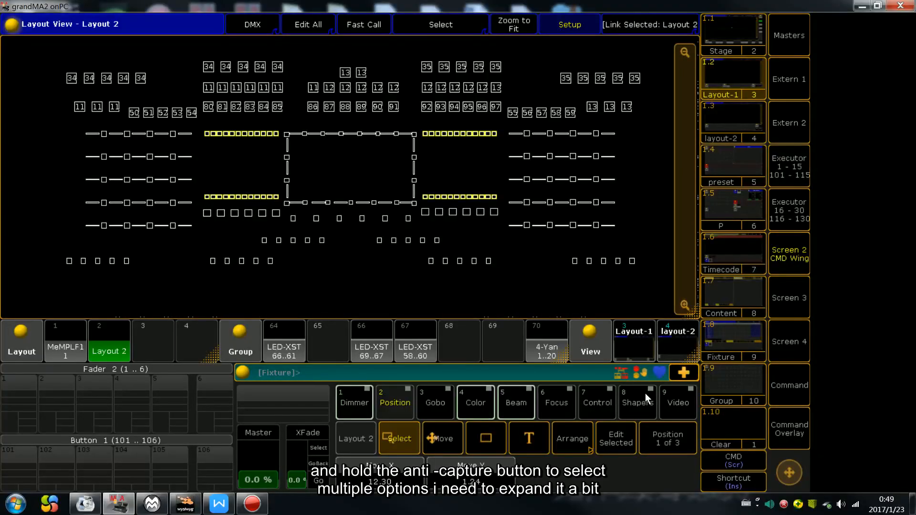
click(580, 442)
click(567, 442)
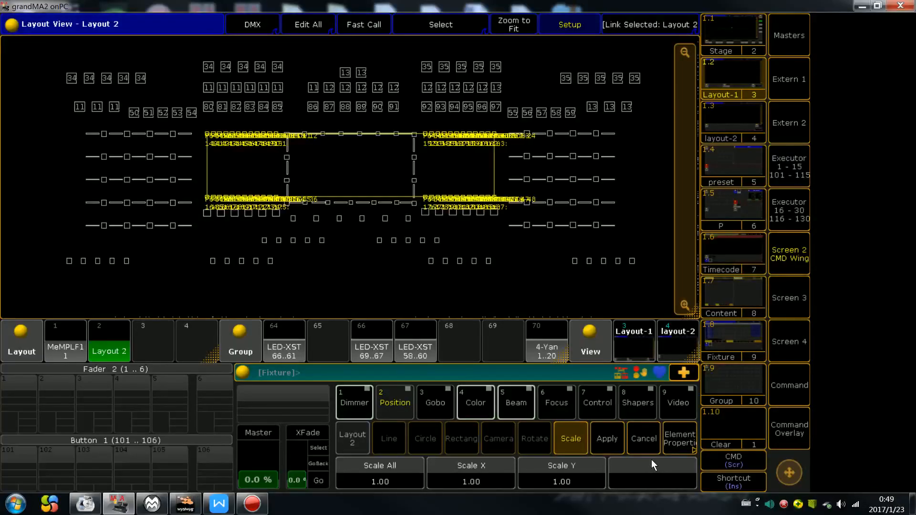
scroll(652, 465, up, 1)
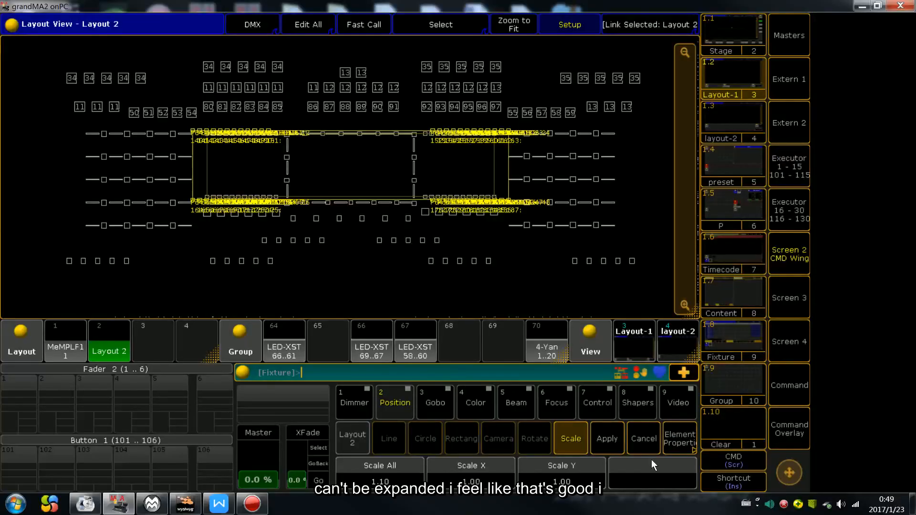
click(644, 440)
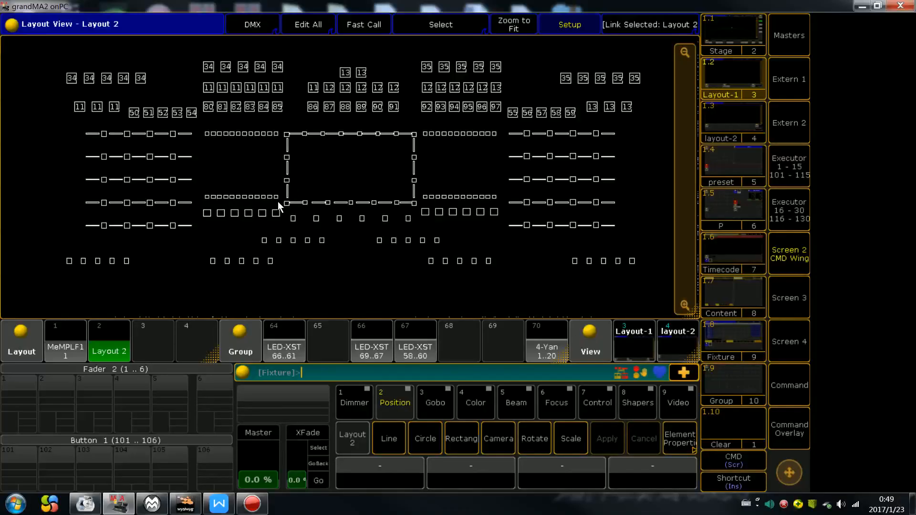
- Select the small-fixture rows on both sides of the central truss frame, set their overall size to 0.4 and clear the selection
drag(198, 124, 284, 206)
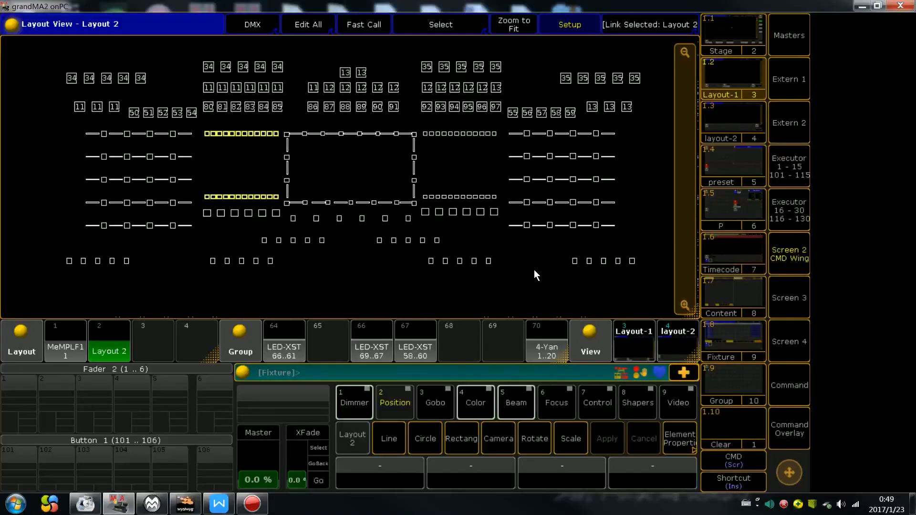
drag(419, 124, 502, 202)
click(672, 437)
click(671, 445)
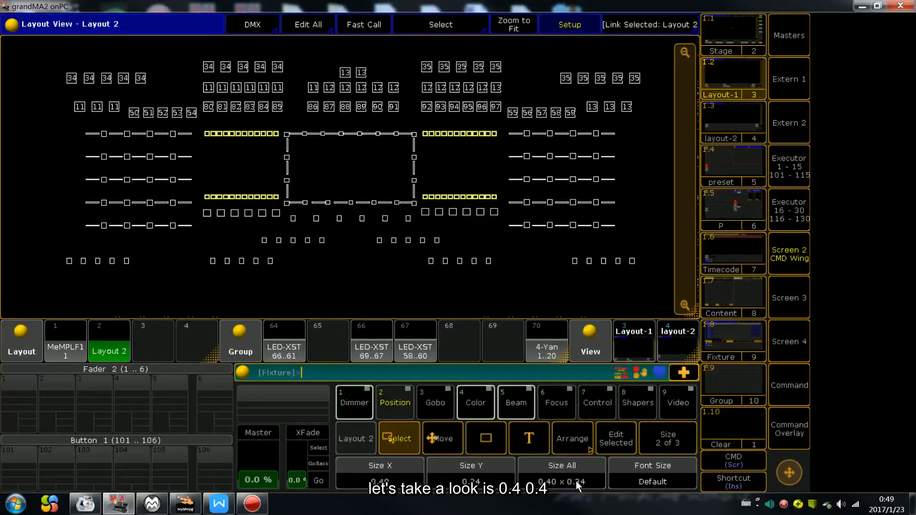
click(570, 481)
click(160, 272)
click(191, 273)
click(174, 208)
click(336, 273)
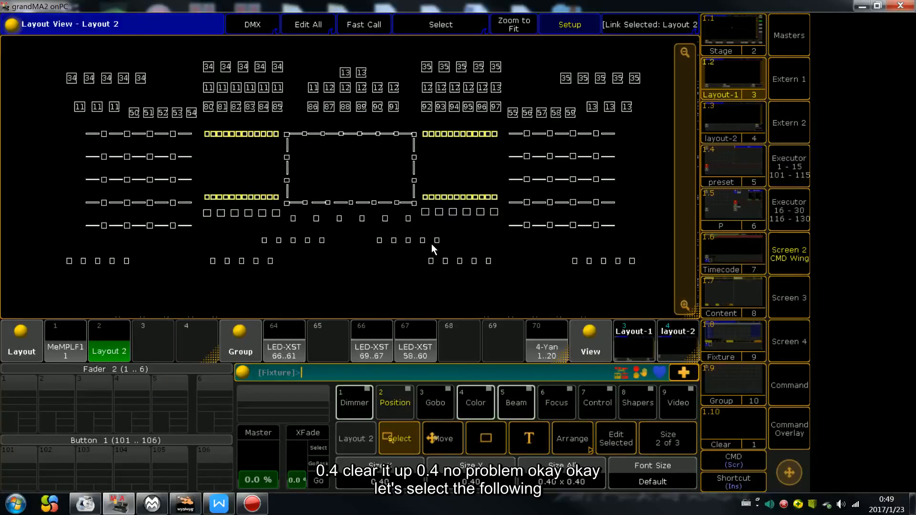
click(480, 299)
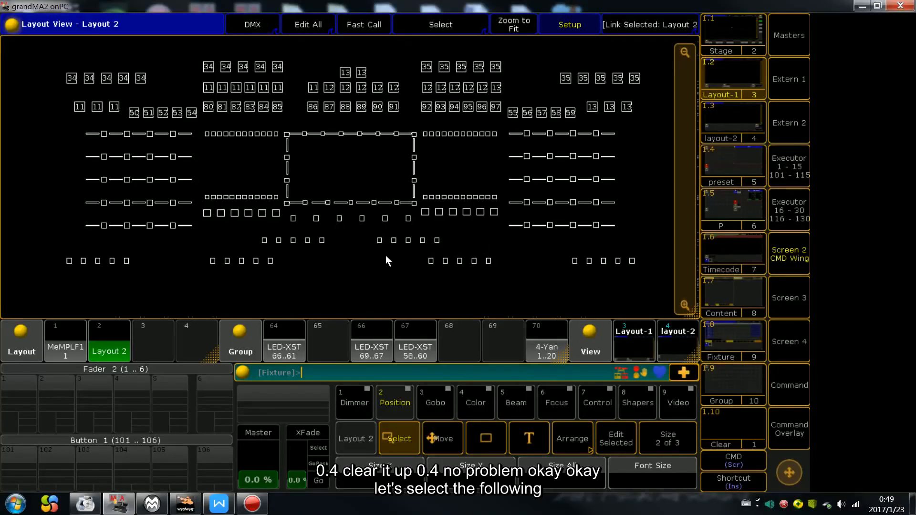
- Set the overall size of the two lowest fixture rows, 30 to 49 and 60 to 69, to 1 and clear the selection
drag(42, 237, 649, 296)
click(576, 482)
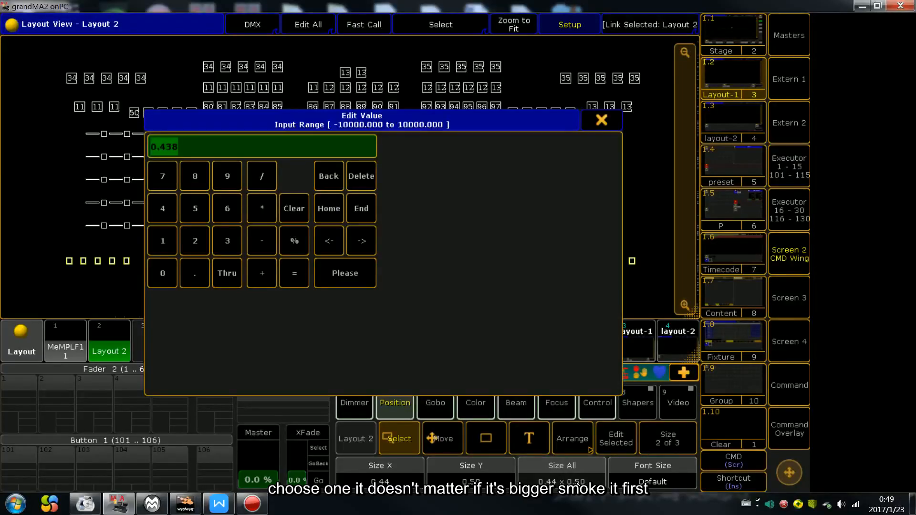
text(1)
key(Return)
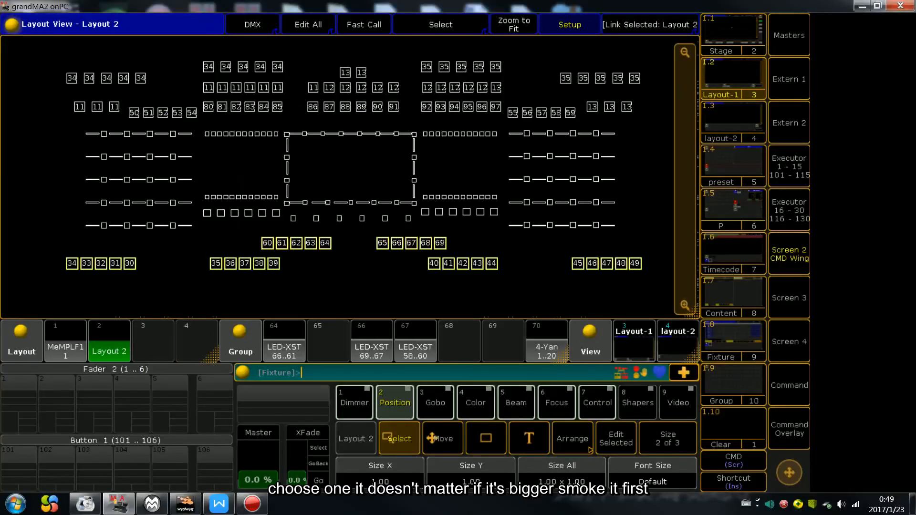
click(417, 300)
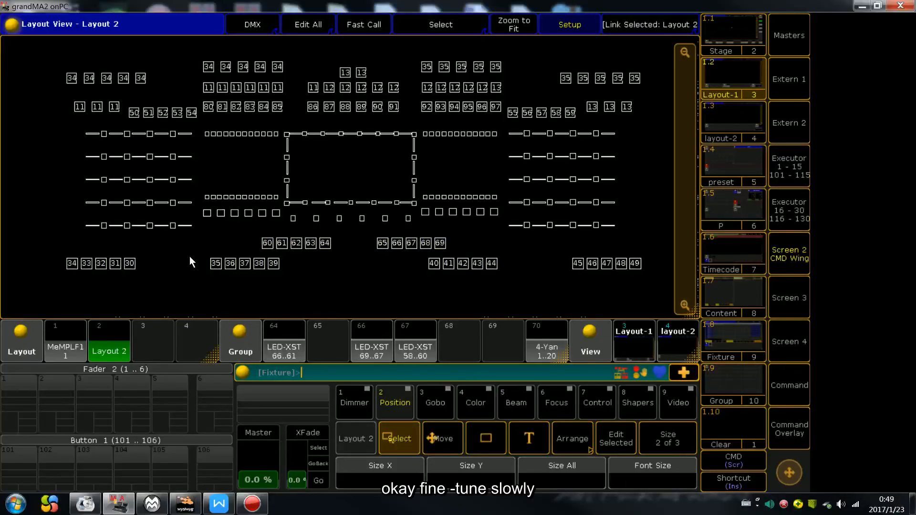
- Select the two lowest fixture rows, 30 to 49 and 60 to 69, and move them down to Move Y 8.63
drag(47, 239, 658, 293)
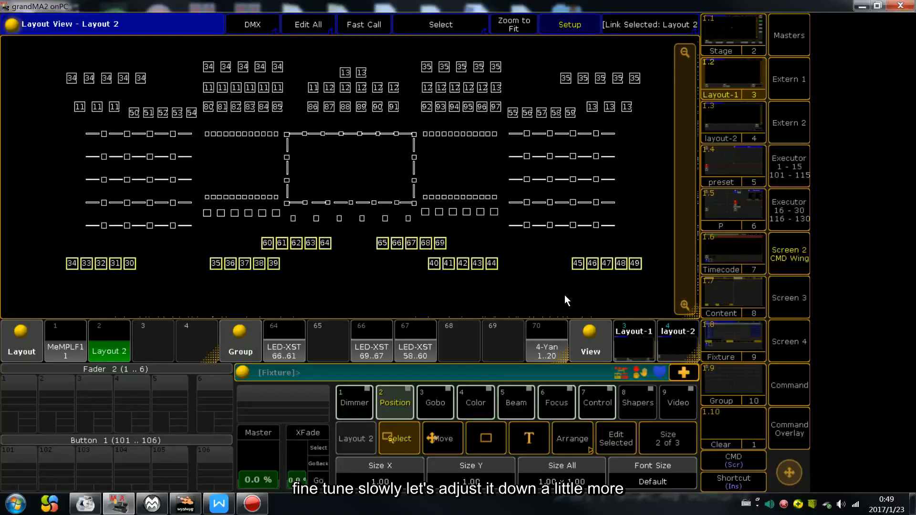
click(671, 442)
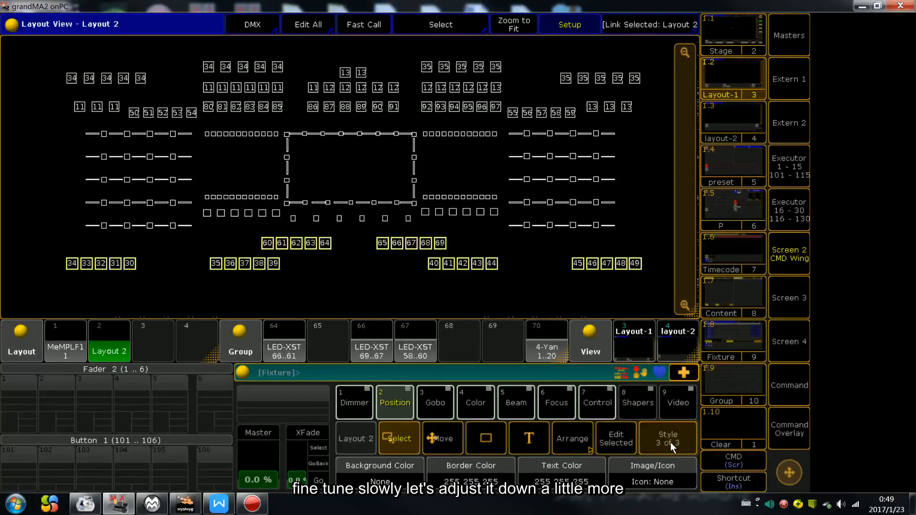
click(671, 442)
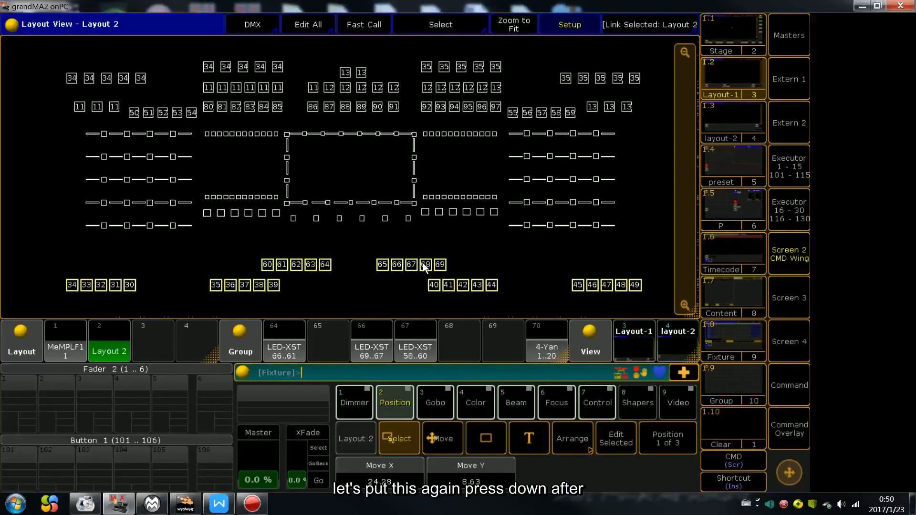
- Select the whole middle block with the truss lines and central frame and move it down to Move Y 5.15
drag(71, 127, 633, 241)
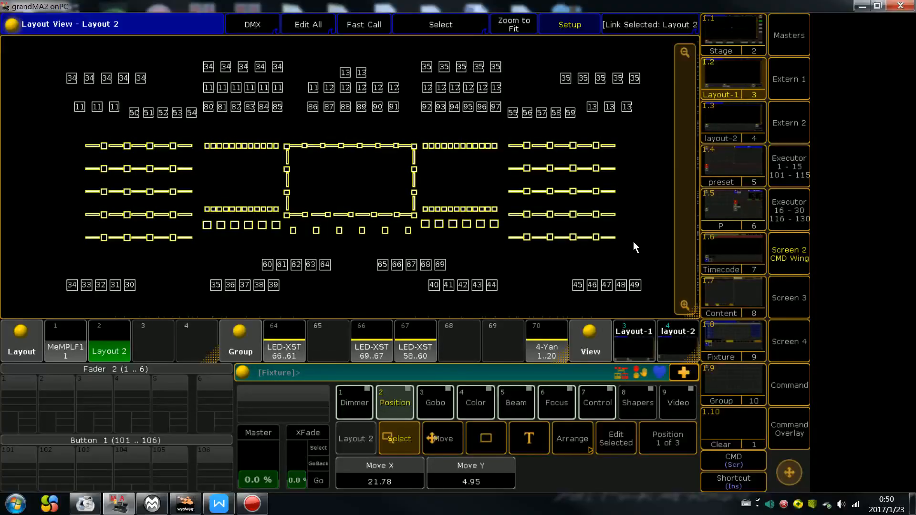
key(Down)
key(Down)
key(Down)
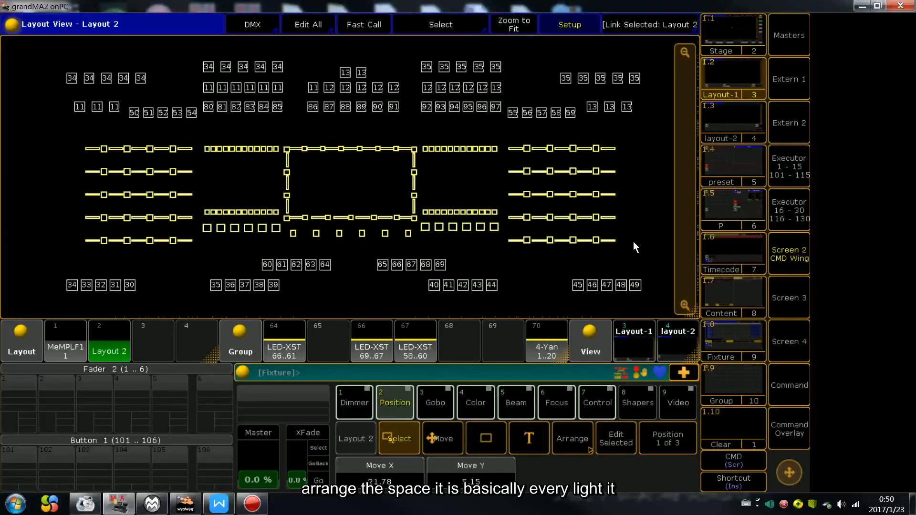
- Select the fixture row containing 50 to 59 and 80 to 97 and move it down to Move Y -5.58
drag(67, 100, 648, 127)
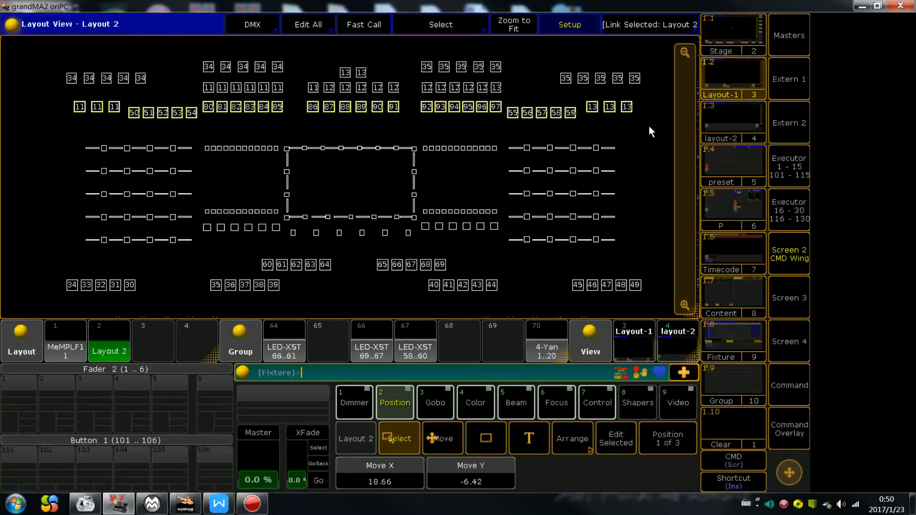
key(Down)
key(Down)
key(Down)
key(Down)
key(Down)
key(Down)
key(Down)
key(Down)
key(Down)
key(Down)
key(Down)
key(Down)
key(Down)
key(Down)
key(Down)
key(Down)
key(Up)
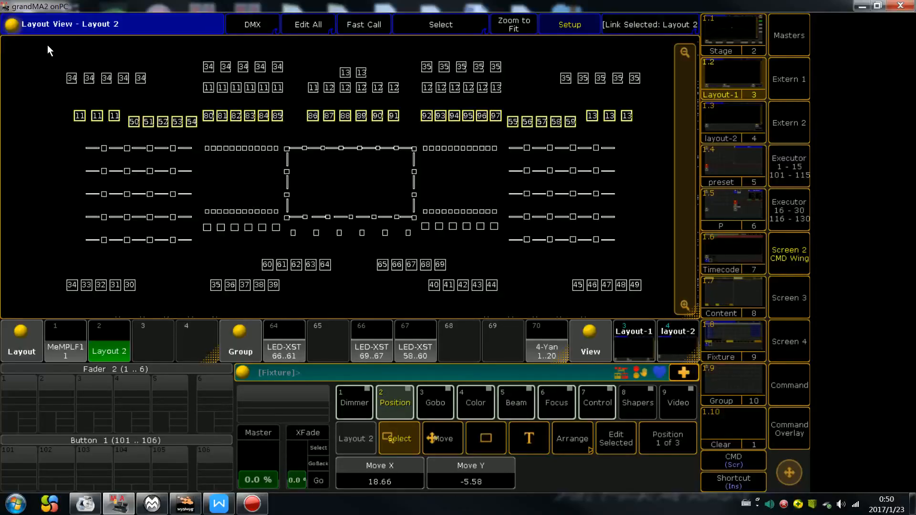
- Move the topmost row of centre fixtures up to Move Y -10.38 and clear the selection
click(192, 48)
drag(193, 50, 506, 72)
key(Up)
key(Up)
key(Up)
key(Up)
key(Up)
key(Up)
key(Up)
key(Up)
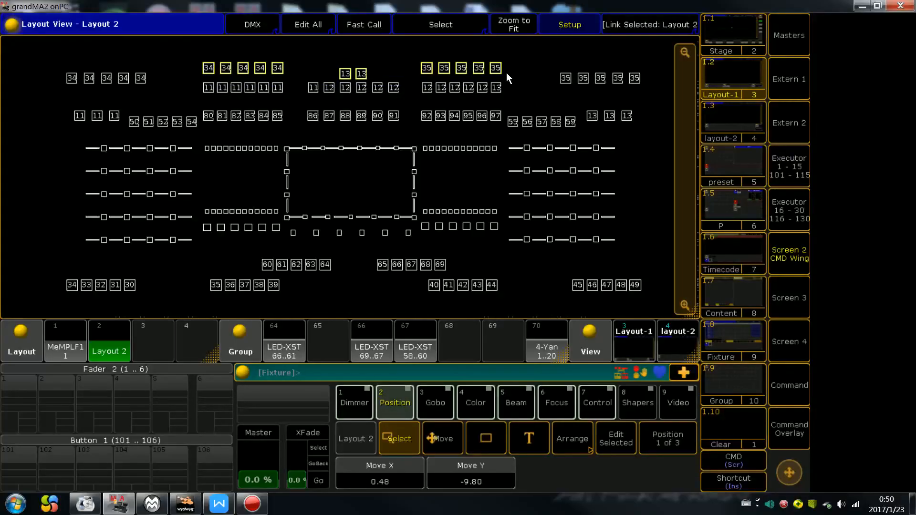
key(Up)
key(Up)
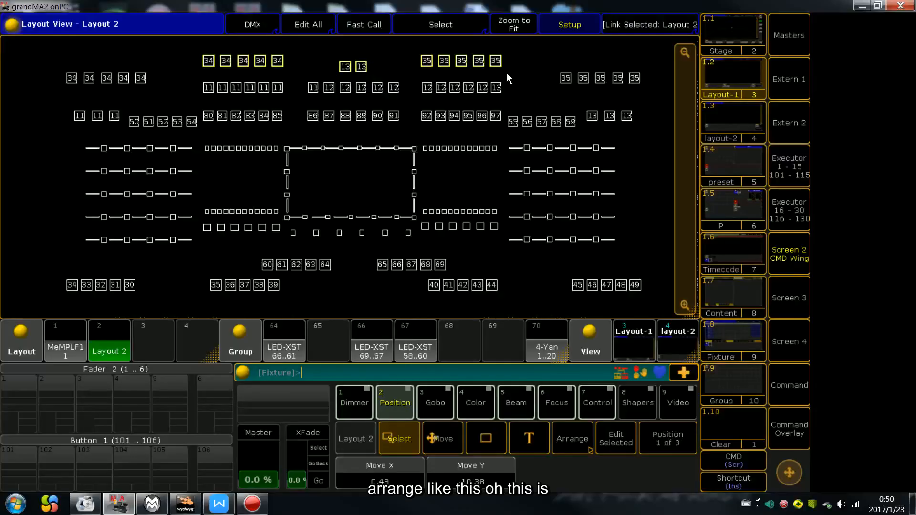
click(506, 73)
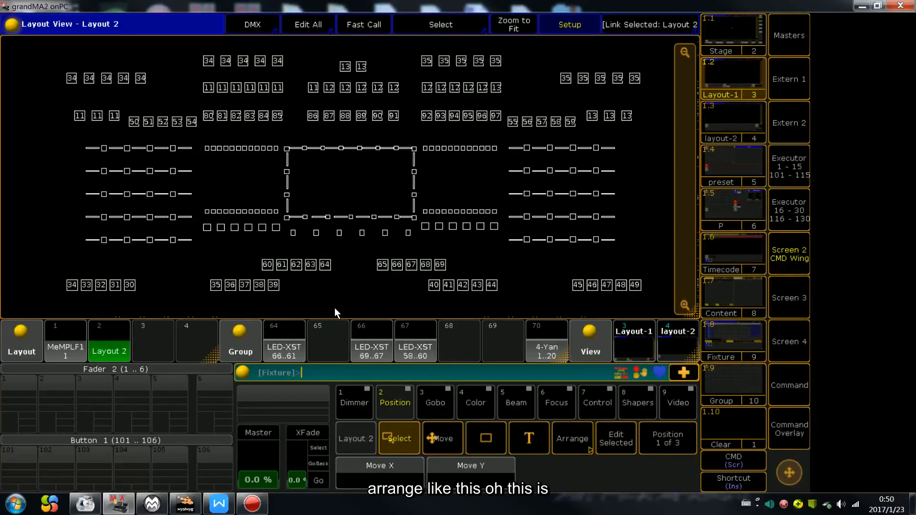
- Select the row of six fixtures below the central frame and set their overall size to 1
drag(285, 228, 324, 234)
drag(399, 238, 418, 239)
click(670, 434)
click(575, 465)
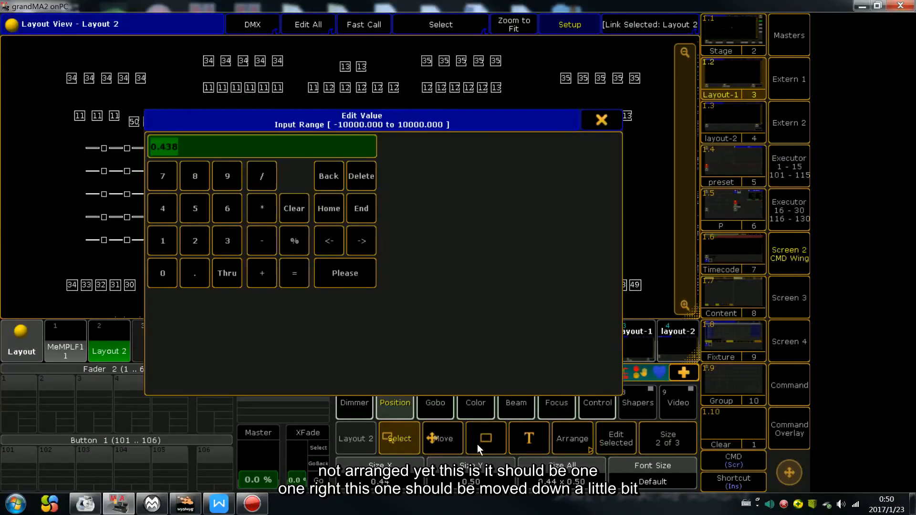
click(163, 267)
click(329, 274)
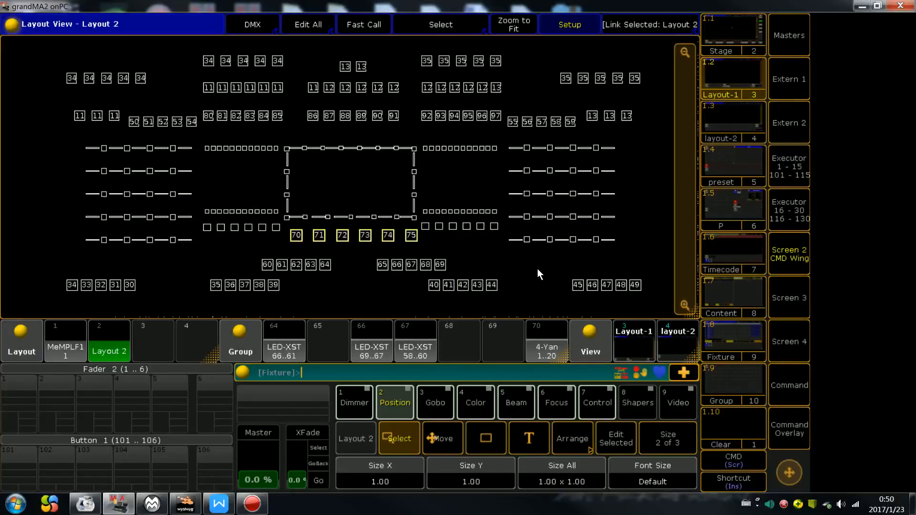
- Move fixtures 70 to 75 slightly left and down to Move X 4.57, Move Y 4.77 and clear the selection
click(676, 439)
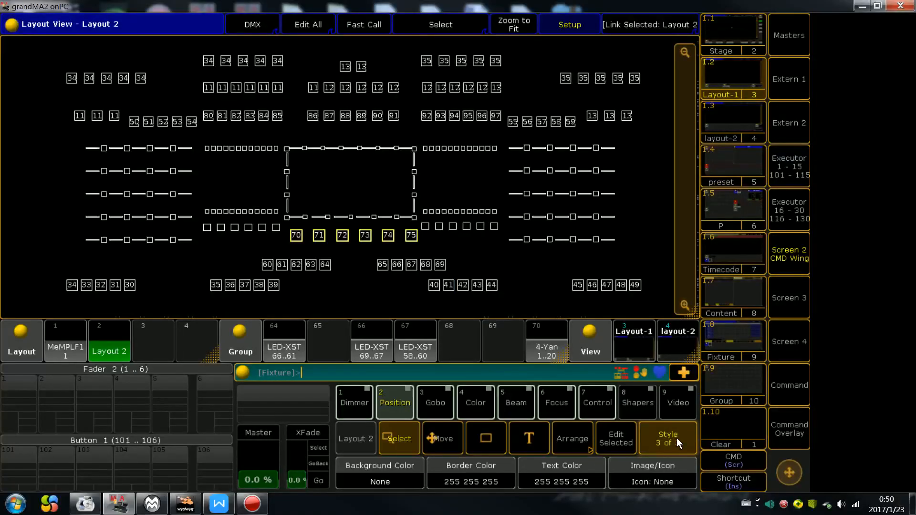
click(676, 438)
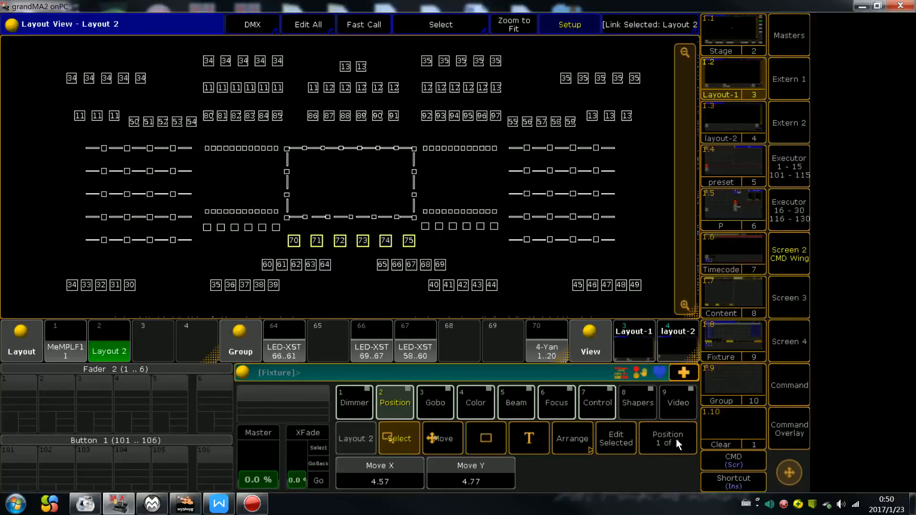
key(Escape)
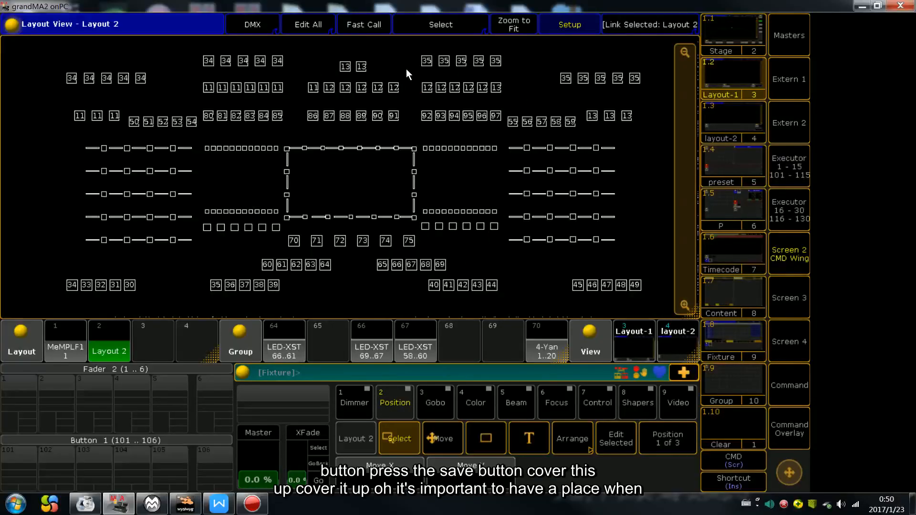
- Store the current screen over the existing Layout-1 view and recall that view to check it
key(s)
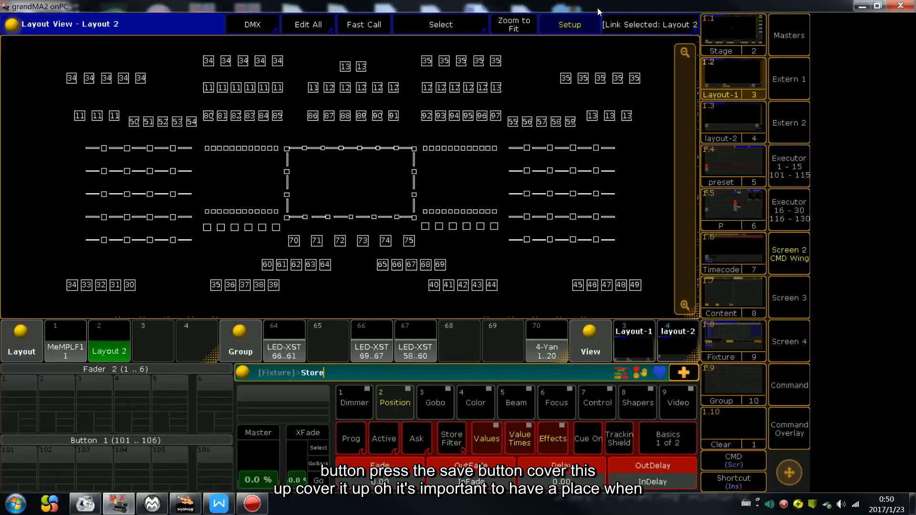
click(729, 65)
click(417, 347)
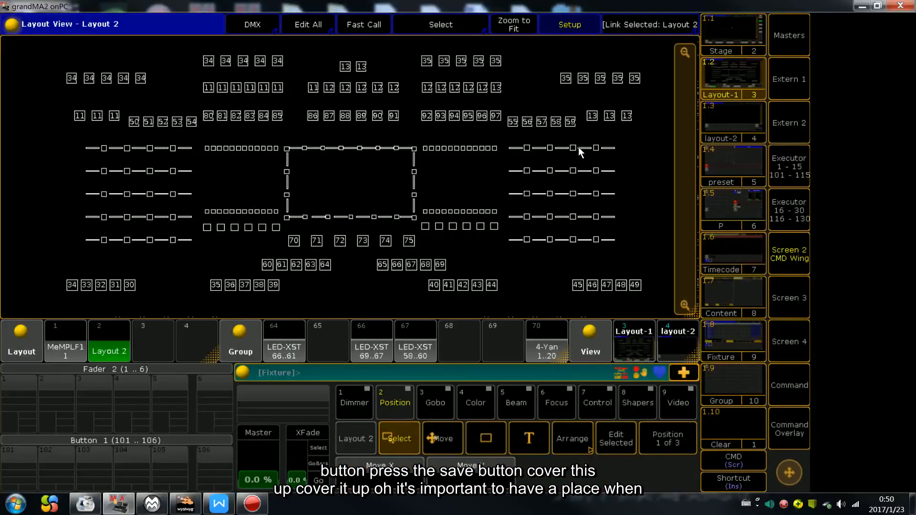
click(730, 37)
click(731, 66)
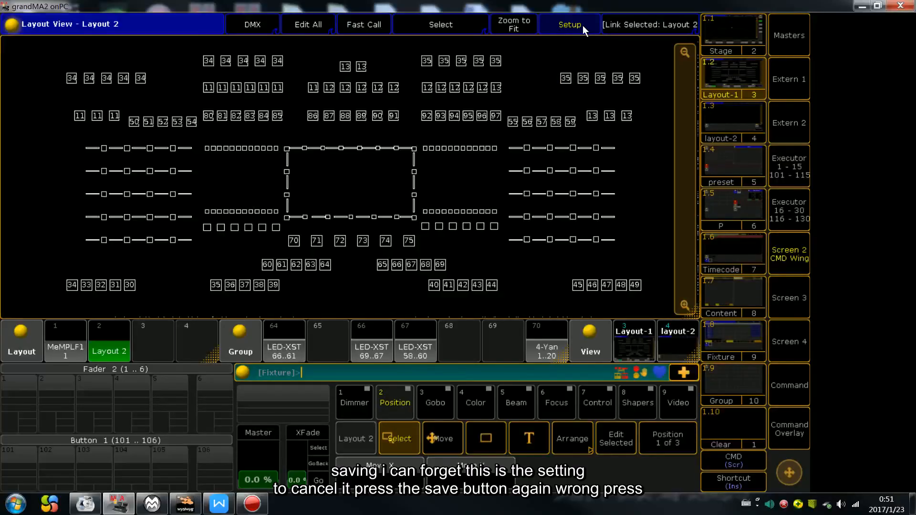
- Leave the layout's setup mode and store the current screen over the Layout-1 view
click(570, 25)
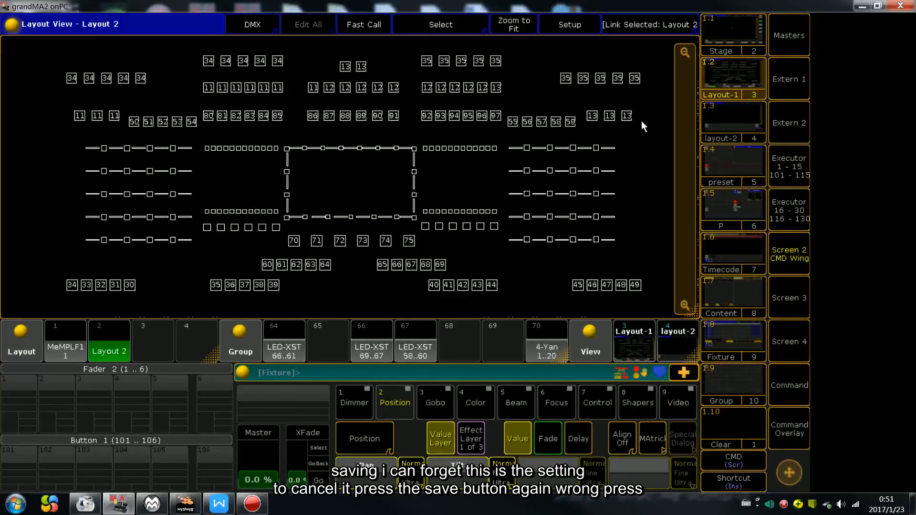
click(787, 394)
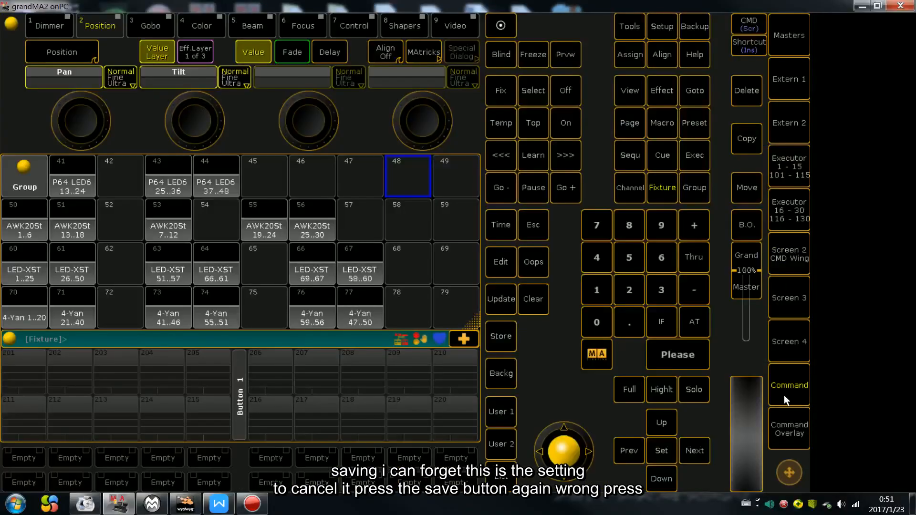
click(791, 257)
click(791, 409)
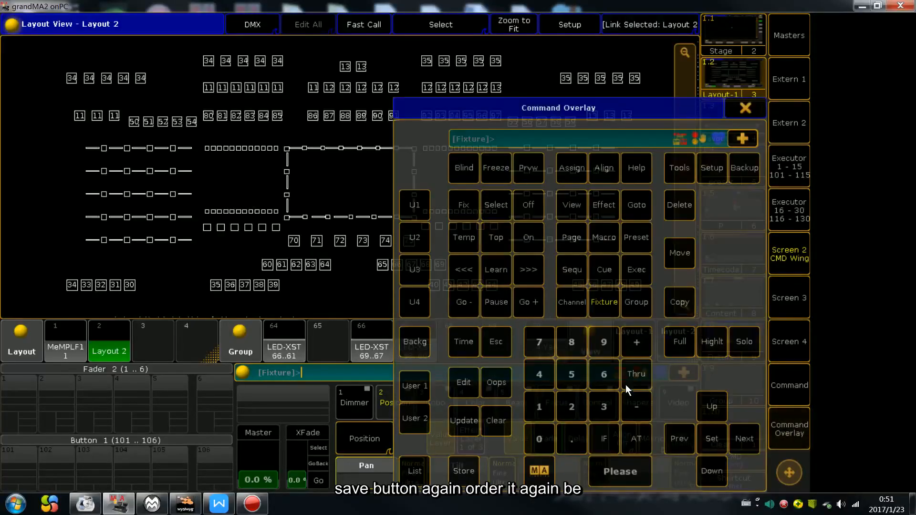
click(464, 470)
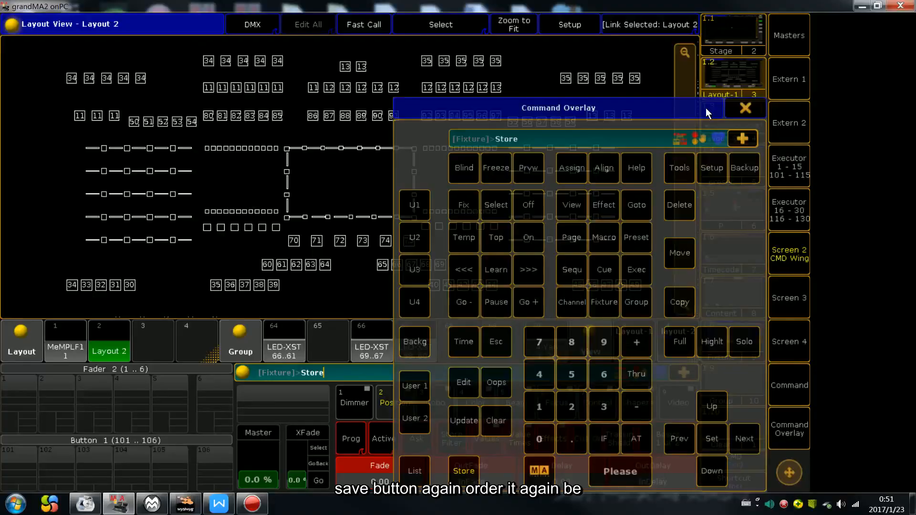
click(730, 81)
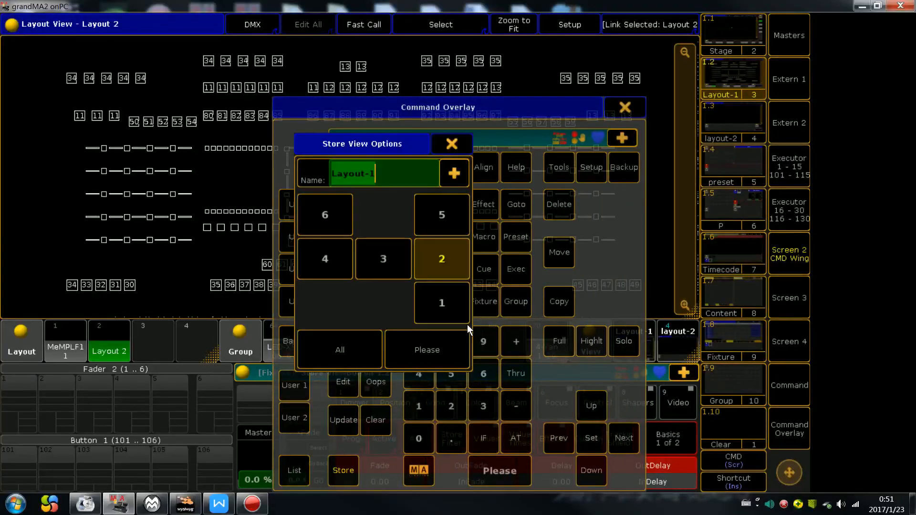
click(438, 338)
click(626, 109)
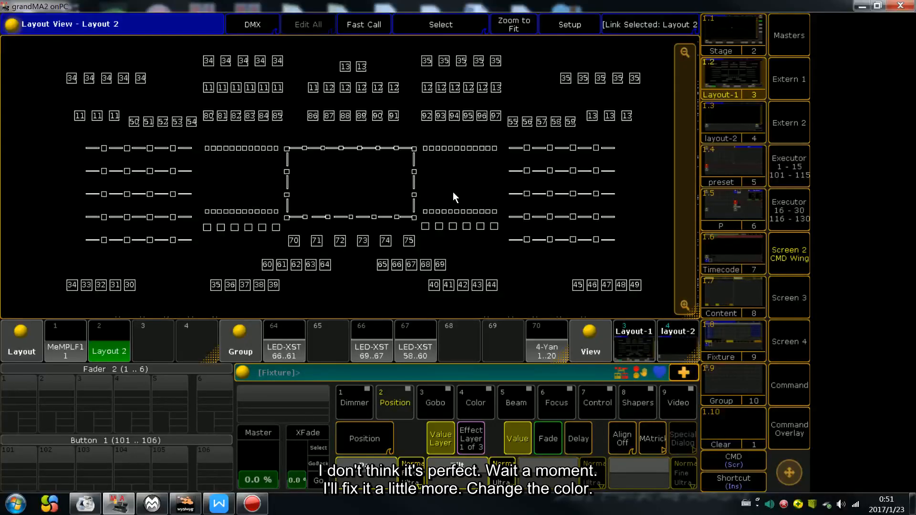
- Remove the Group pool from the screen and create a Worlds pool in its place
click(735, 73)
click(247, 349)
click(527, 120)
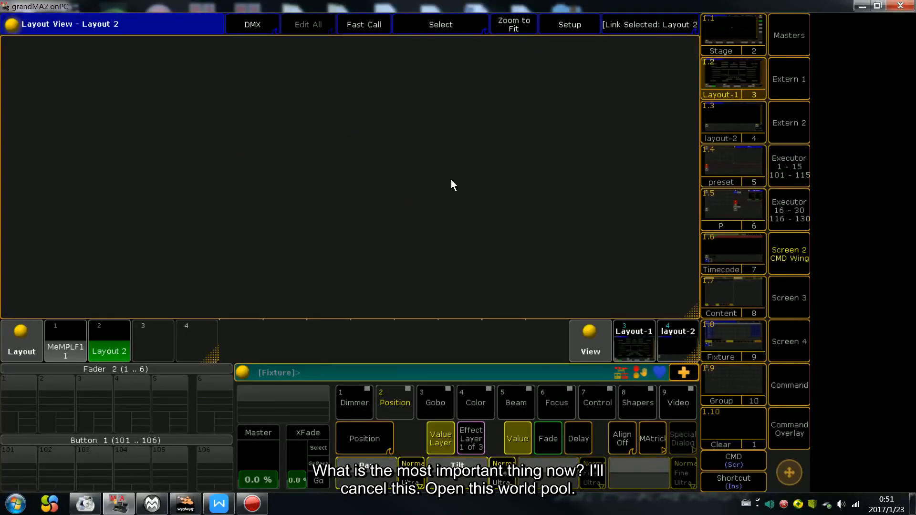
click(232, 340)
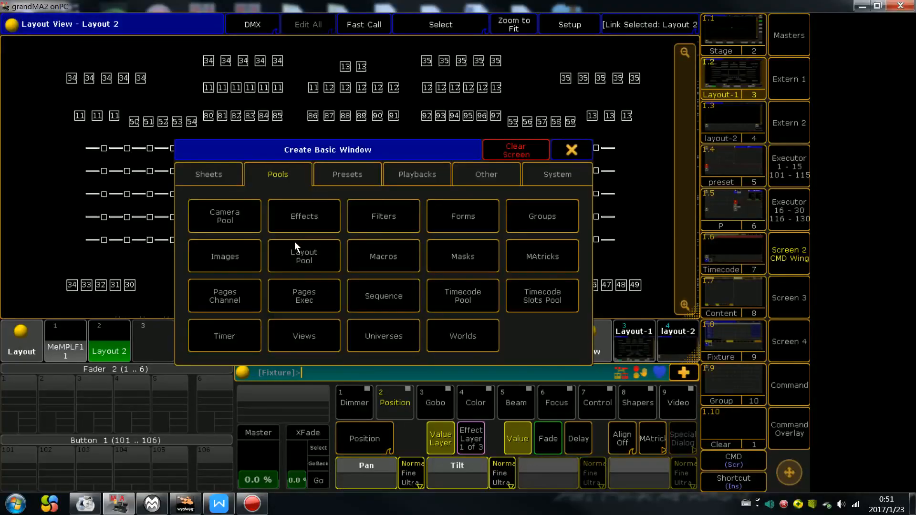
click(437, 335)
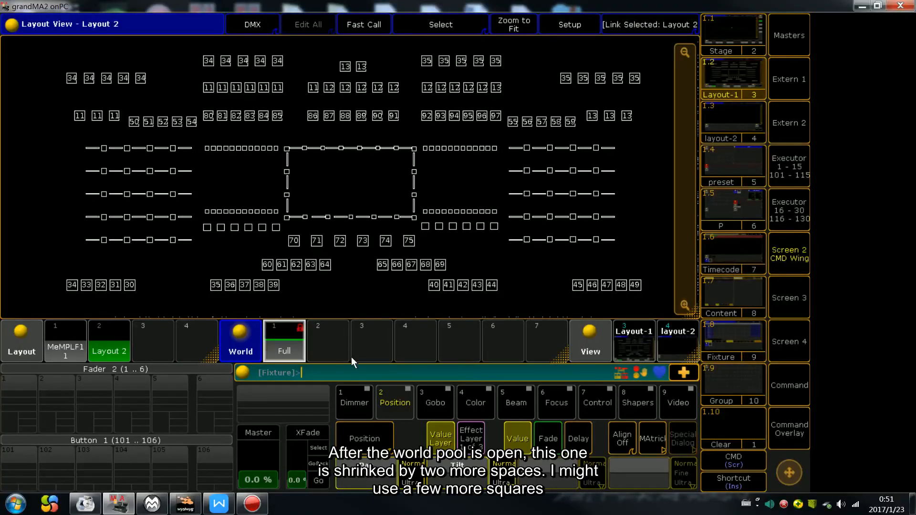
- Shrink the Layout pool to two slots, then move the World pool beside it and widen it to nine slots
drag(211, 357, 190, 357)
drag(135, 358, 134, 358)
click(243, 357)
drag(468, 357, 570, 361)
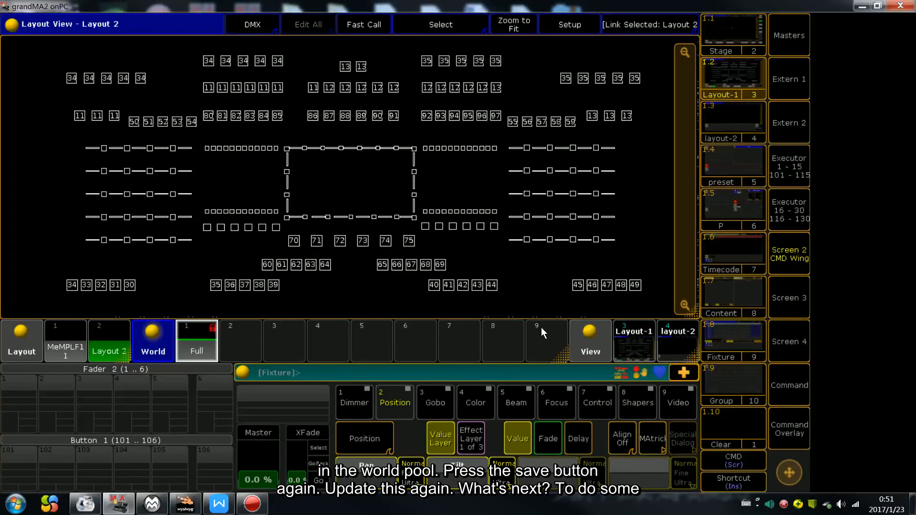
- Store the screen with the World pool over the existing Layout-1 view
key(s)
click(737, 78)
click(450, 342)
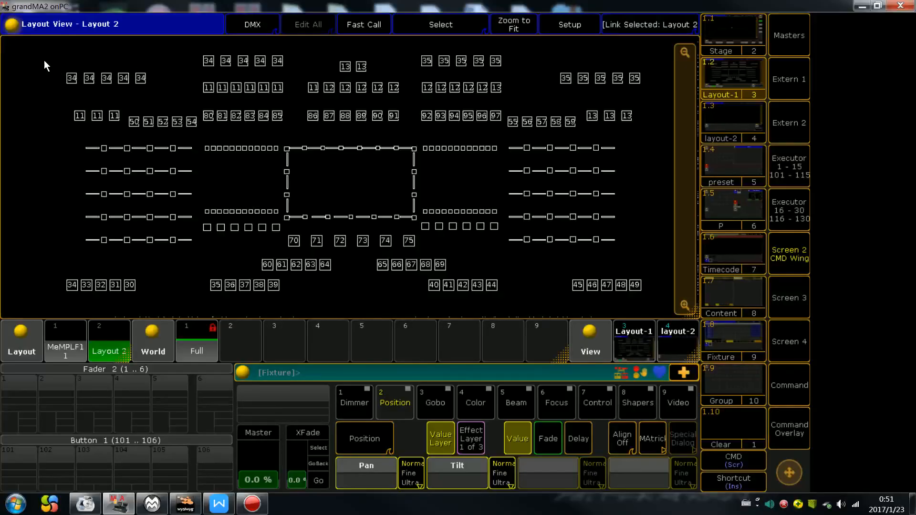
- Select the outer row of five 34 fixtures, and arrange the reduced console window beside the wysiwyg stage visualisation
drag(44, 60, 152, 85)
click(877, 6)
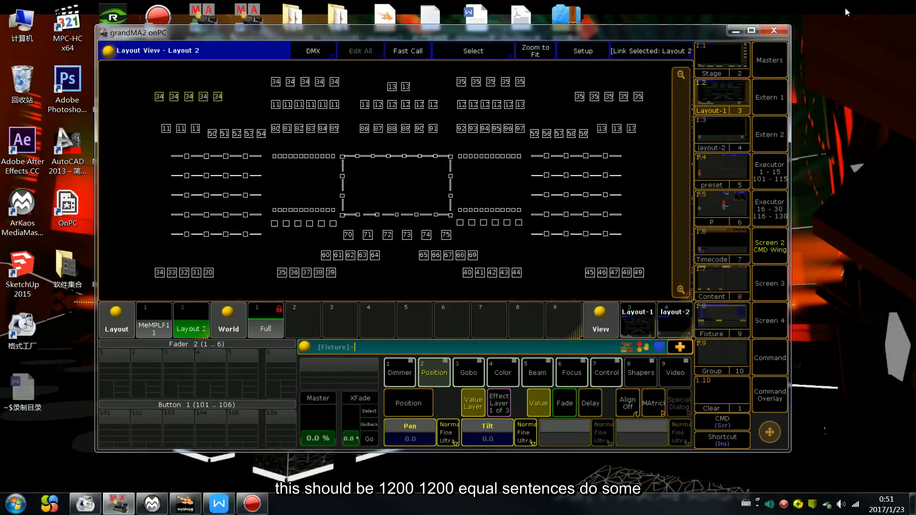
drag(438, 34, 606, 35)
click(185, 503)
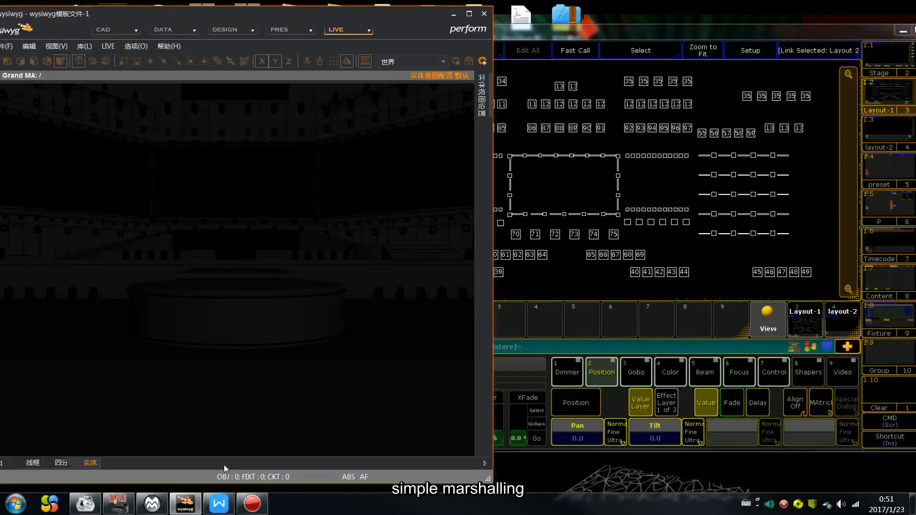
scroll(336, 192, down, 3)
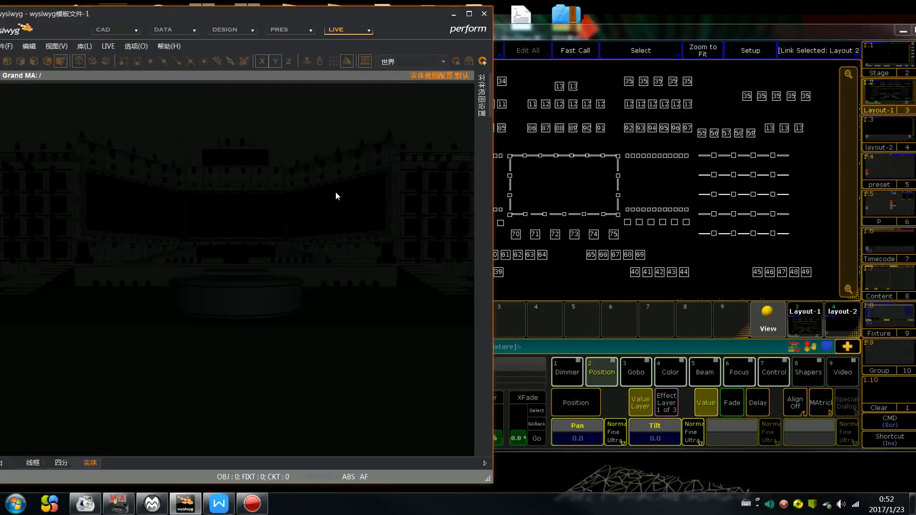
drag(325, 190, 323, 207)
drag(571, 31, 435, 18)
- Add the remaining topmost fixture rows to the selection and highlight them to check their beams in the visualiser
mouse_move(287, 58)
mouse_down()
mouse_move(450, 82)
mouse_move(589, 73)
mouse_up()
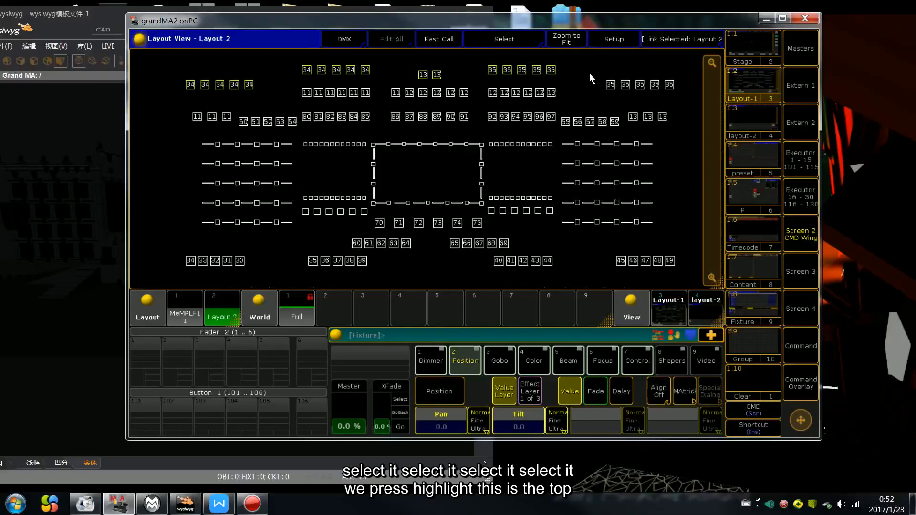
key(h)
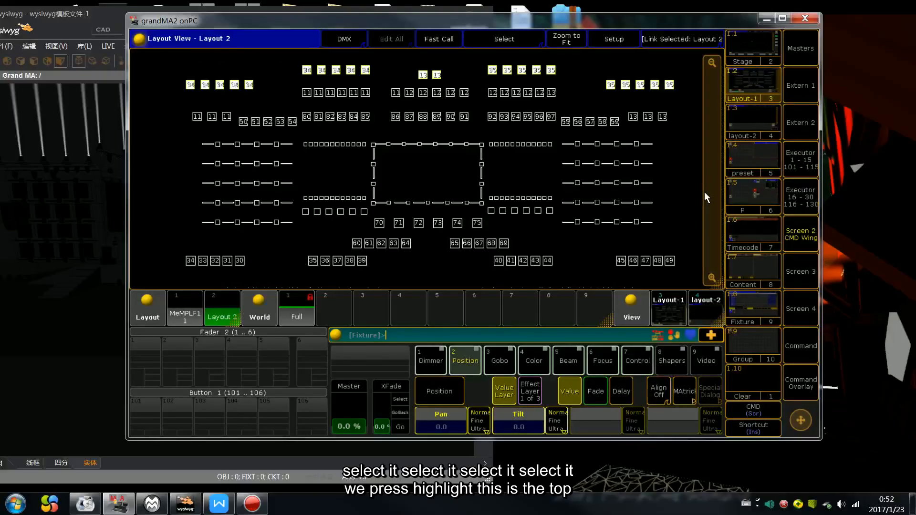
drag(439, 23, 514, 26)
click(263, 166)
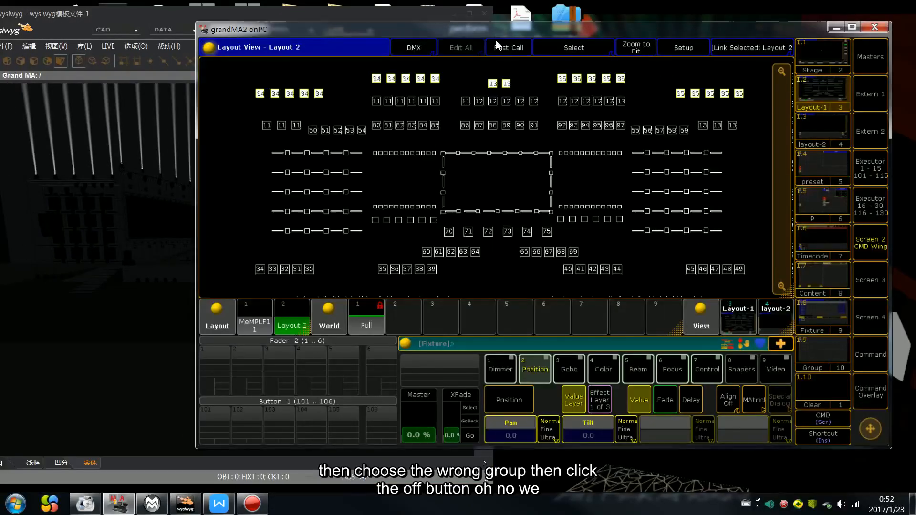
- Try to take the two centre 13 fixtures out of the selection with the Off command
click(869, 380)
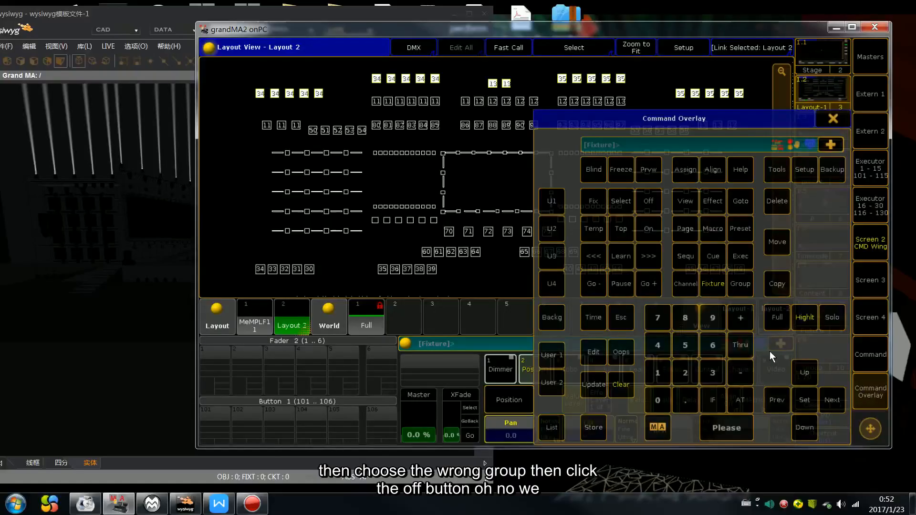
click(644, 201)
drag(471, 73, 523, 91)
click(841, 118)
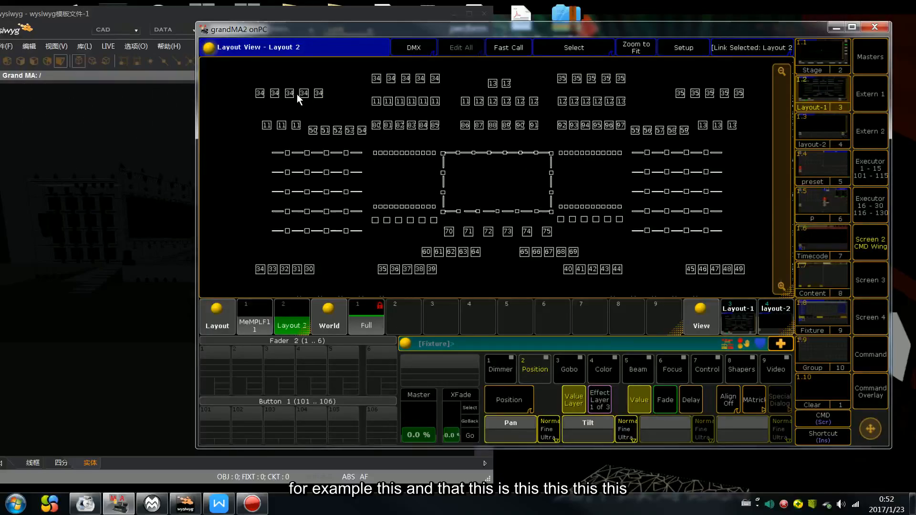
- Select fixtures 60 to 75 below the central frame and the four groups in the lowest fixture row
drag(246, 254, 352, 280)
drag(344, 258, 487, 256)
drag(441, 223, 662, 275)
drag(674, 262, 750, 277)
- Add the four upper 34 and 35 rows and fixtures 50 to 59 to the selection, and check their beams in wysiwyg
drag(249, 84, 321, 102)
drag(366, 70, 442, 86)
drag(551, 71, 745, 100)
drag(305, 125, 366, 136)
drag(630, 127, 687, 134)
drag(482, 34, 644, 44)
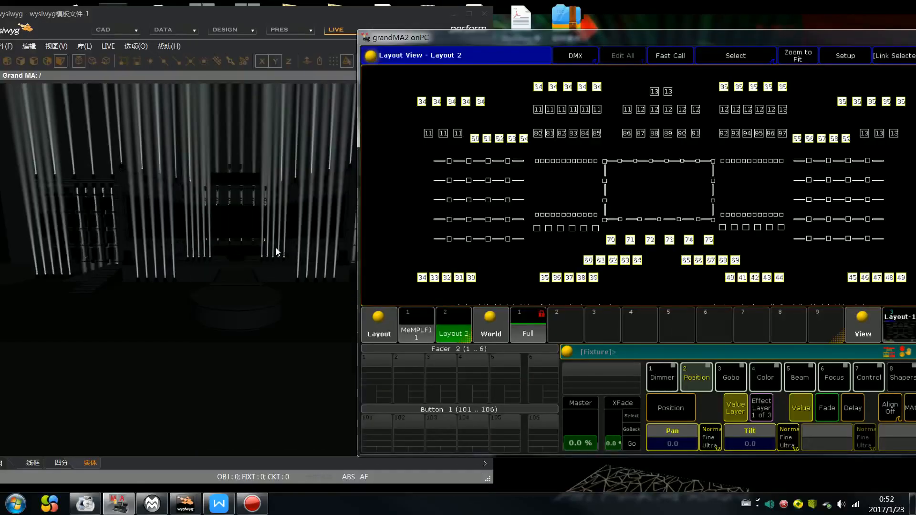
drag(452, 36, 120, 29)
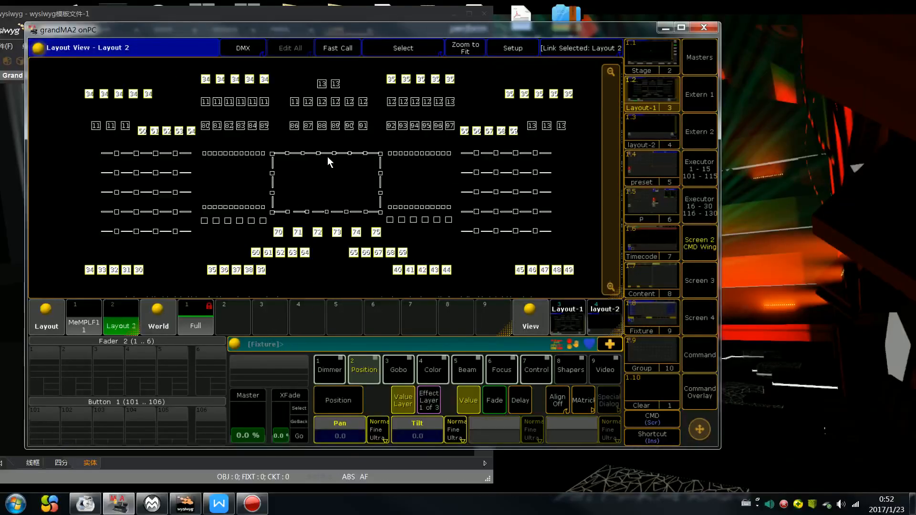
- Store the selected fixtures in the second World pool slot and clear the selection
key(s)
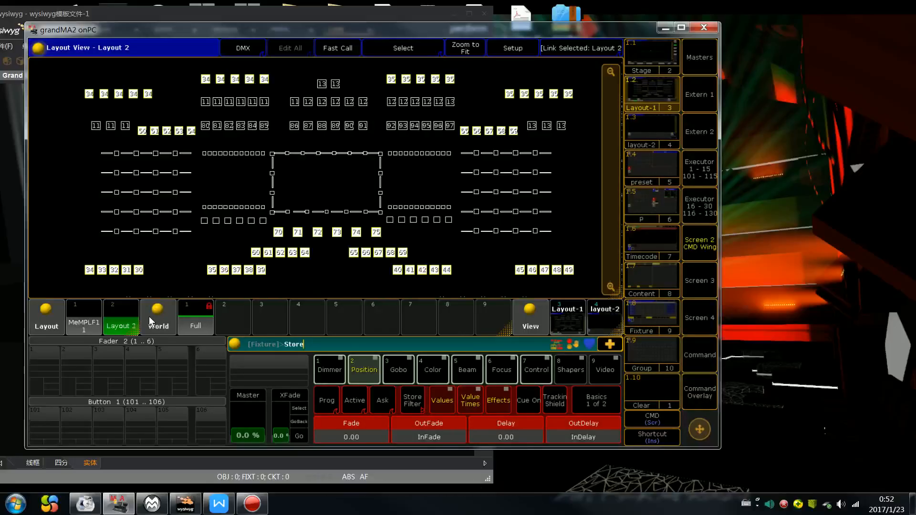
click(233, 327)
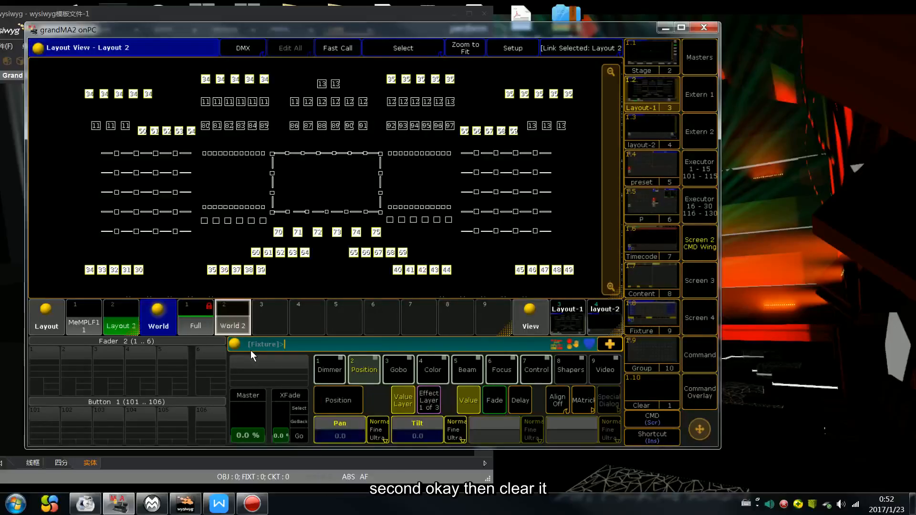
drag(422, 34, 642, 33)
key(Escape)
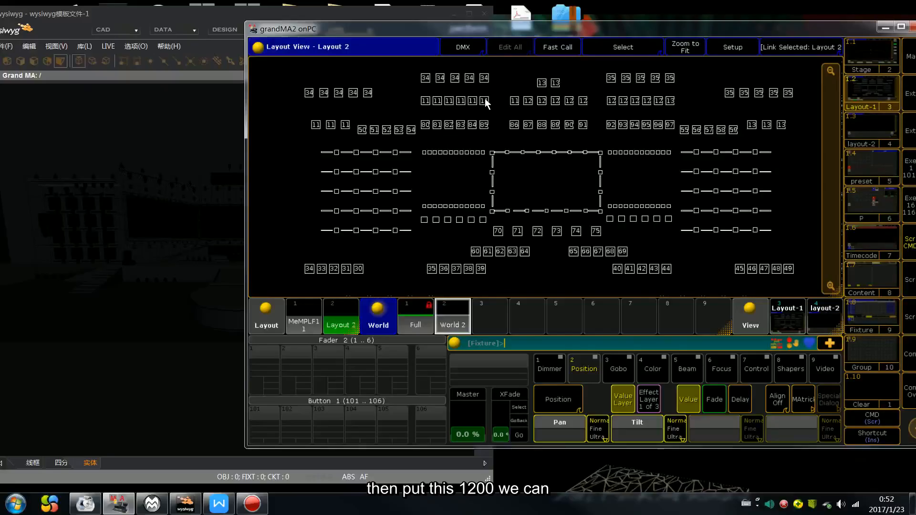
- Select the centre pair of 13 fixtures, the 11 to 13 row beneath it, and the outer groups of three on both sides
drag(535, 76, 573, 89)
drag(418, 92, 678, 110)
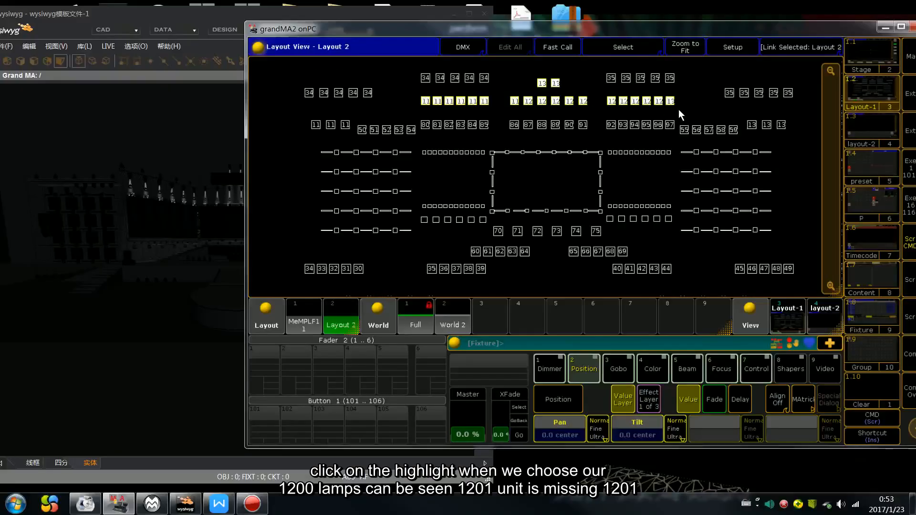
drag(451, 32, 544, 30)
drag(402, 115, 446, 123)
drag(840, 118, 877, 131)
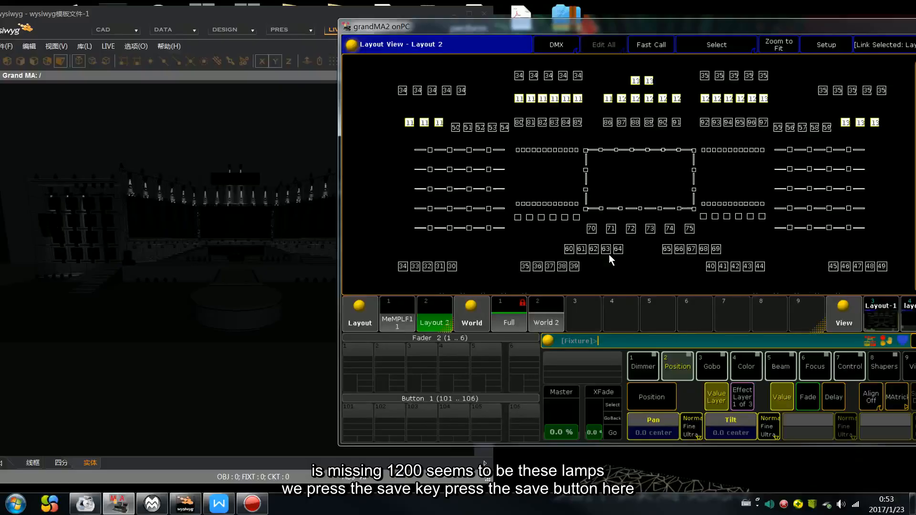
- Store the selected 11 to 13 fixtures in the third World pool slot and clear the selection
key(s)
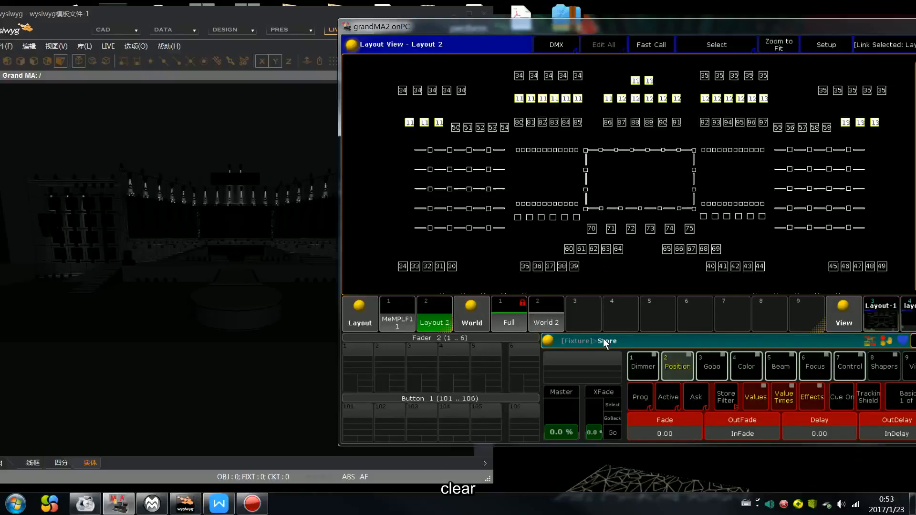
click(583, 319)
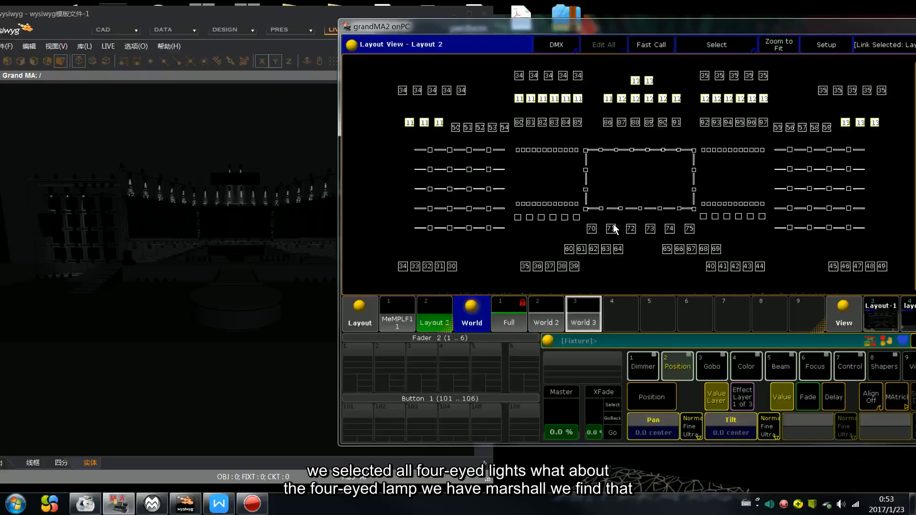
key(c)
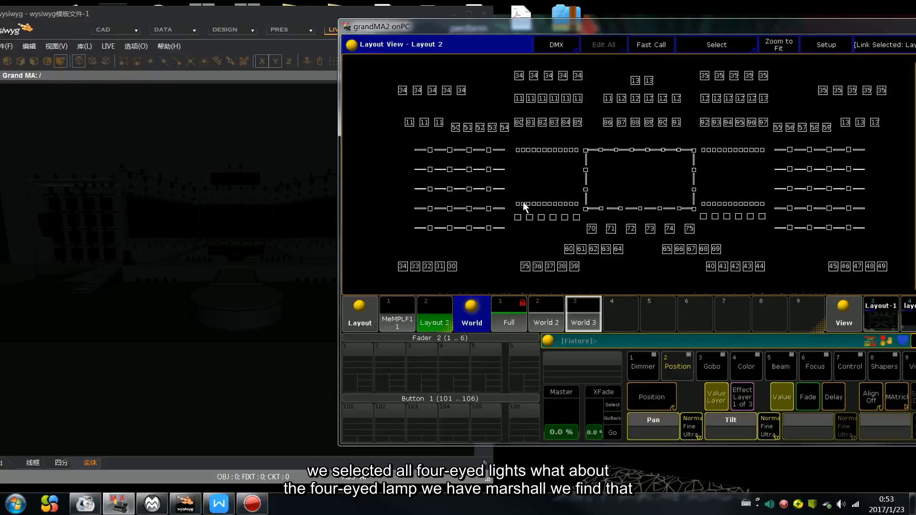
- Recall the Stage view and select the 4-Yan fixture groups from the Group pool
drag(425, 147, 531, 72)
drag(536, 28, 423, 18)
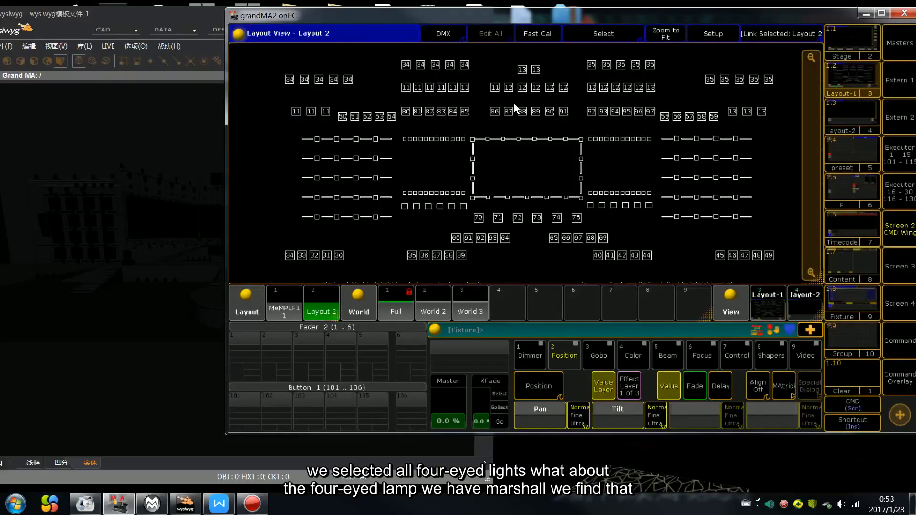
click(851, 55)
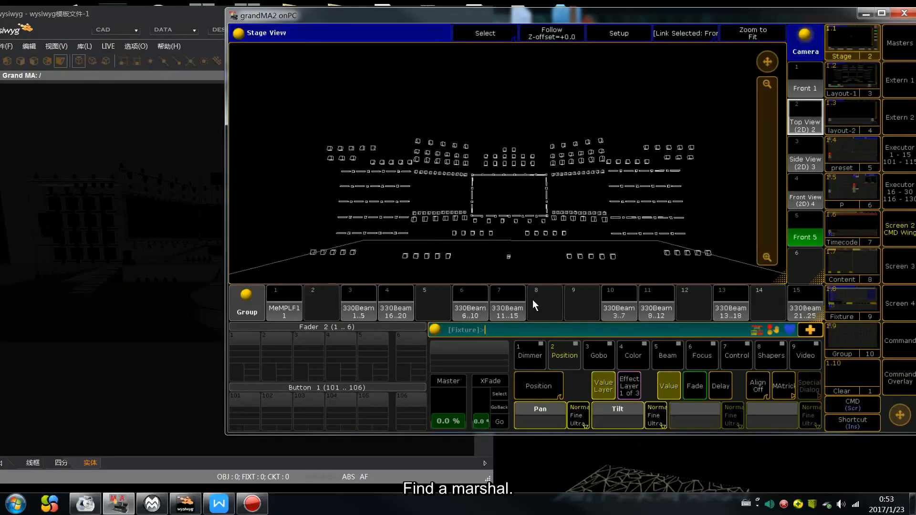
scroll(541, 301, down, 1)
click(322, 309)
click(286, 308)
scroll(469, 304, up, 1)
click(767, 307)
click(737, 306)
click(670, 300)
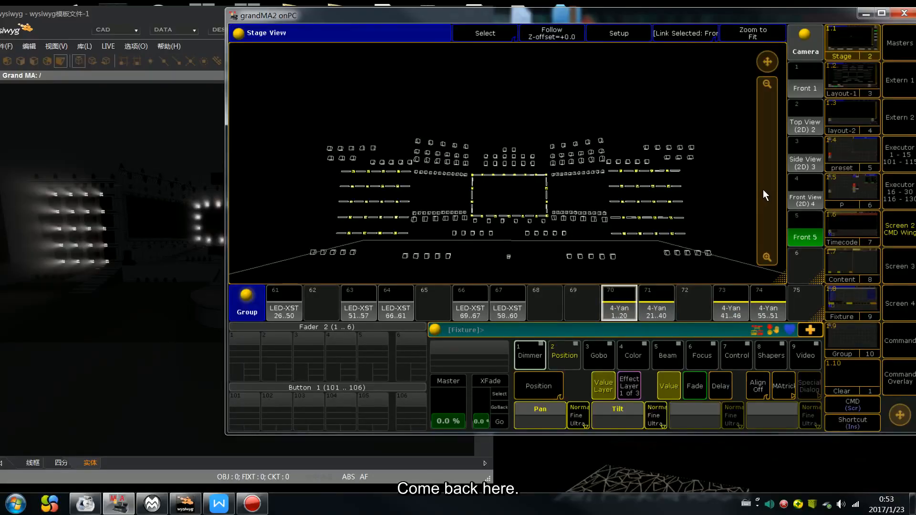
- Return to the Layout-1 view, store the selected 4-Yan fixtures in the fourth World pool slot, and reopen the Stage view
click(841, 87)
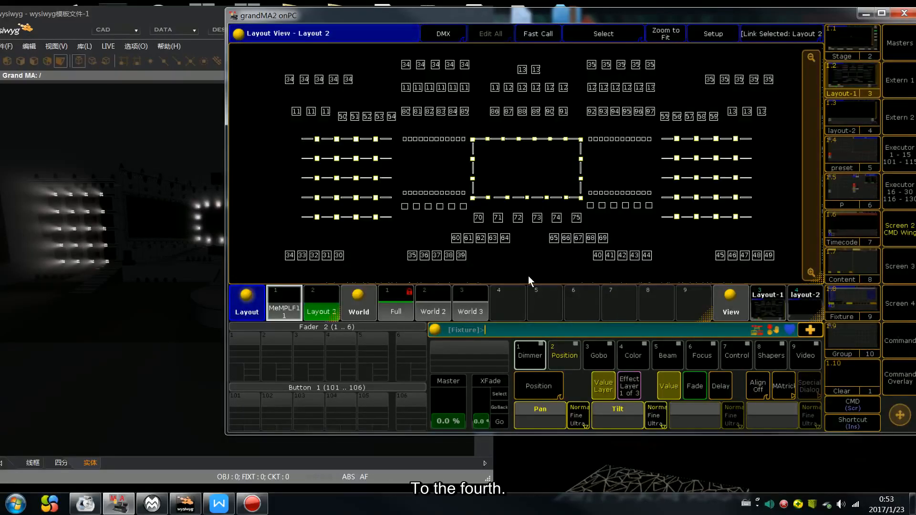
key(s)
click(507, 299)
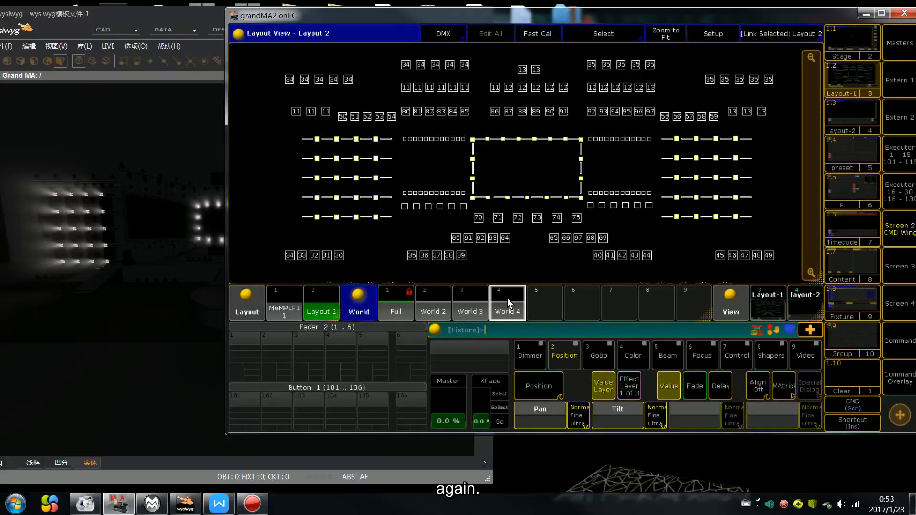
click(852, 43)
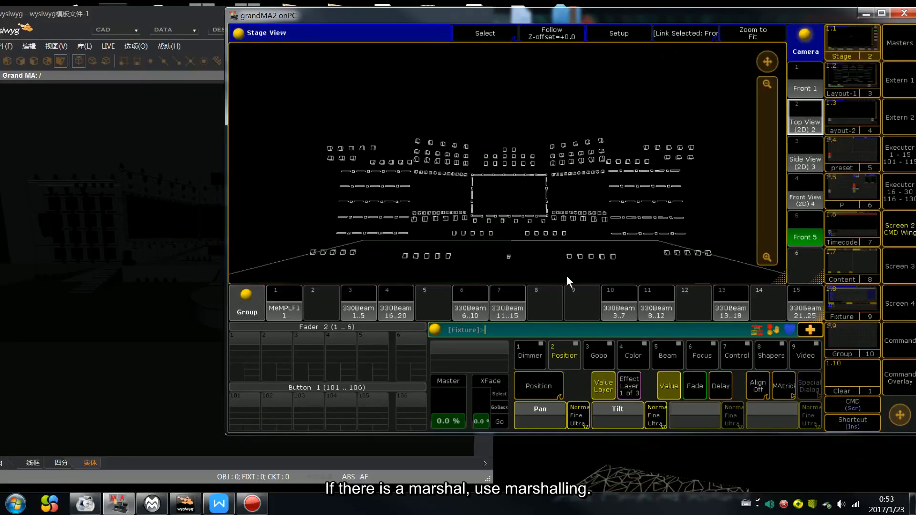
- Select all the LED-XST pixel bar fixtures from the Group pool
click(541, 301)
scroll(549, 298, down, 3)
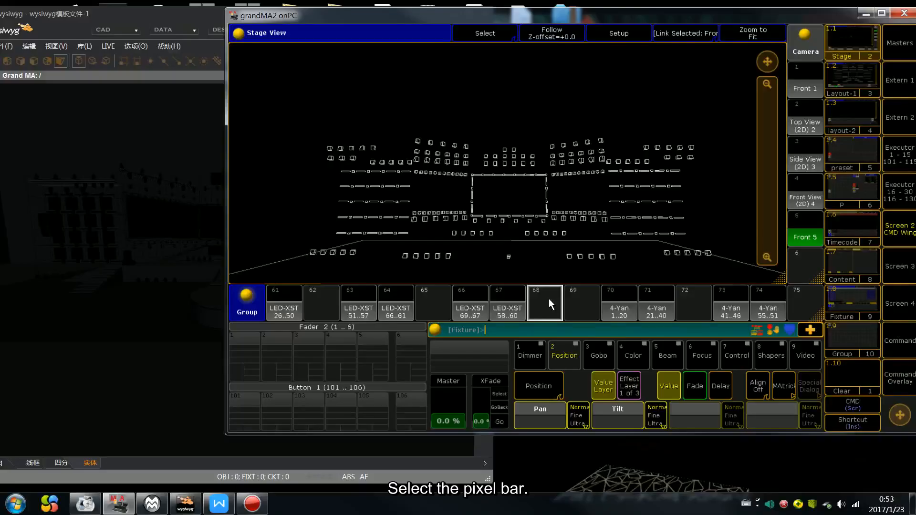
click(507, 308)
click(470, 308)
click(396, 308)
click(362, 309)
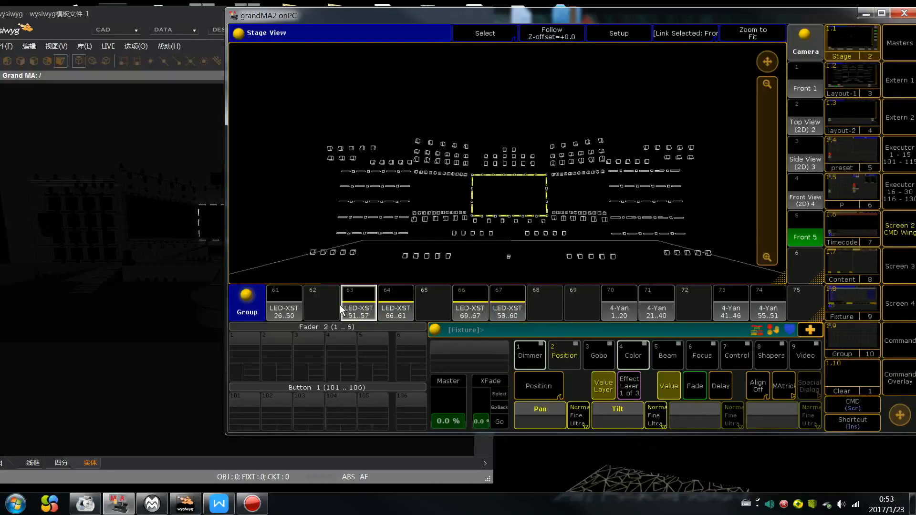
click(291, 308)
scroll(447, 311, up, 3)
click(805, 307)
- Recall the Layout-1 view and store the selected LED-XST fixtures in the fifth World pool slot
click(853, 74)
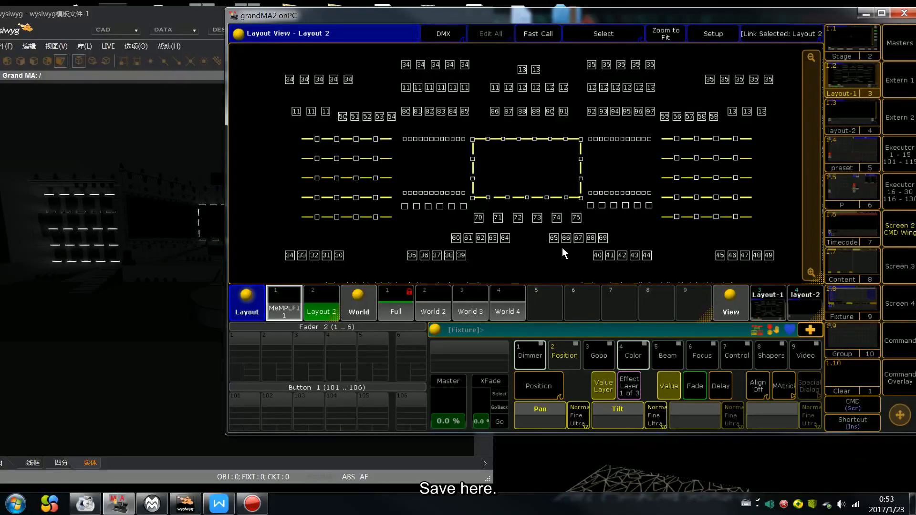
key(s)
click(545, 298)
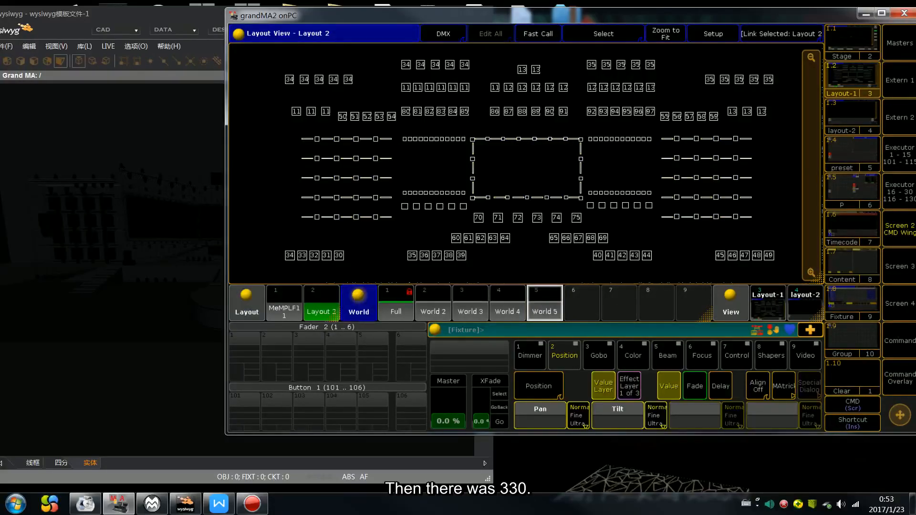
- Recall the Stage view and select the four P64 LED fixture groups from the Group pool
click(849, 41)
click(556, 302)
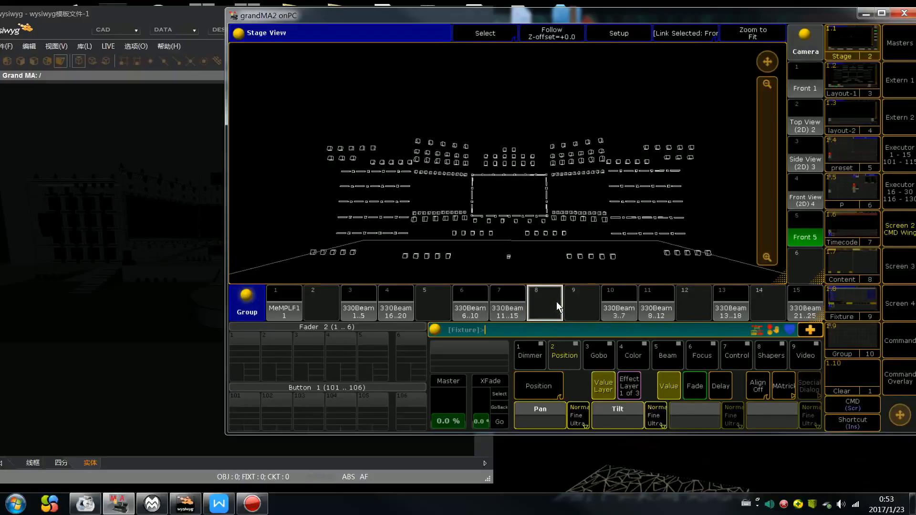
scroll(556, 302, down, 2)
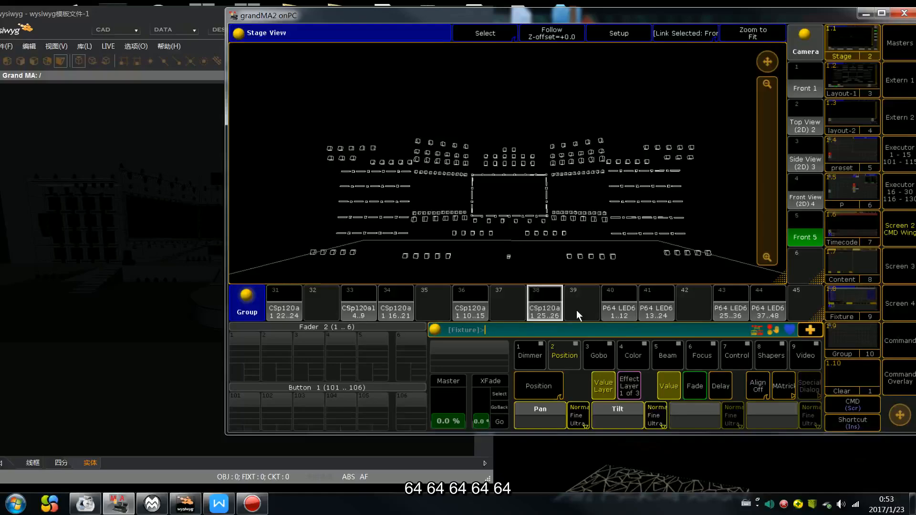
click(653, 310)
click(729, 310)
click(774, 303)
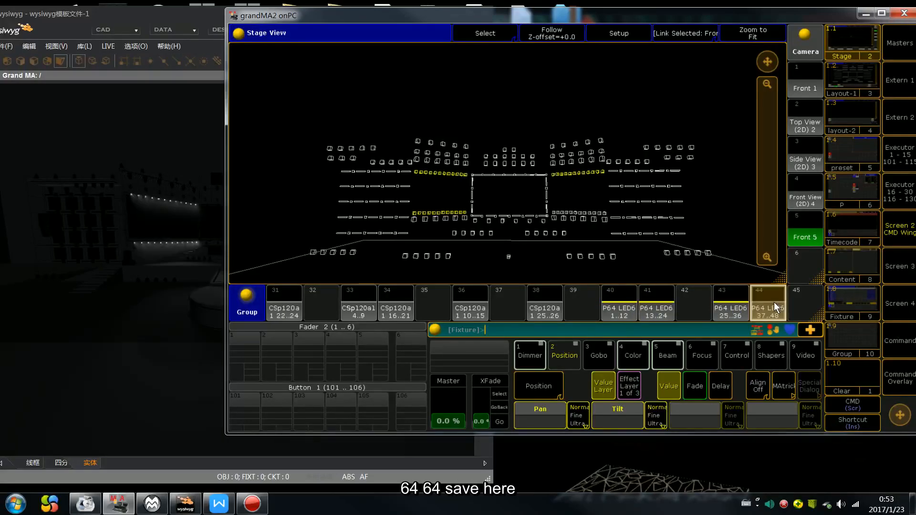
- Return to the Layout-1 view and store the selected P64 LED fixtures in the sixth World pool slot
click(867, 90)
key(s)
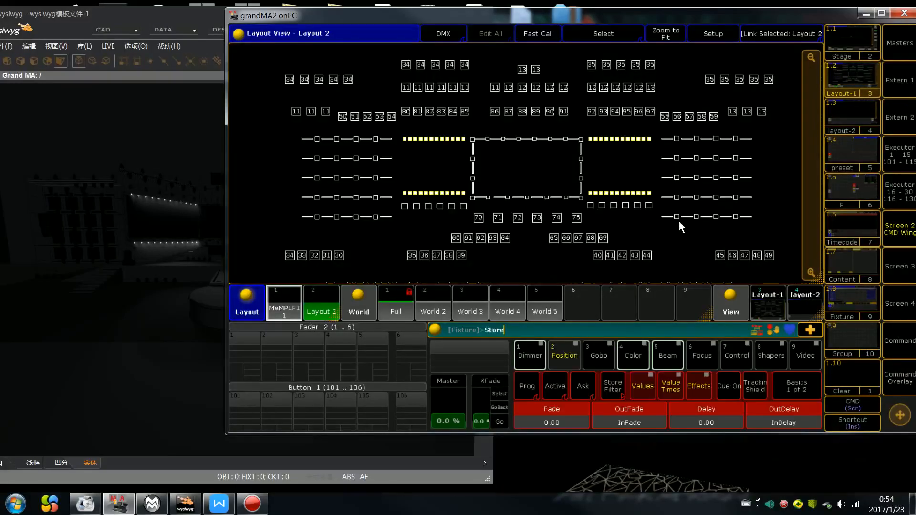
click(587, 301)
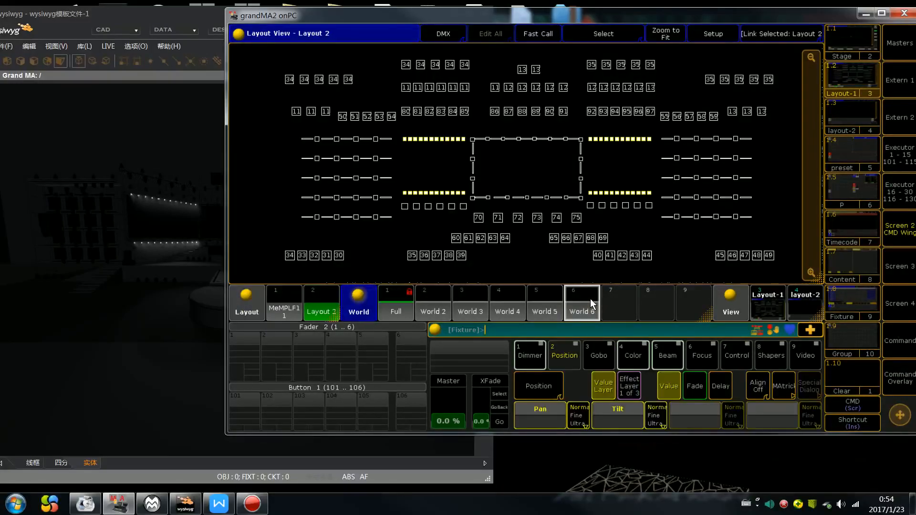
- Reopen the Stage view and select all five AWK20St fixture groups from the Group pool
click(851, 41)
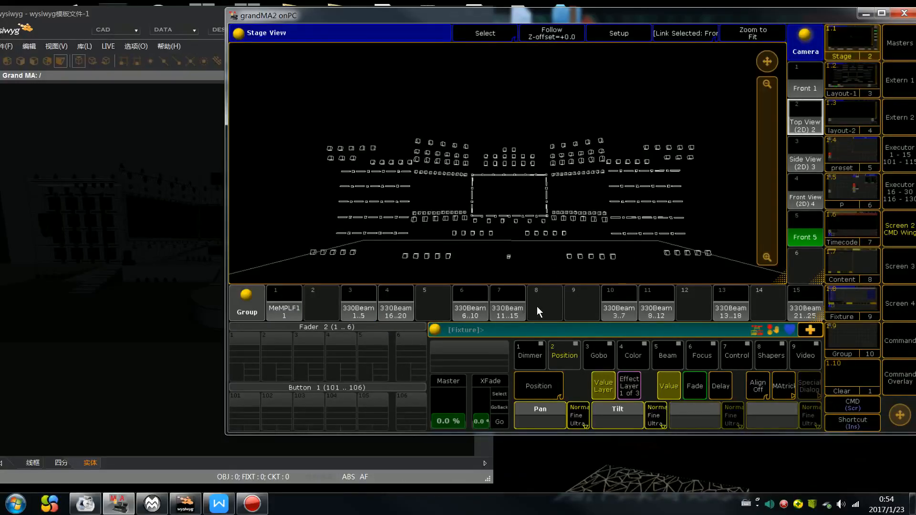
scroll(537, 306, down, 2)
scroll(537, 306, down, 1)
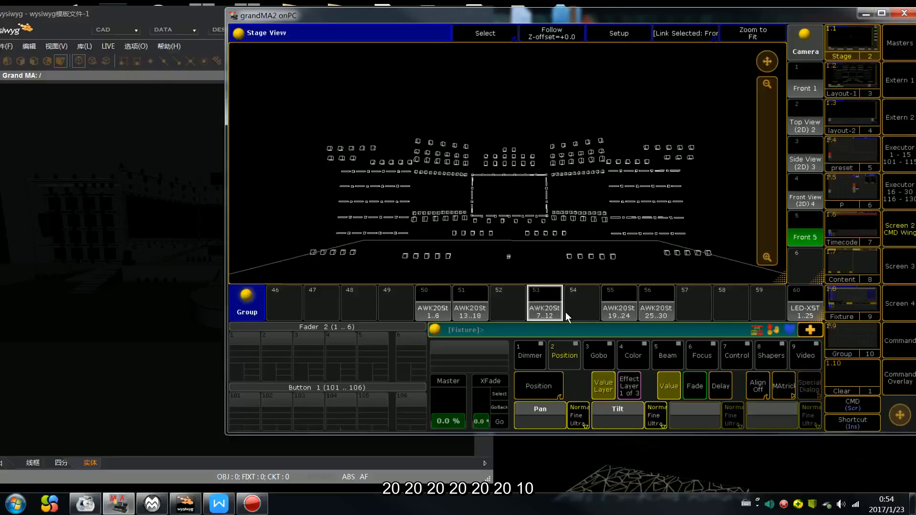
click(433, 309)
click(470, 310)
click(545, 310)
click(629, 309)
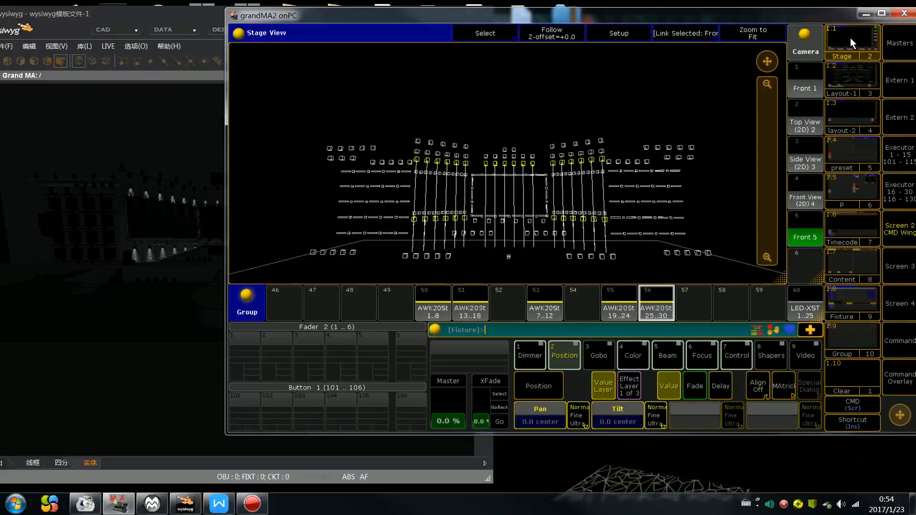
- Return to the Layout-1 view, store the selected AWK20St fixtures in the seventh World pool slot, and clear the selection
click(853, 76)
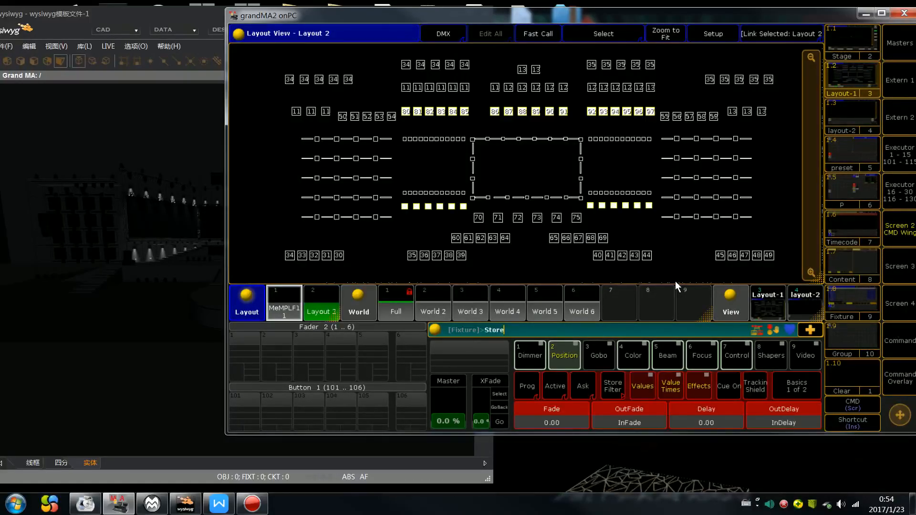
click(626, 301)
key(c)
key(c)
key(c)
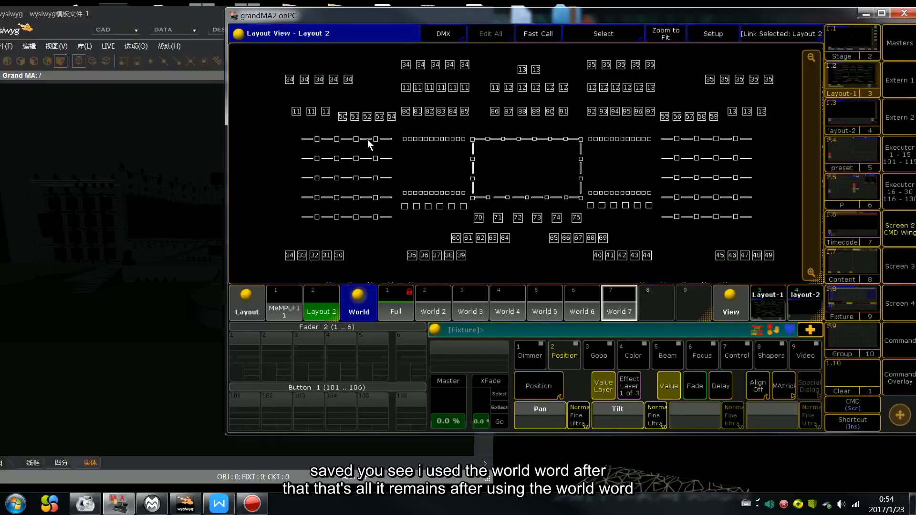
- Recall the stored worlds one after another to check which fixtures each shows in the layout, and return to the Full world
click(441, 308)
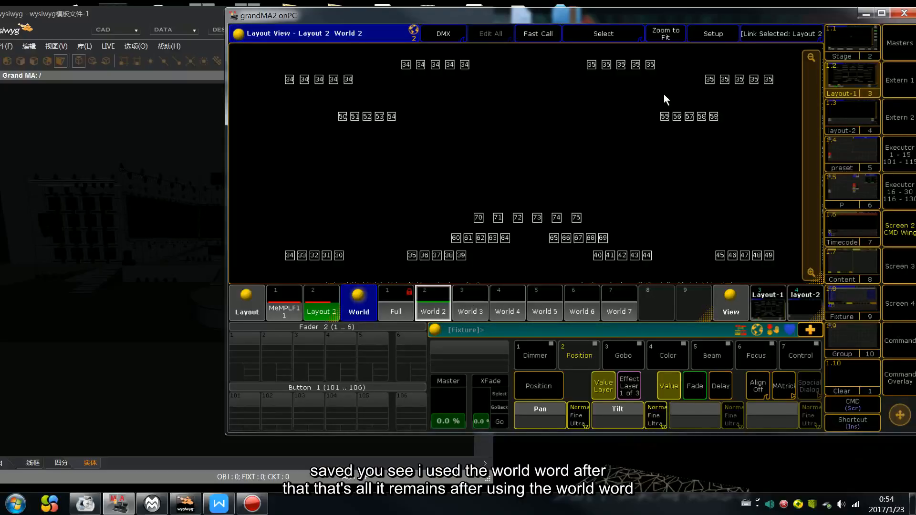
click(509, 311)
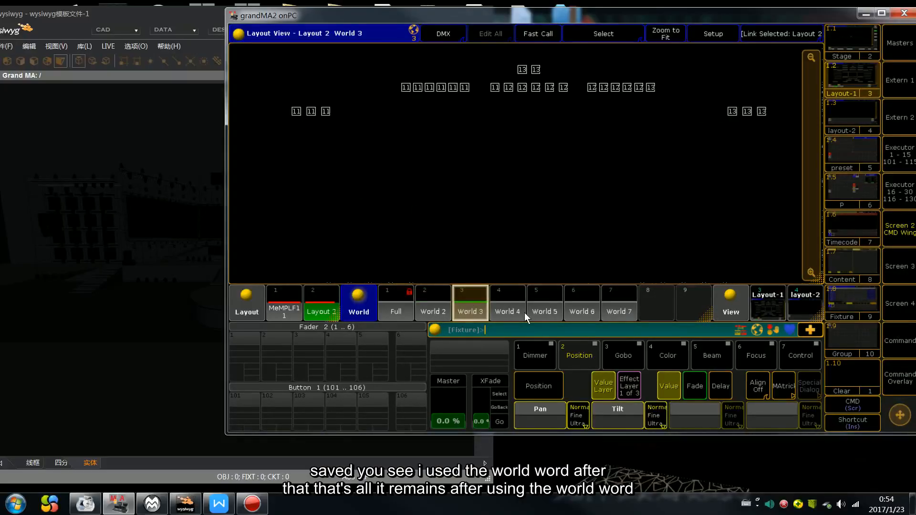
click(544, 312)
click(578, 313)
click(609, 311)
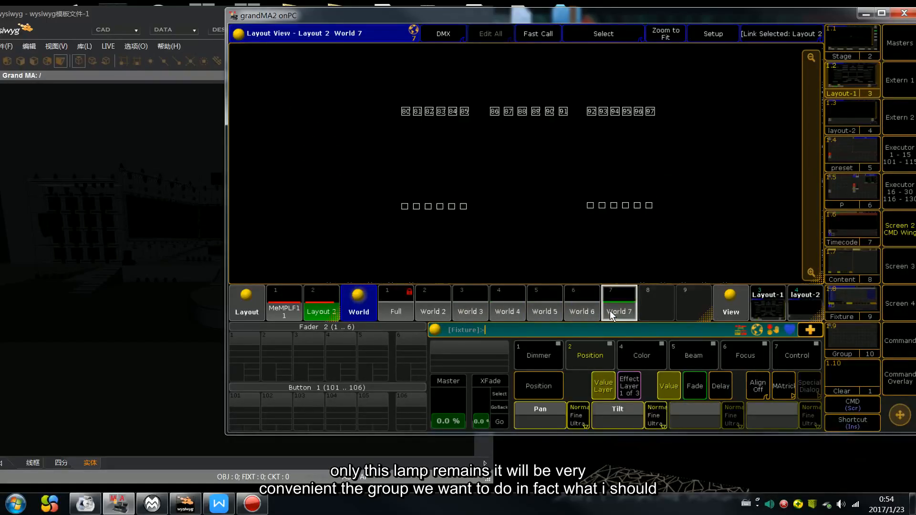
click(409, 308)
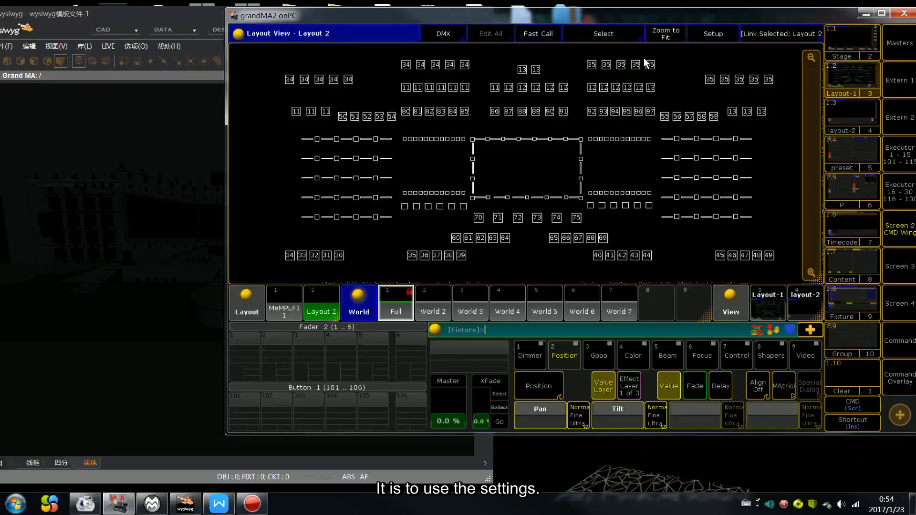
- Enter the layout's setup mode and look through its Position, Size, Style and Arrange tools
click(692, 35)
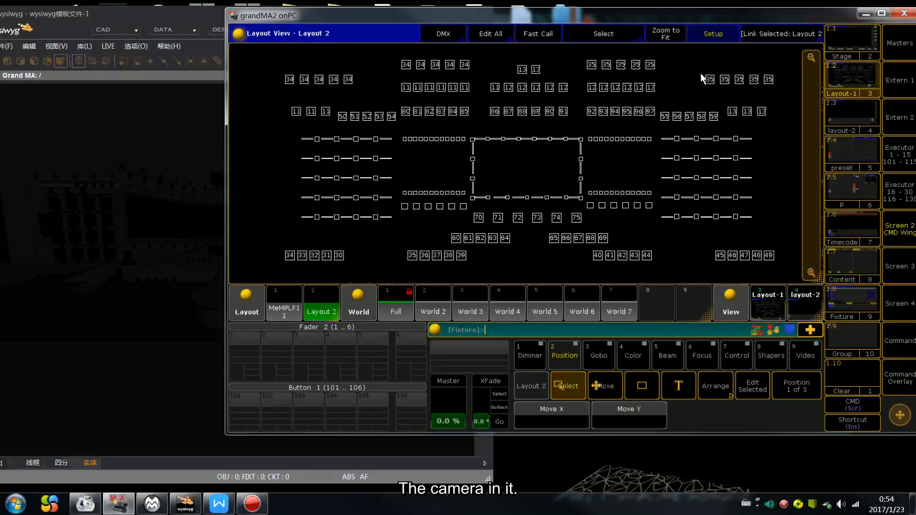
click(724, 389)
click(806, 389)
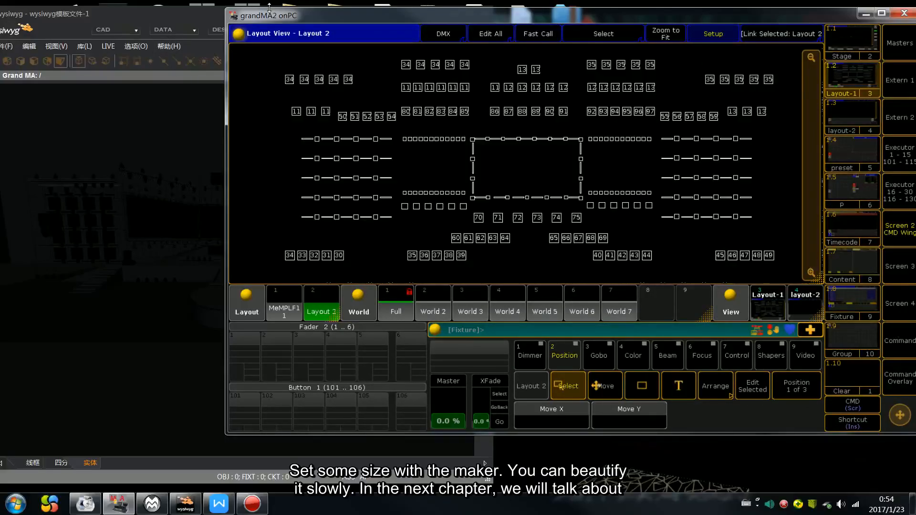
click(709, 32)
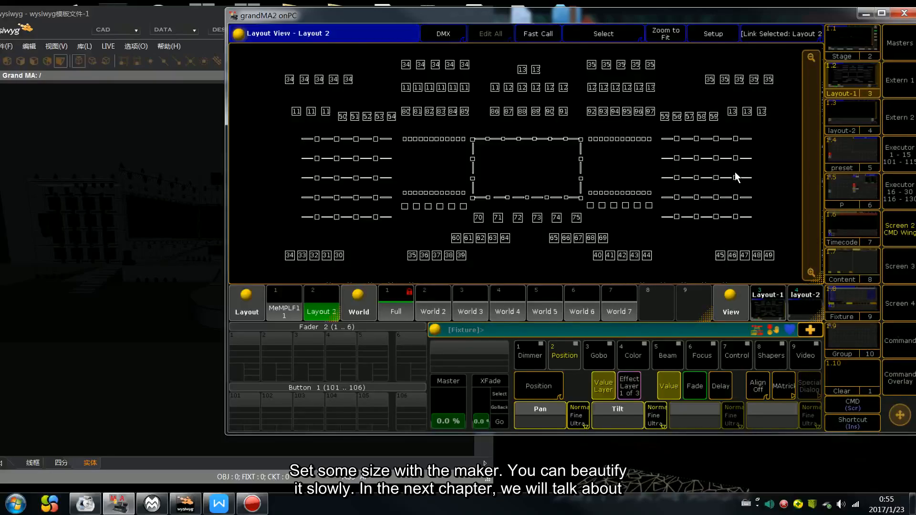
click(710, 33)
click(804, 382)
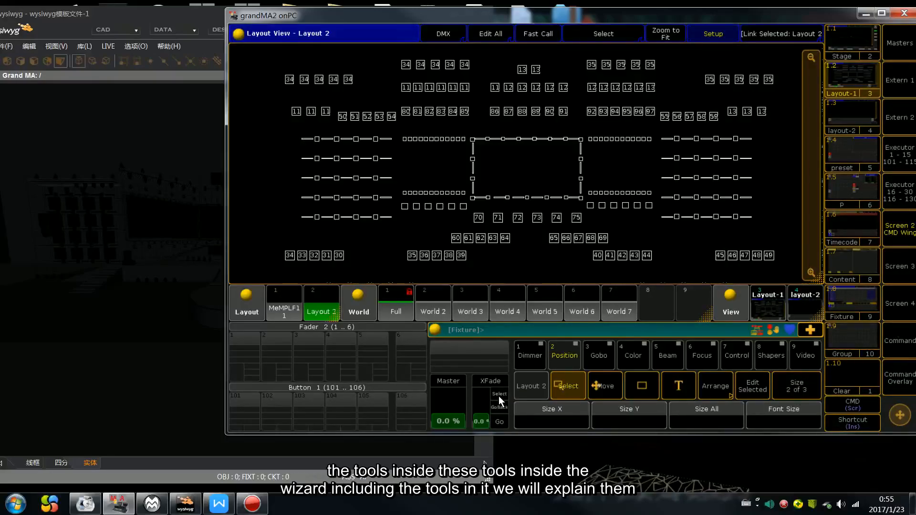
click(715, 387)
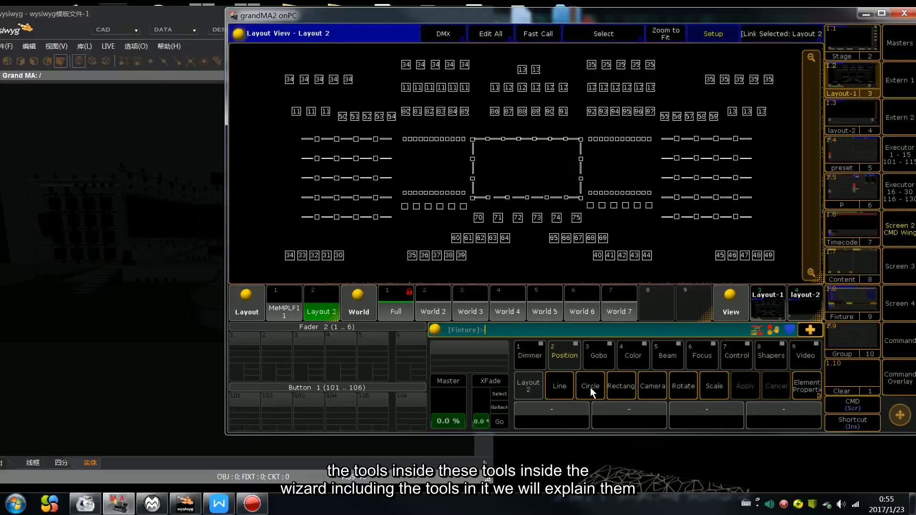
click(812, 395)
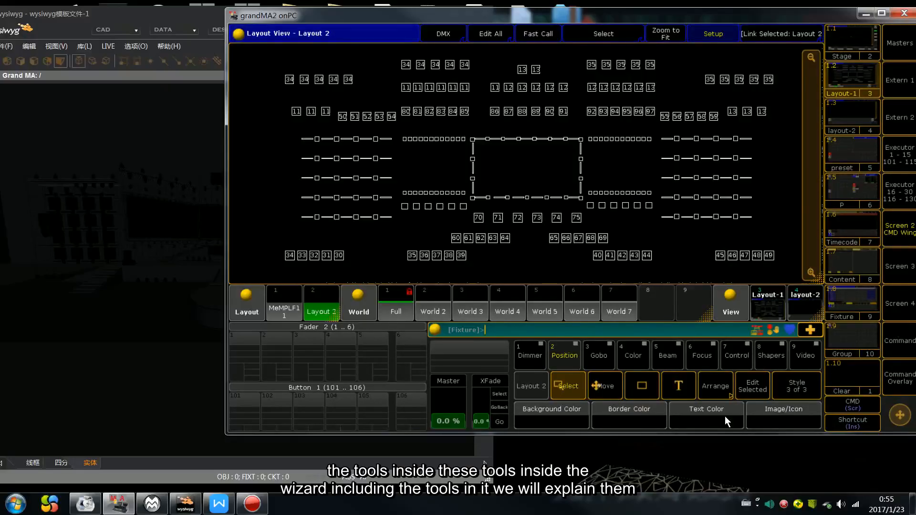
click(803, 389)
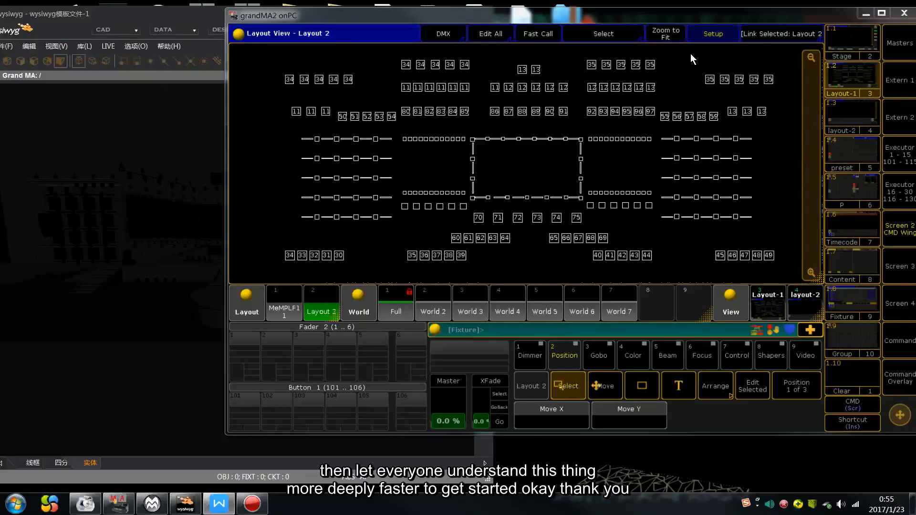
click(777, 144)
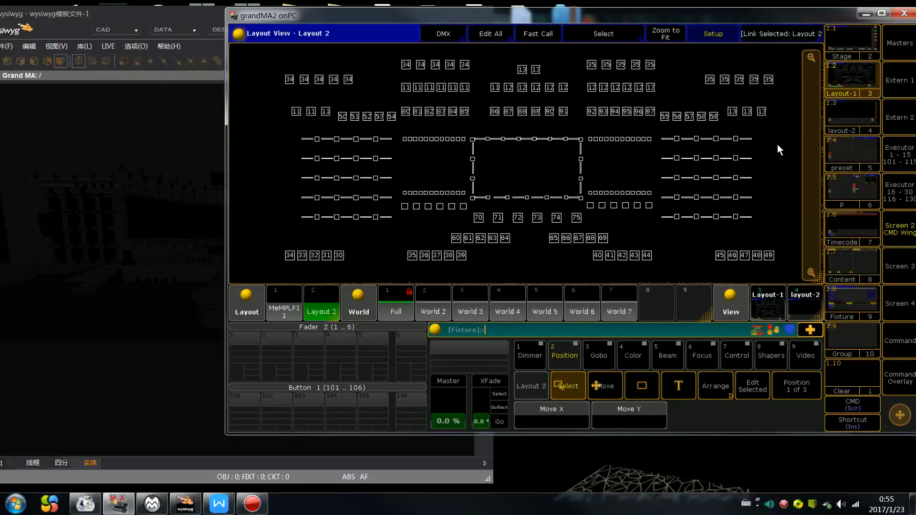